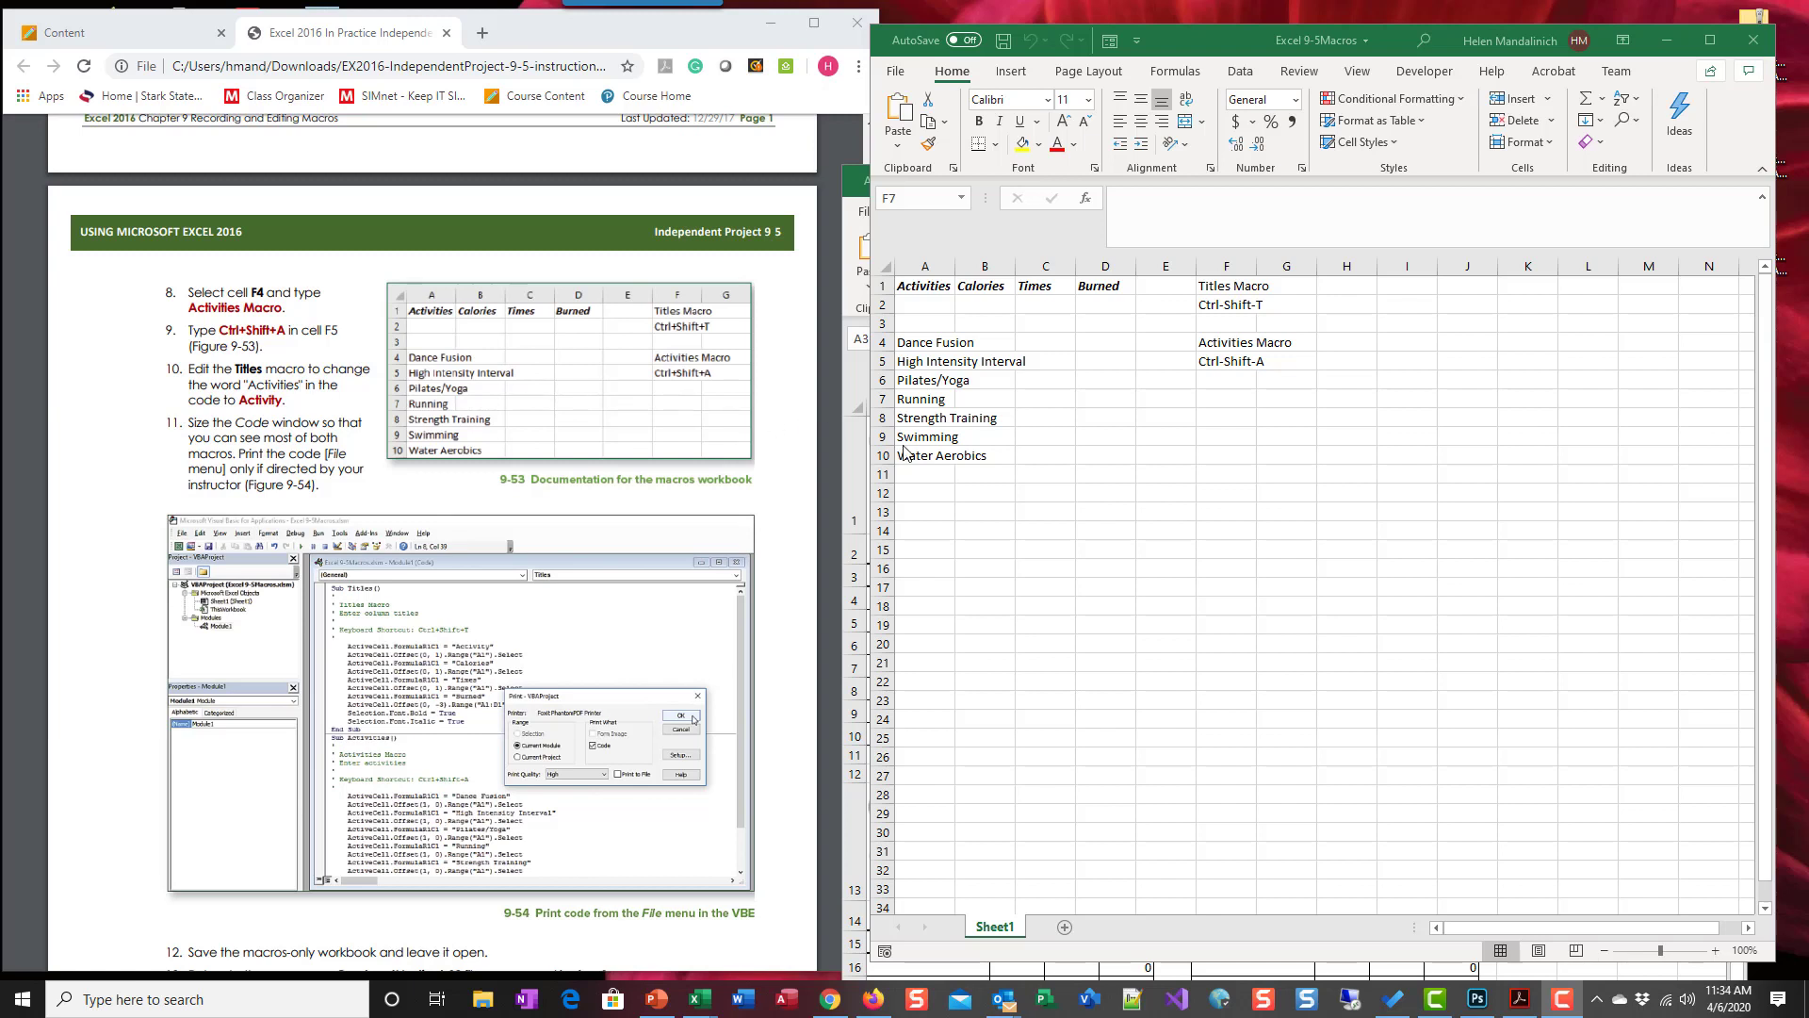
Step: From the Developer Macros list, open the Activities macro for editing in the Visual Basic editor
left_click(1425, 72)
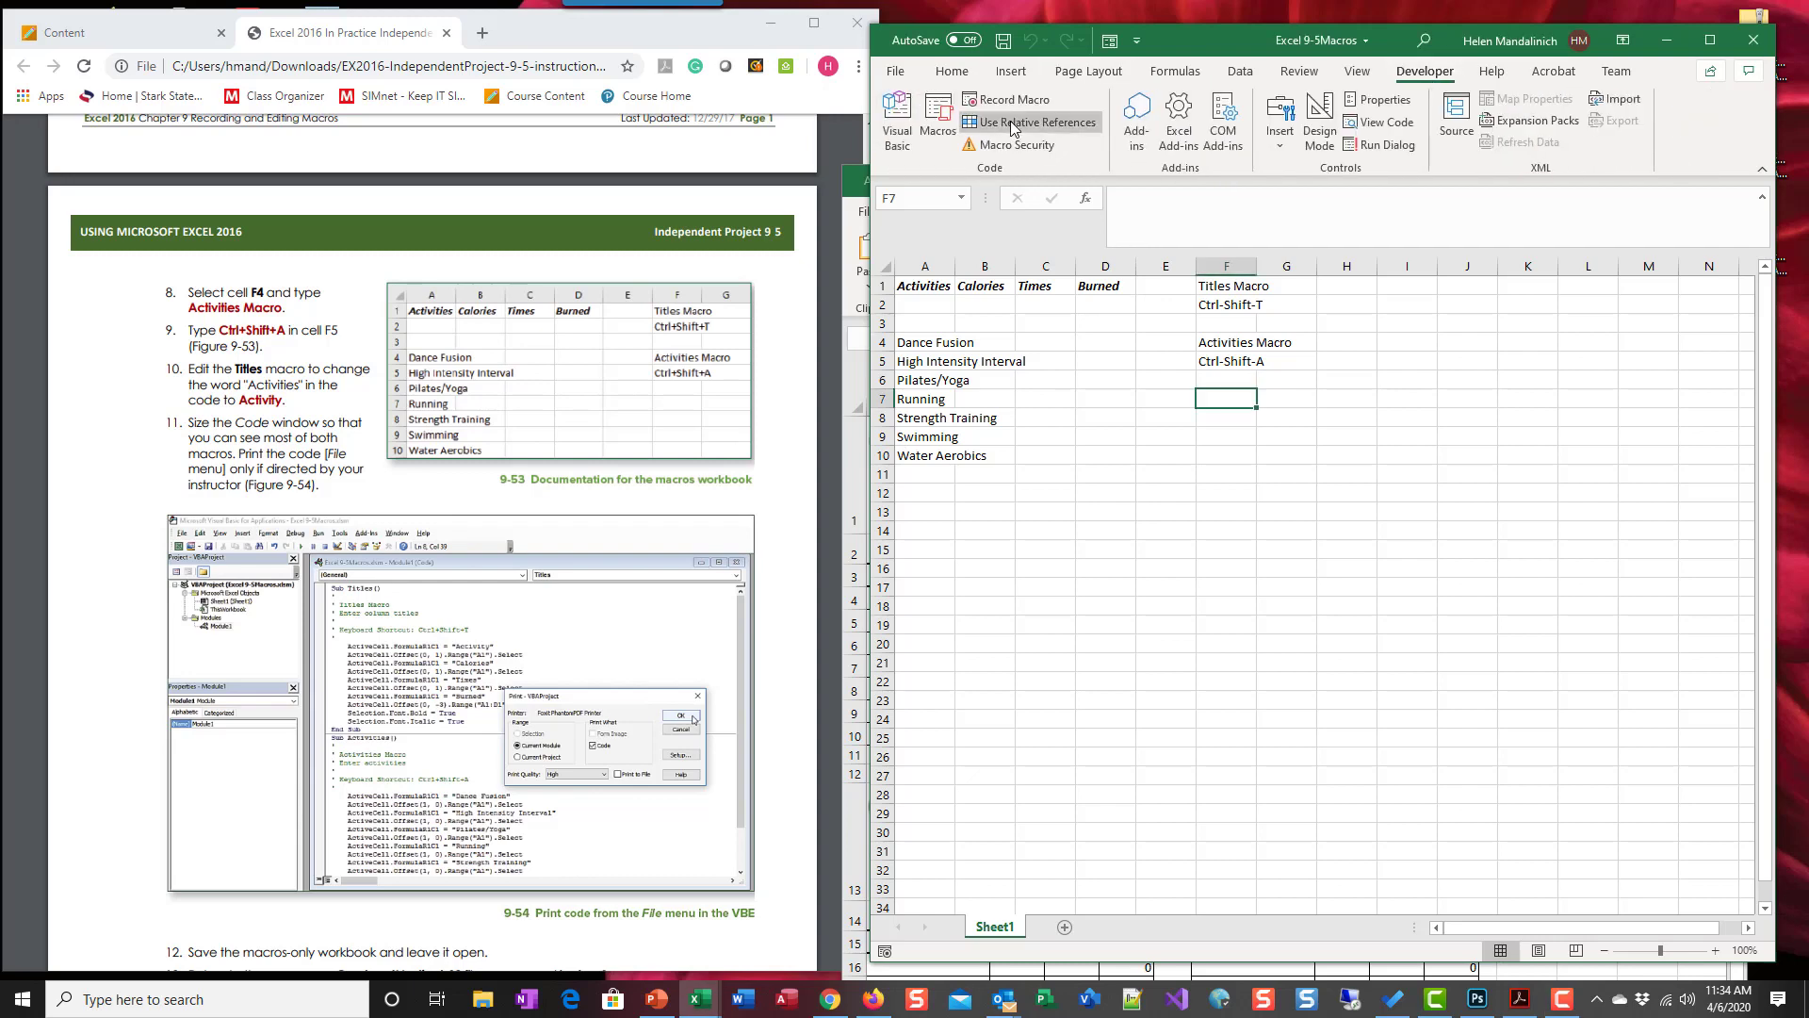
left_click(1013, 123)
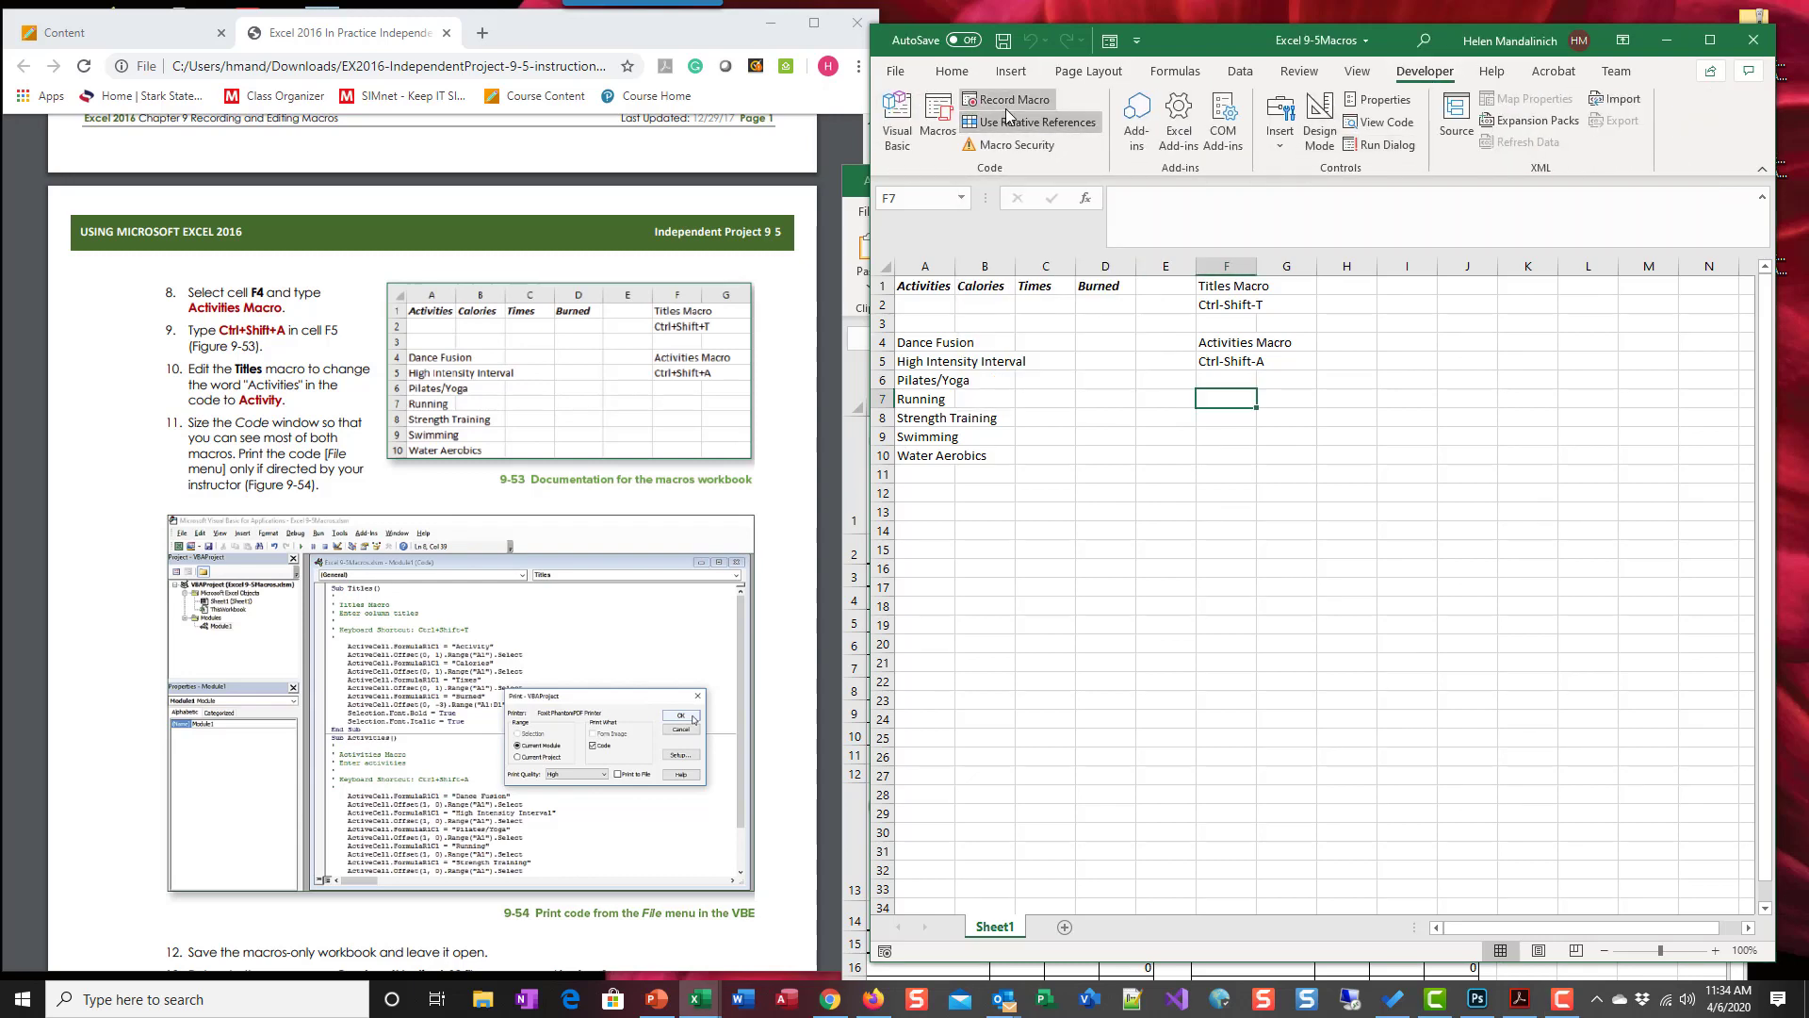
left_click(946, 128)
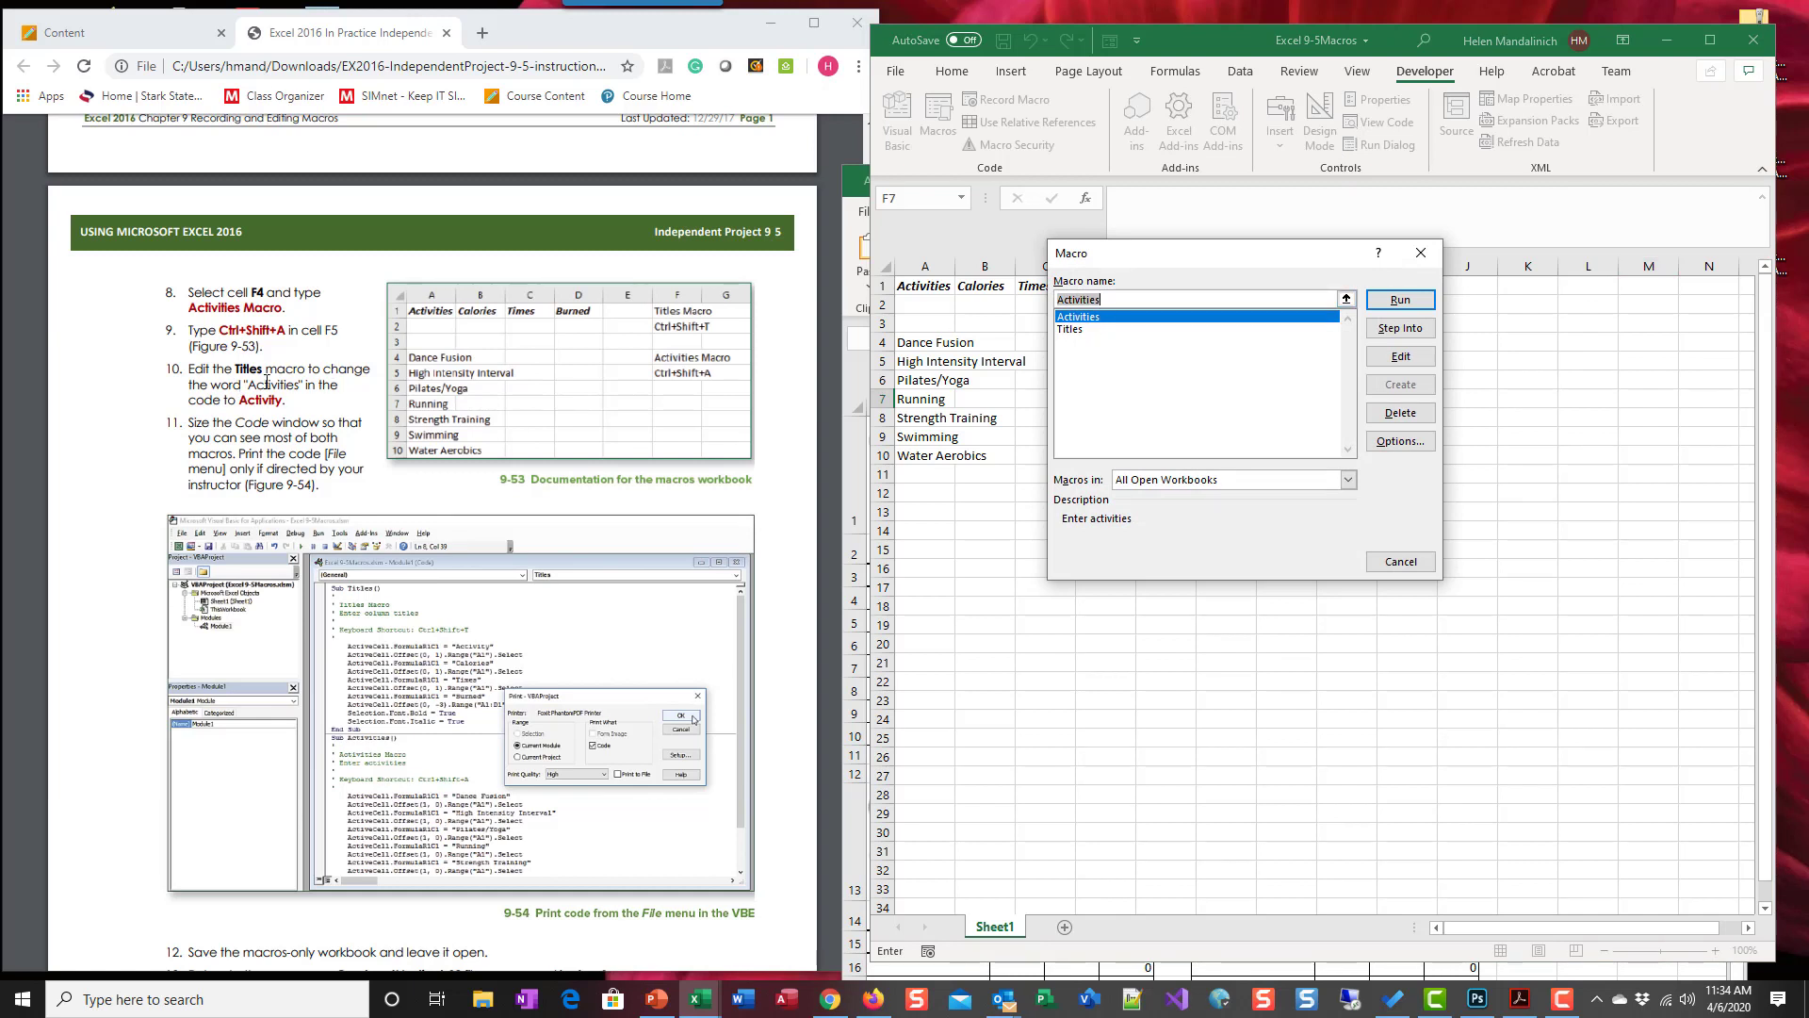
left_click(1404, 359)
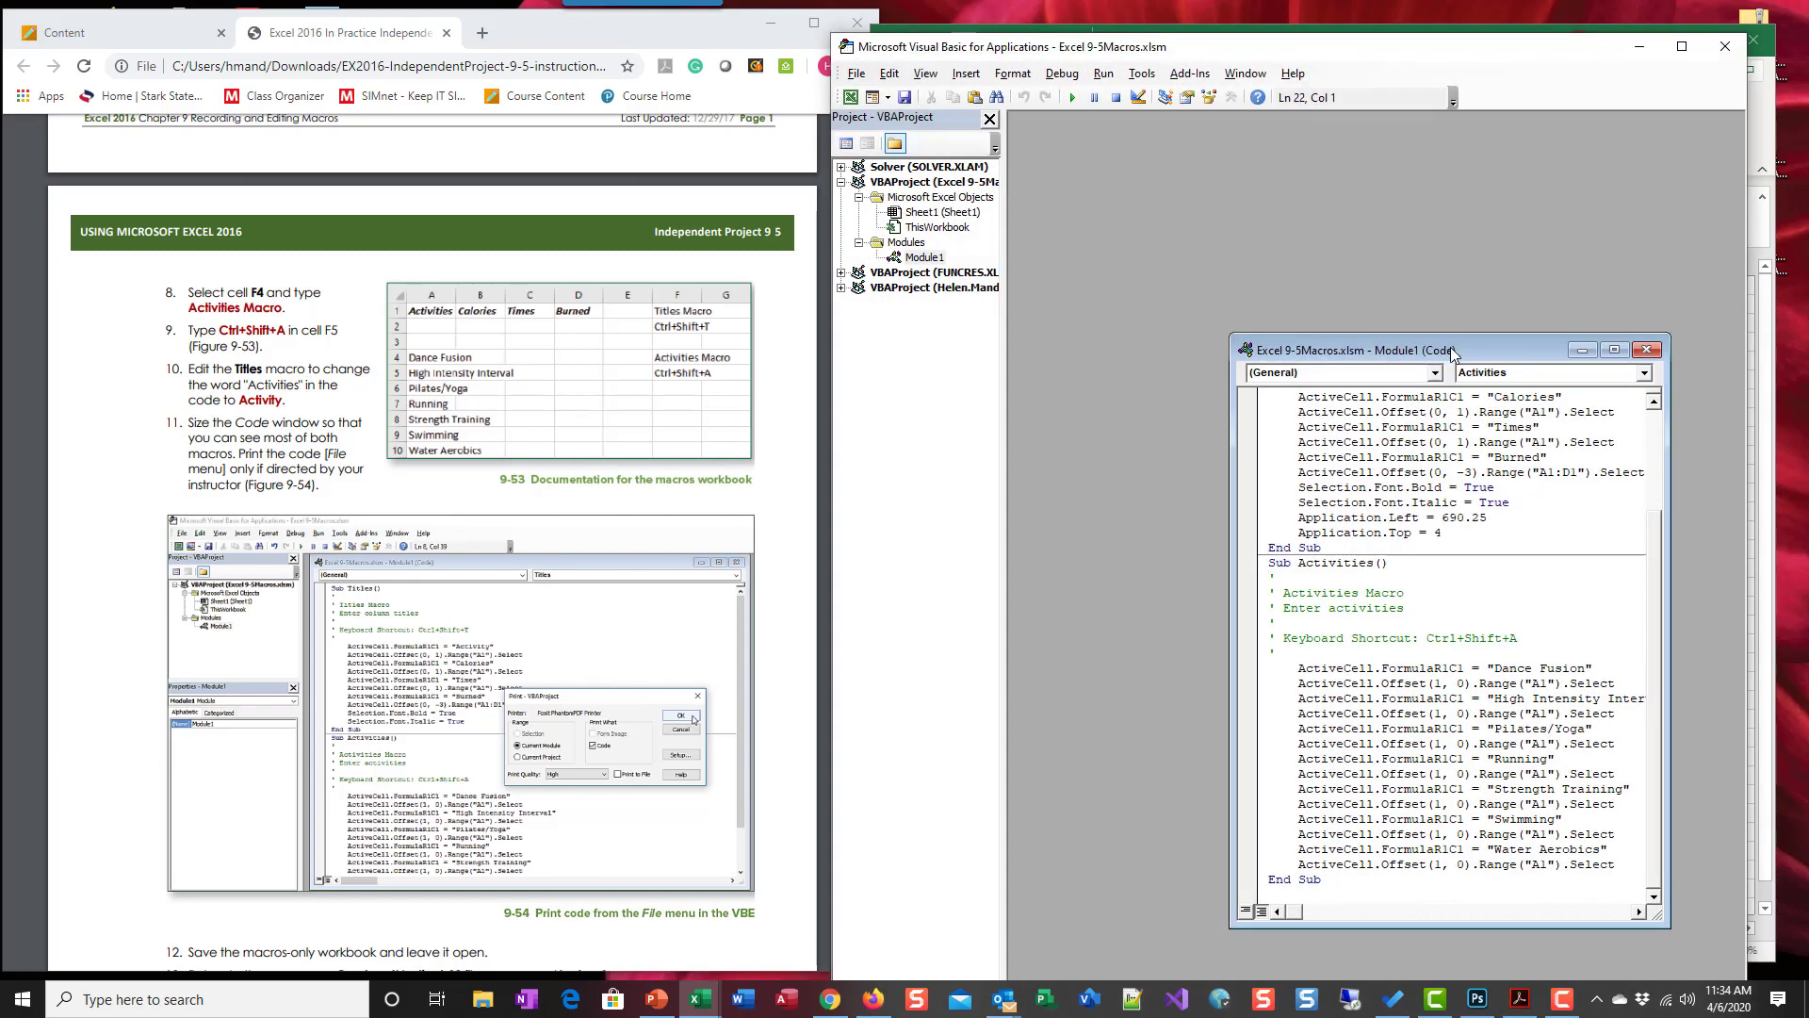
Step: Maximize Module1, change the Titles heading 'Activities' to 'Activity', and save the macros
left_click(1614, 351)
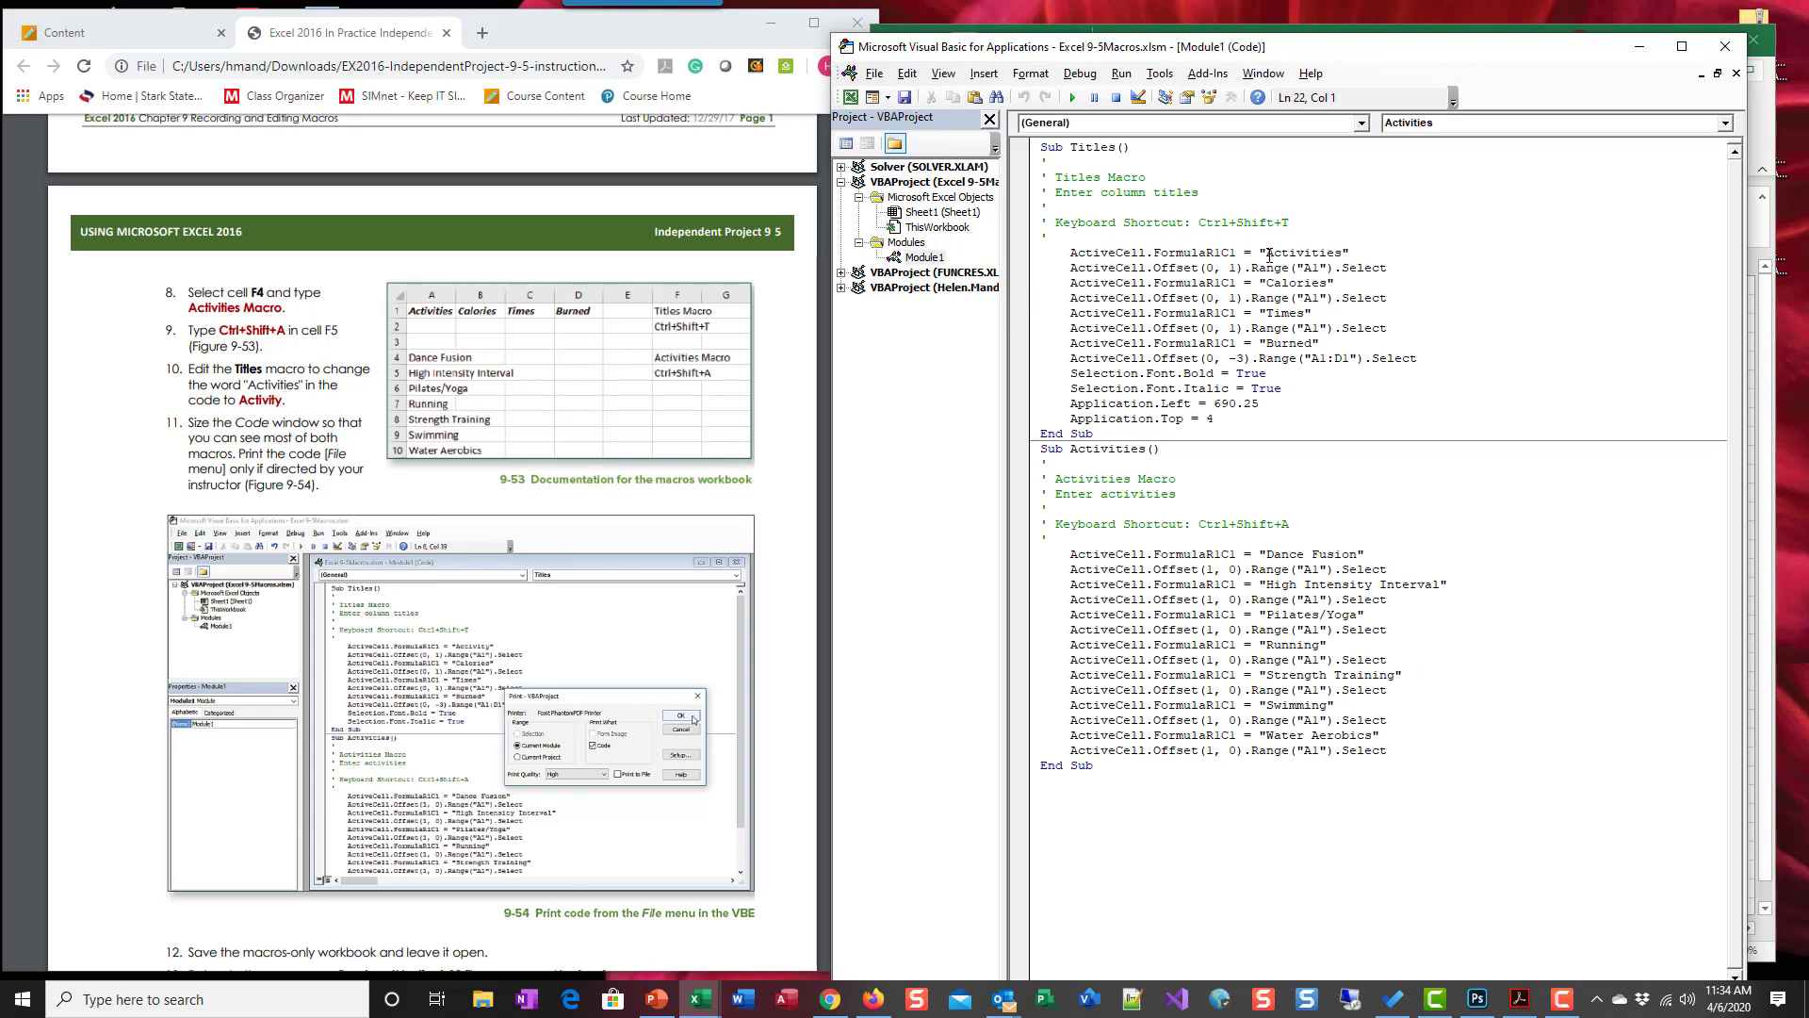
left_click(1323, 253)
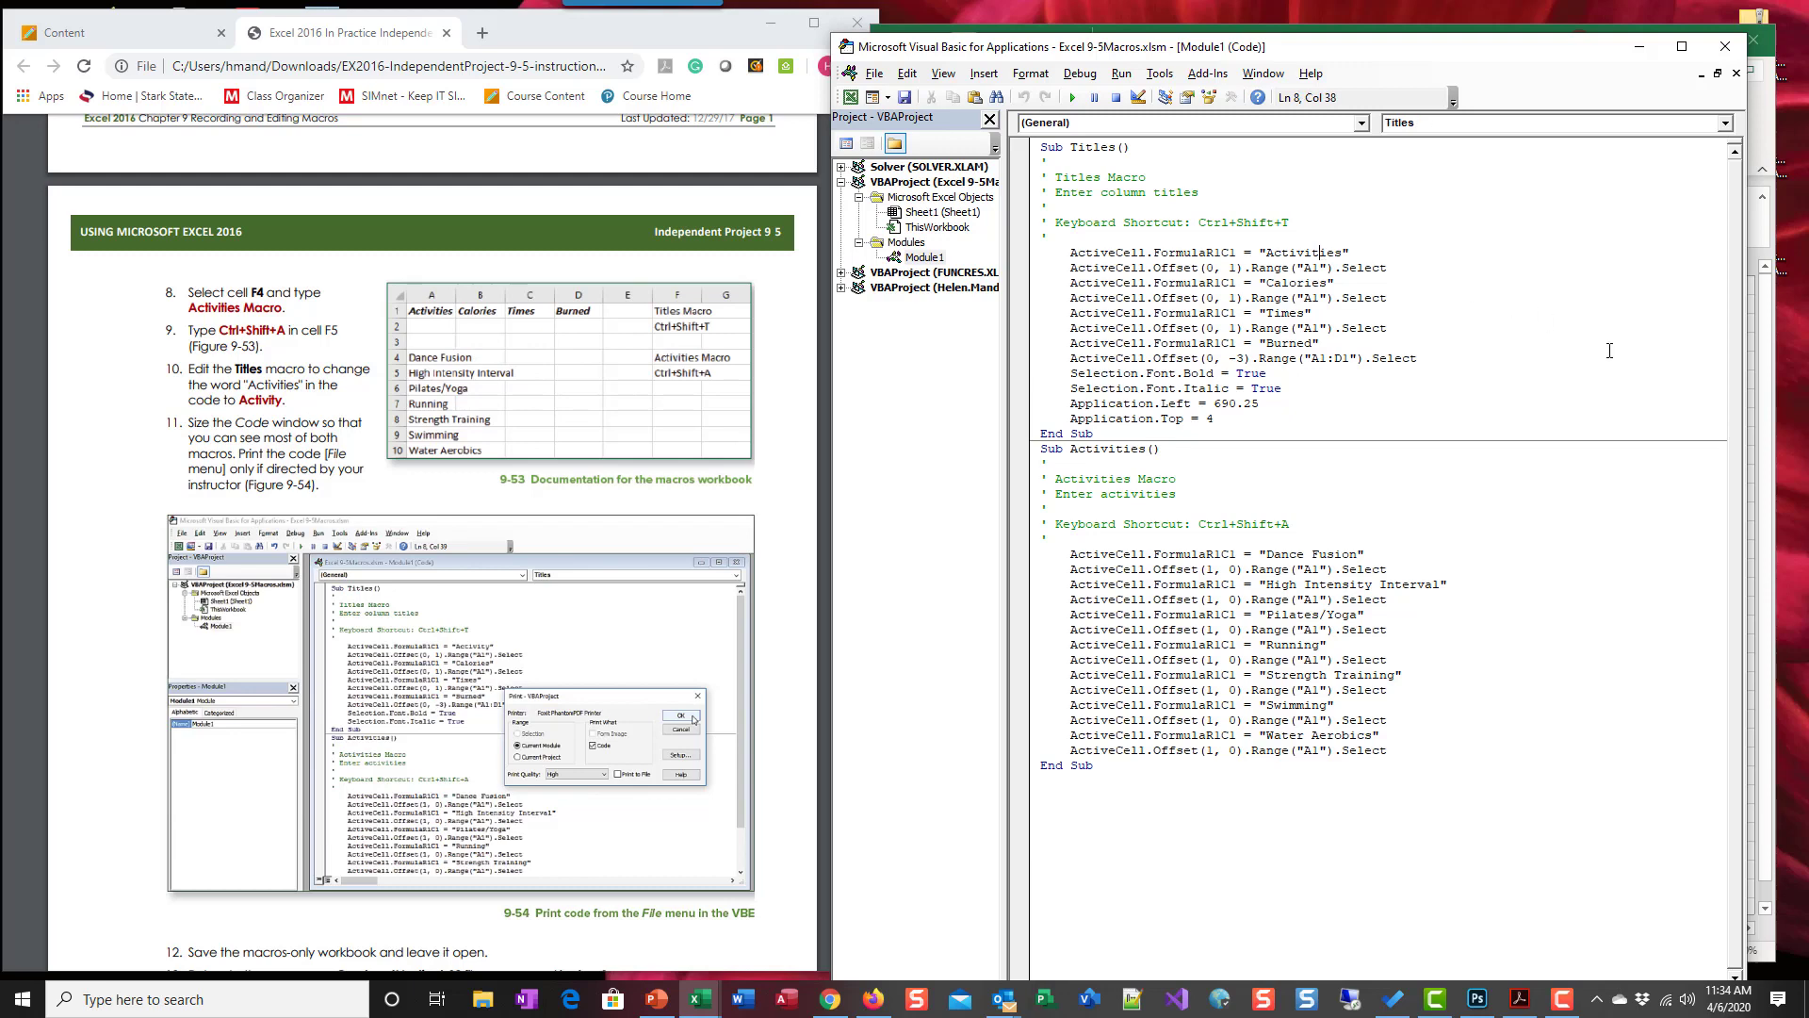
key("Delete")
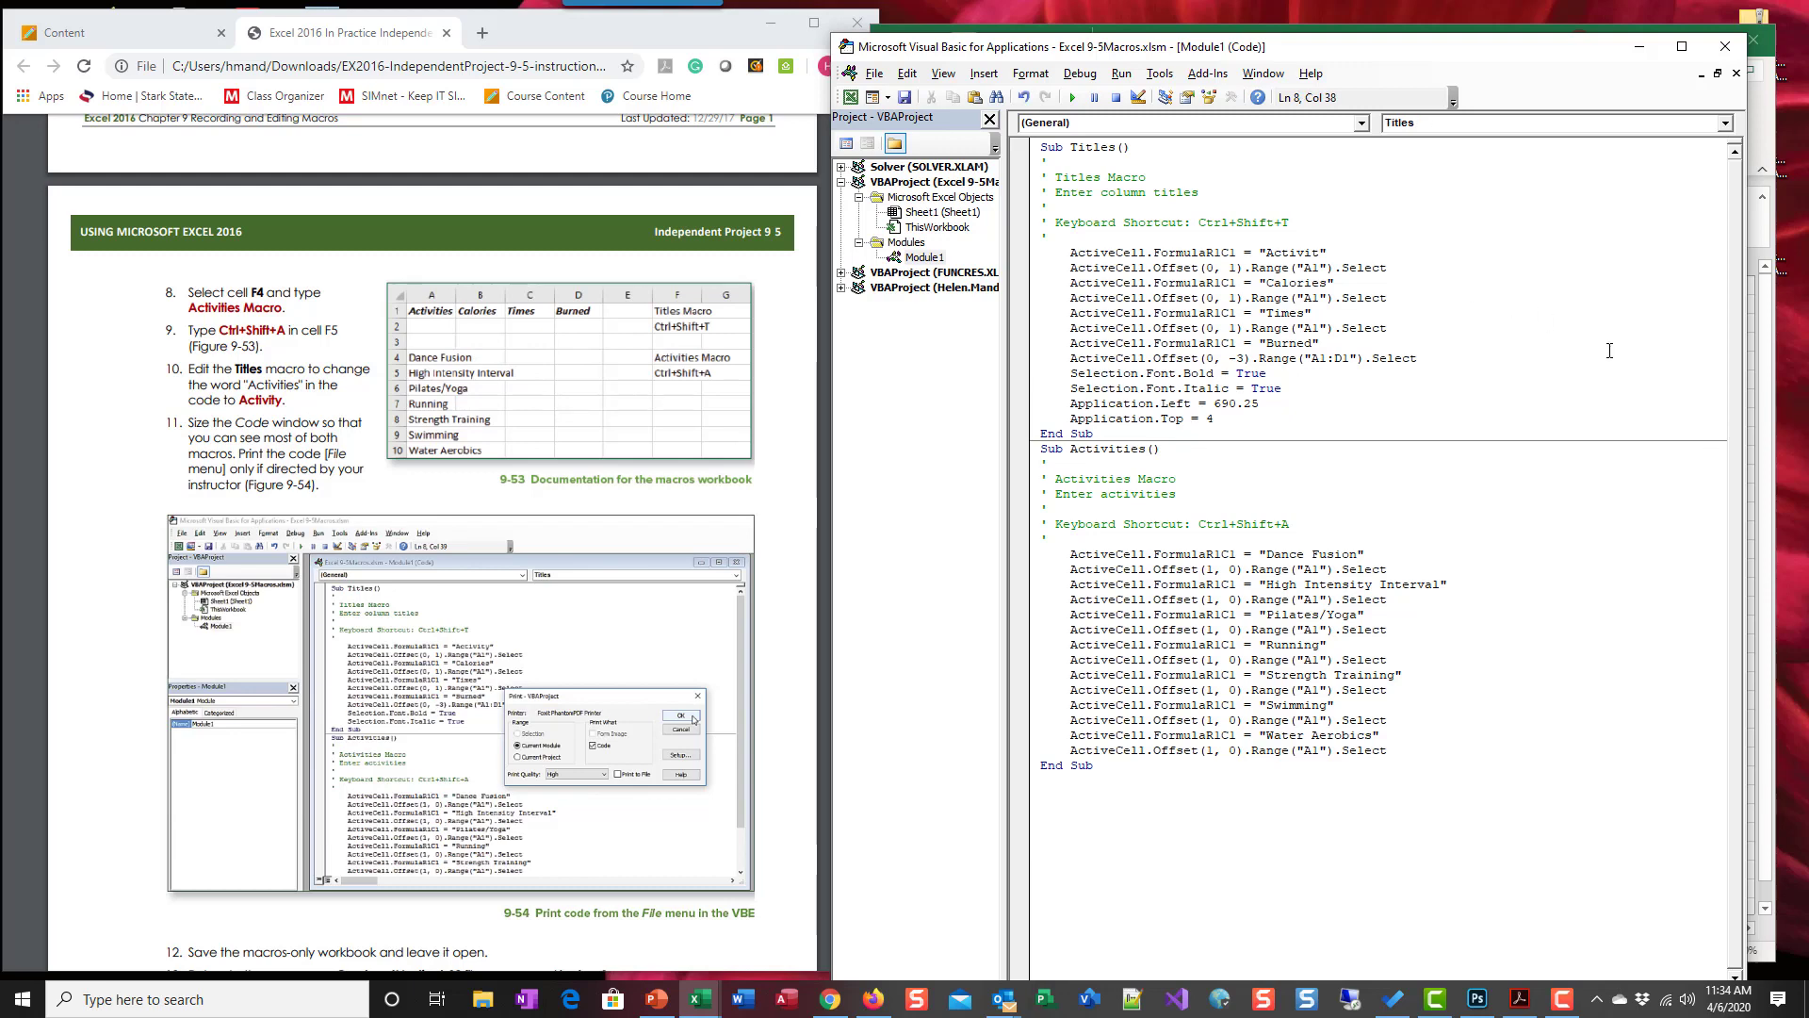
type("y")
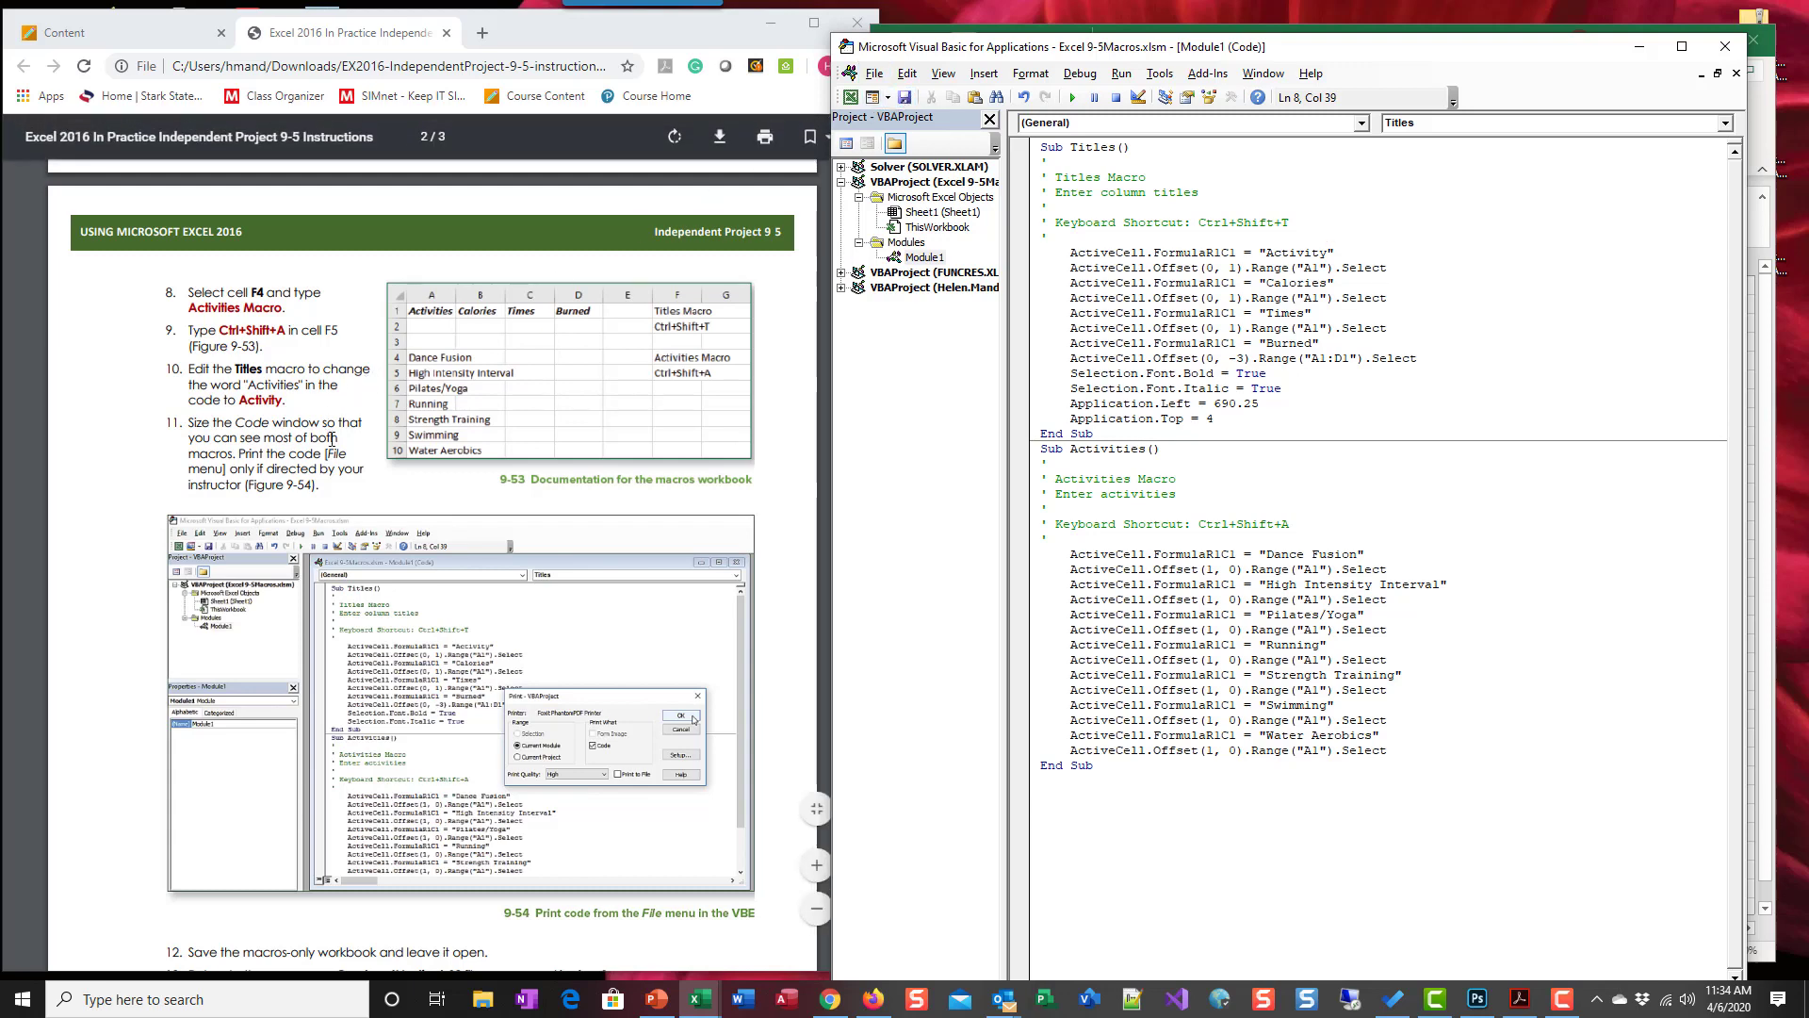
scroll(379, 459, "down", 2)
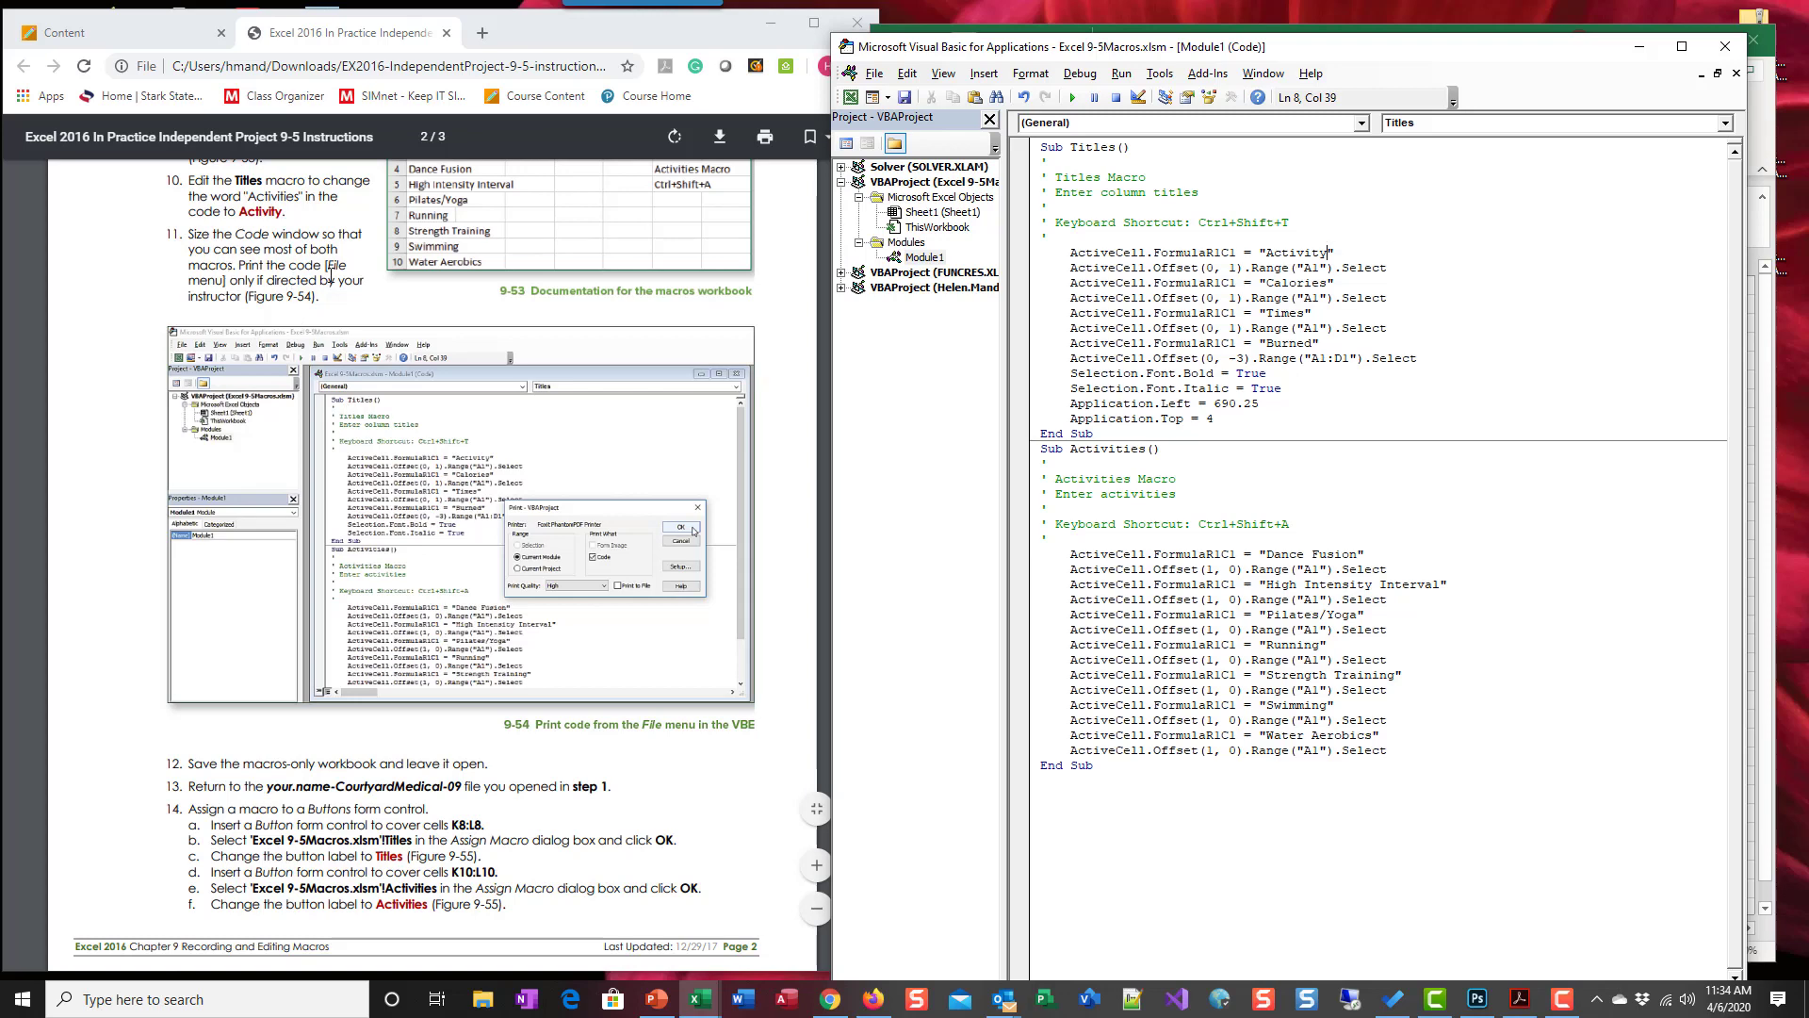
scroll(349, 274, "down", 5)
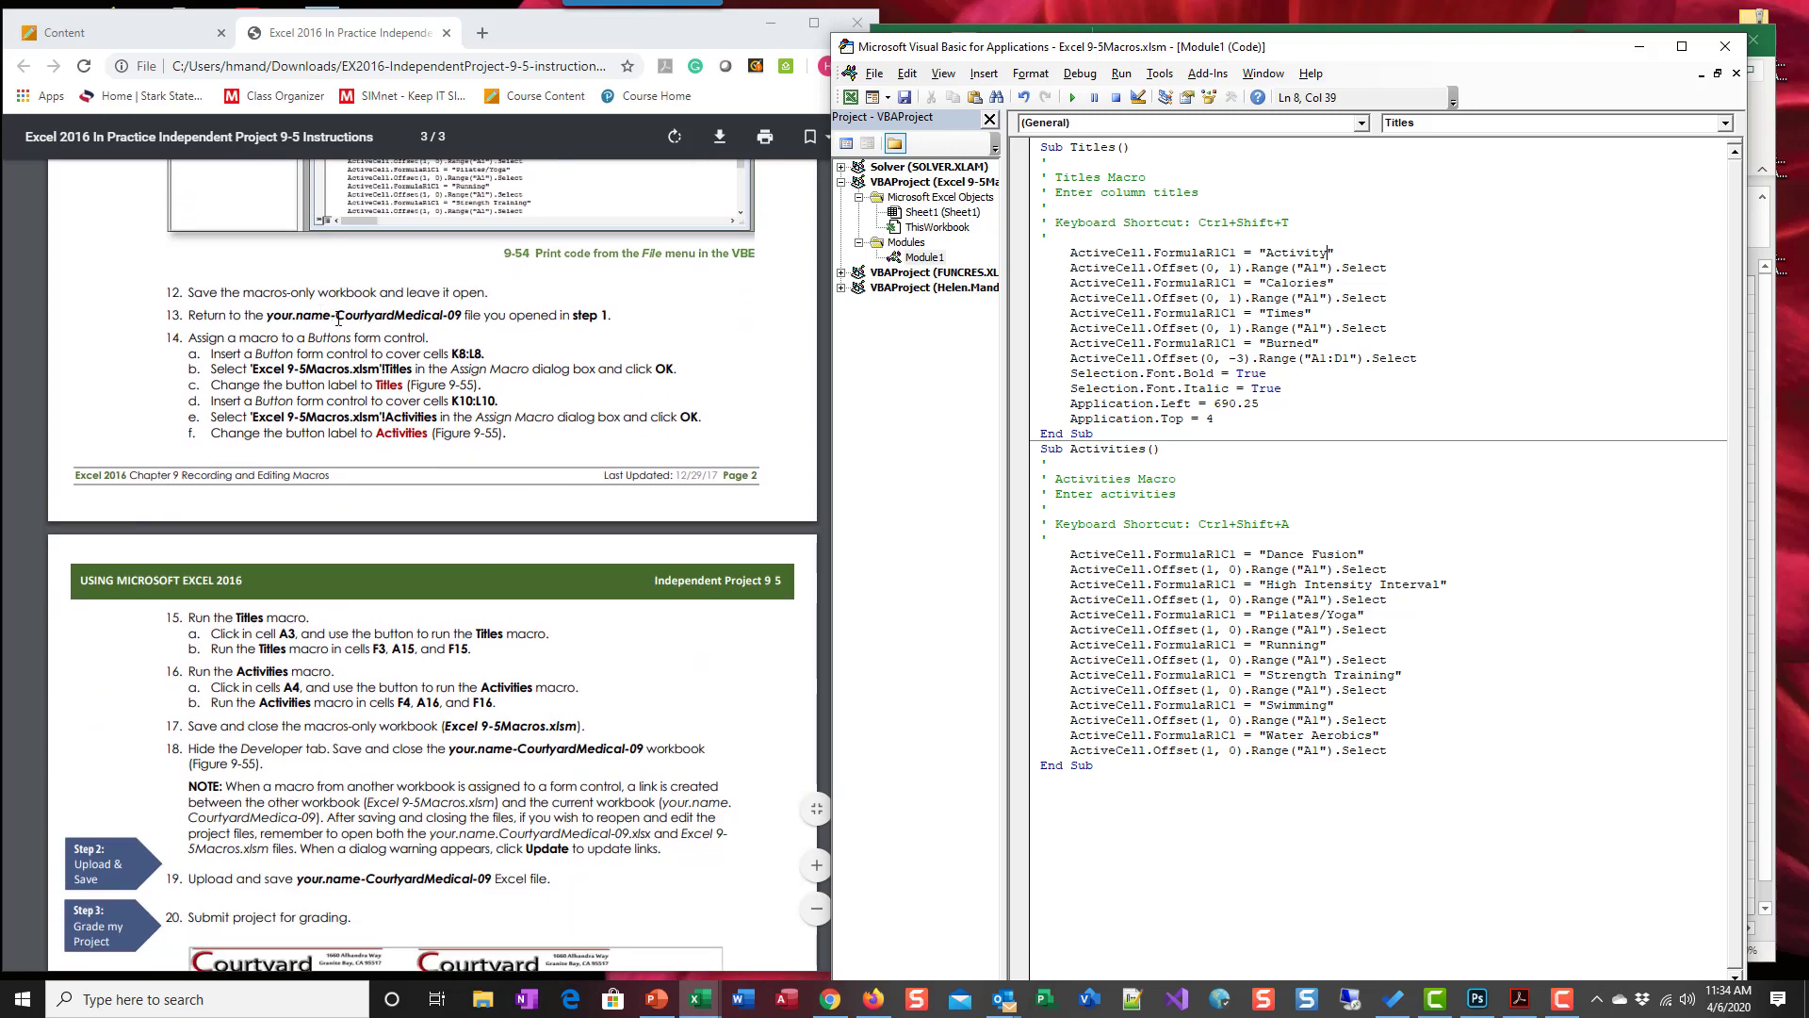
left_click(902, 98)
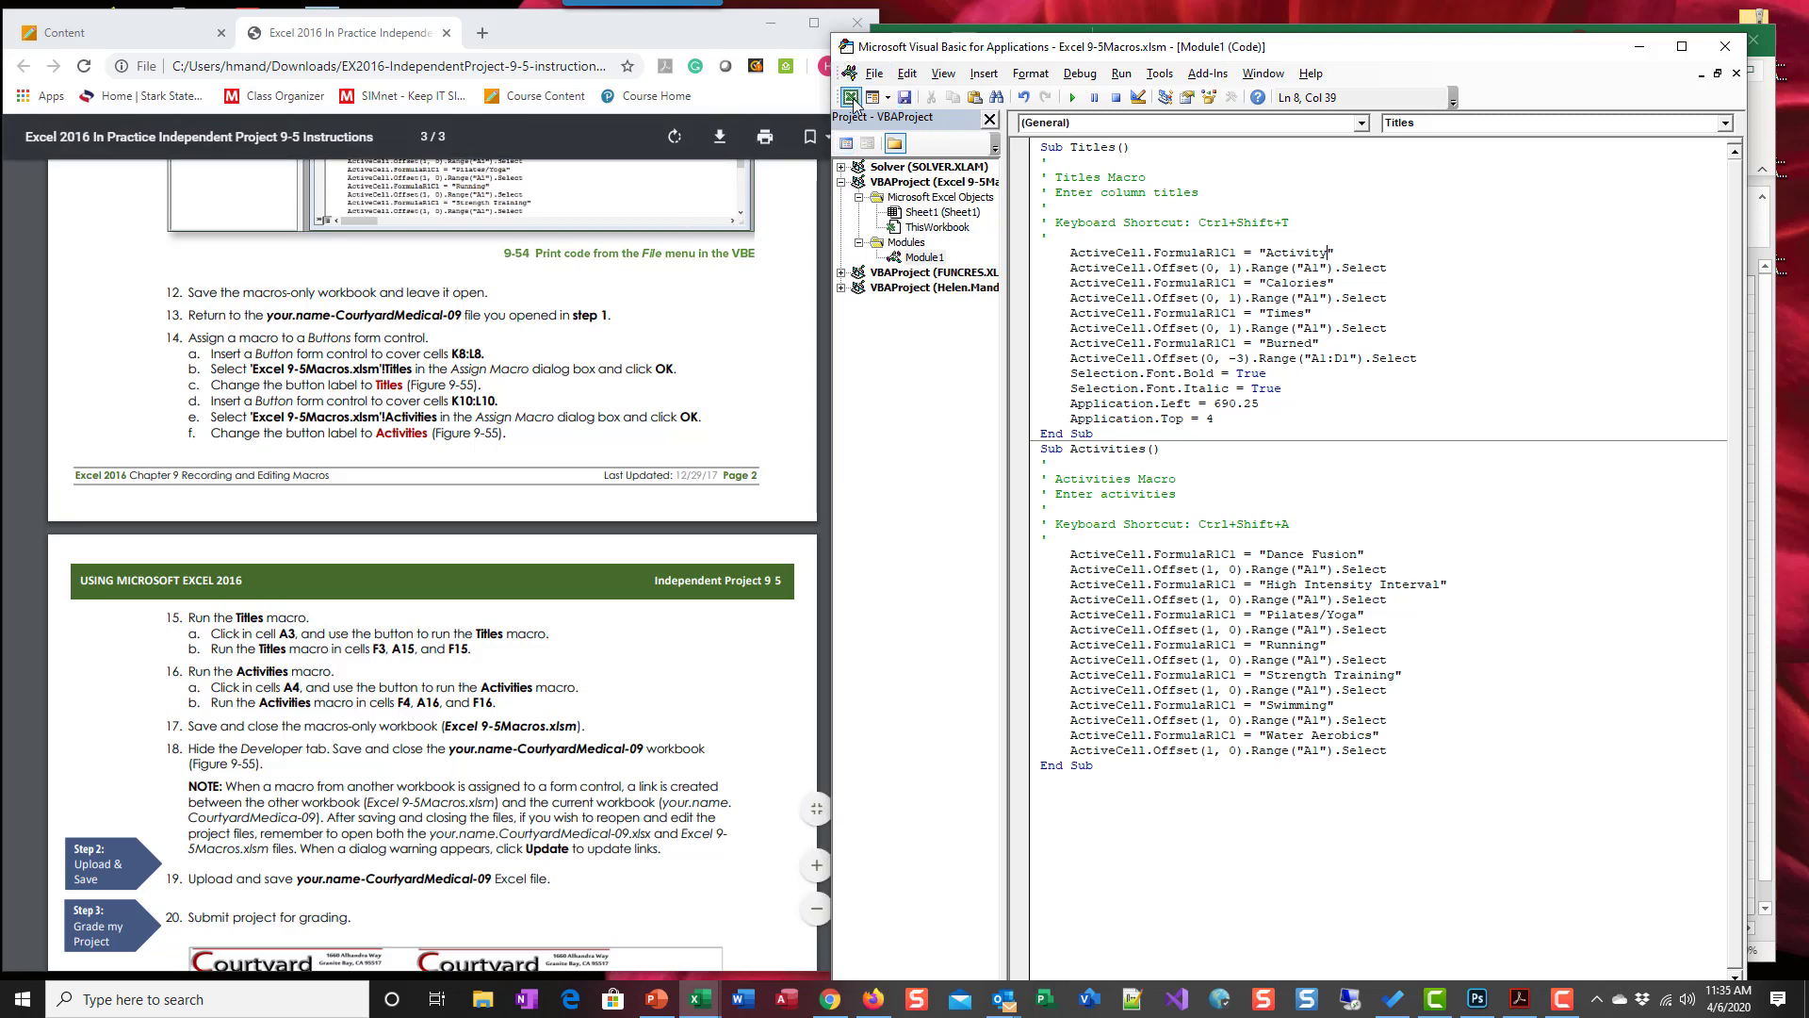
Step: Save the macros workbook in Excel and switch to the CourtyardMedical workout workbook
left_click(851, 98)
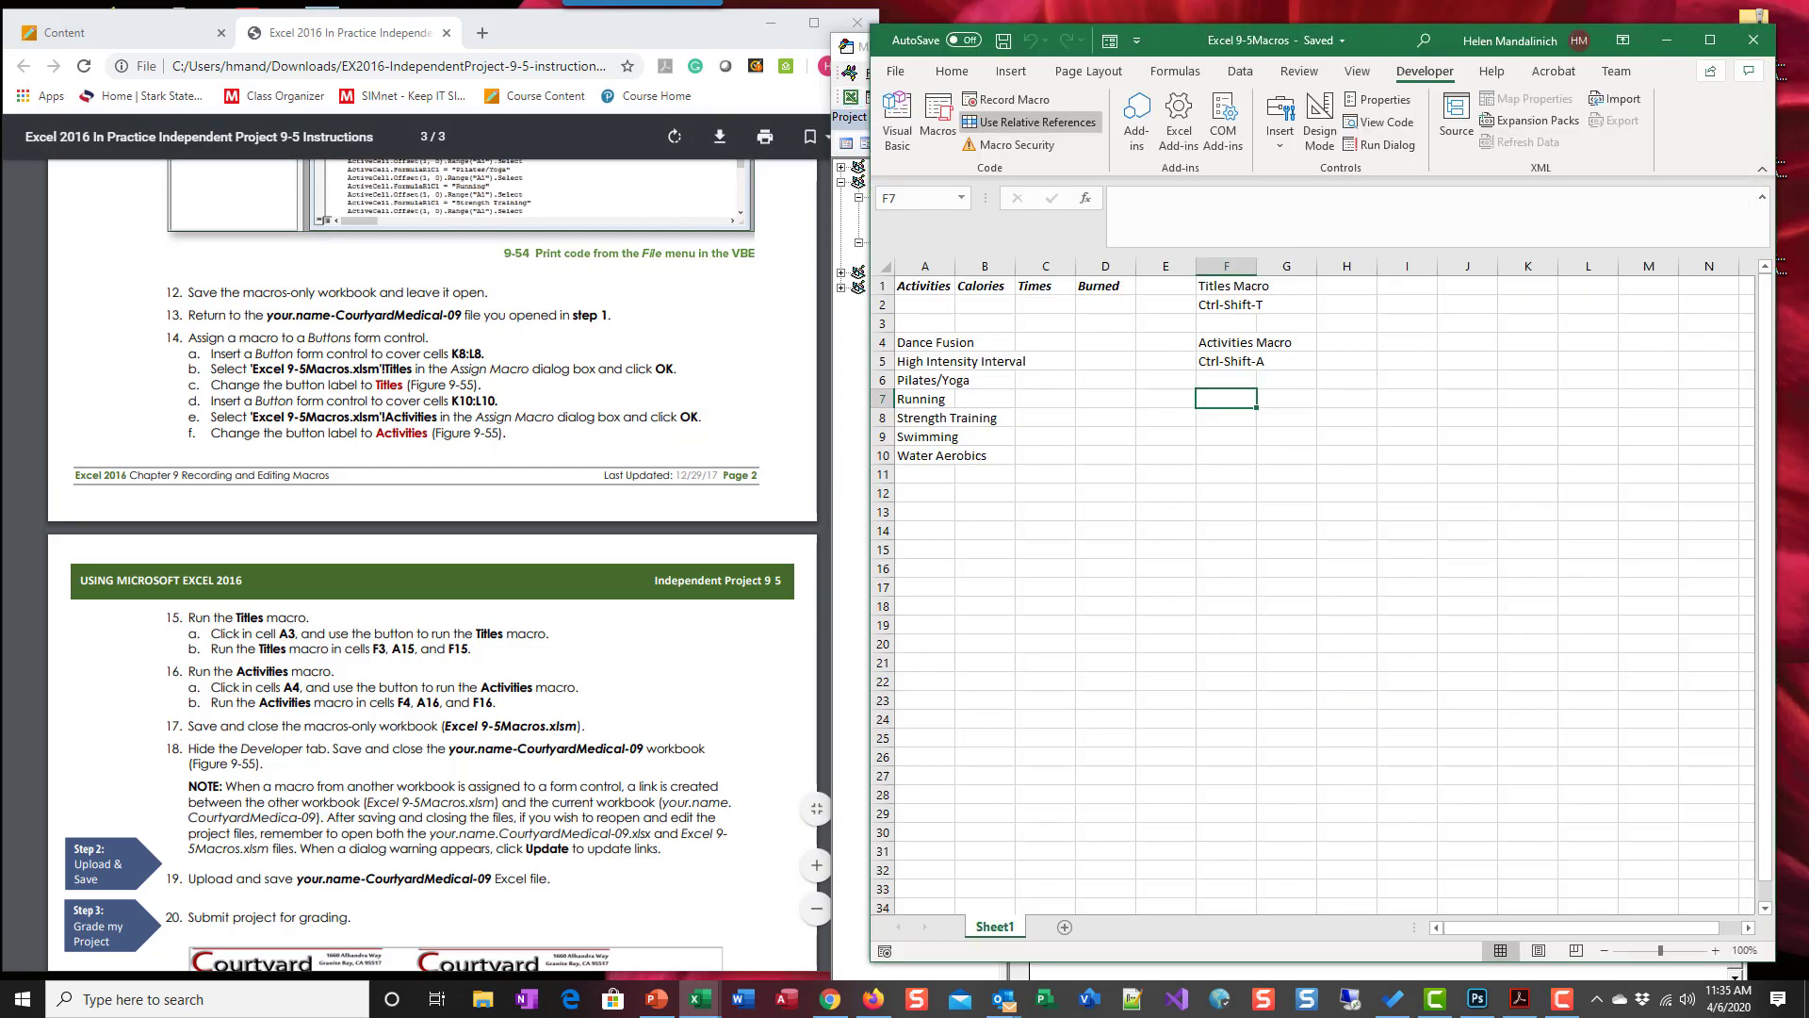
left_click(1004, 41)
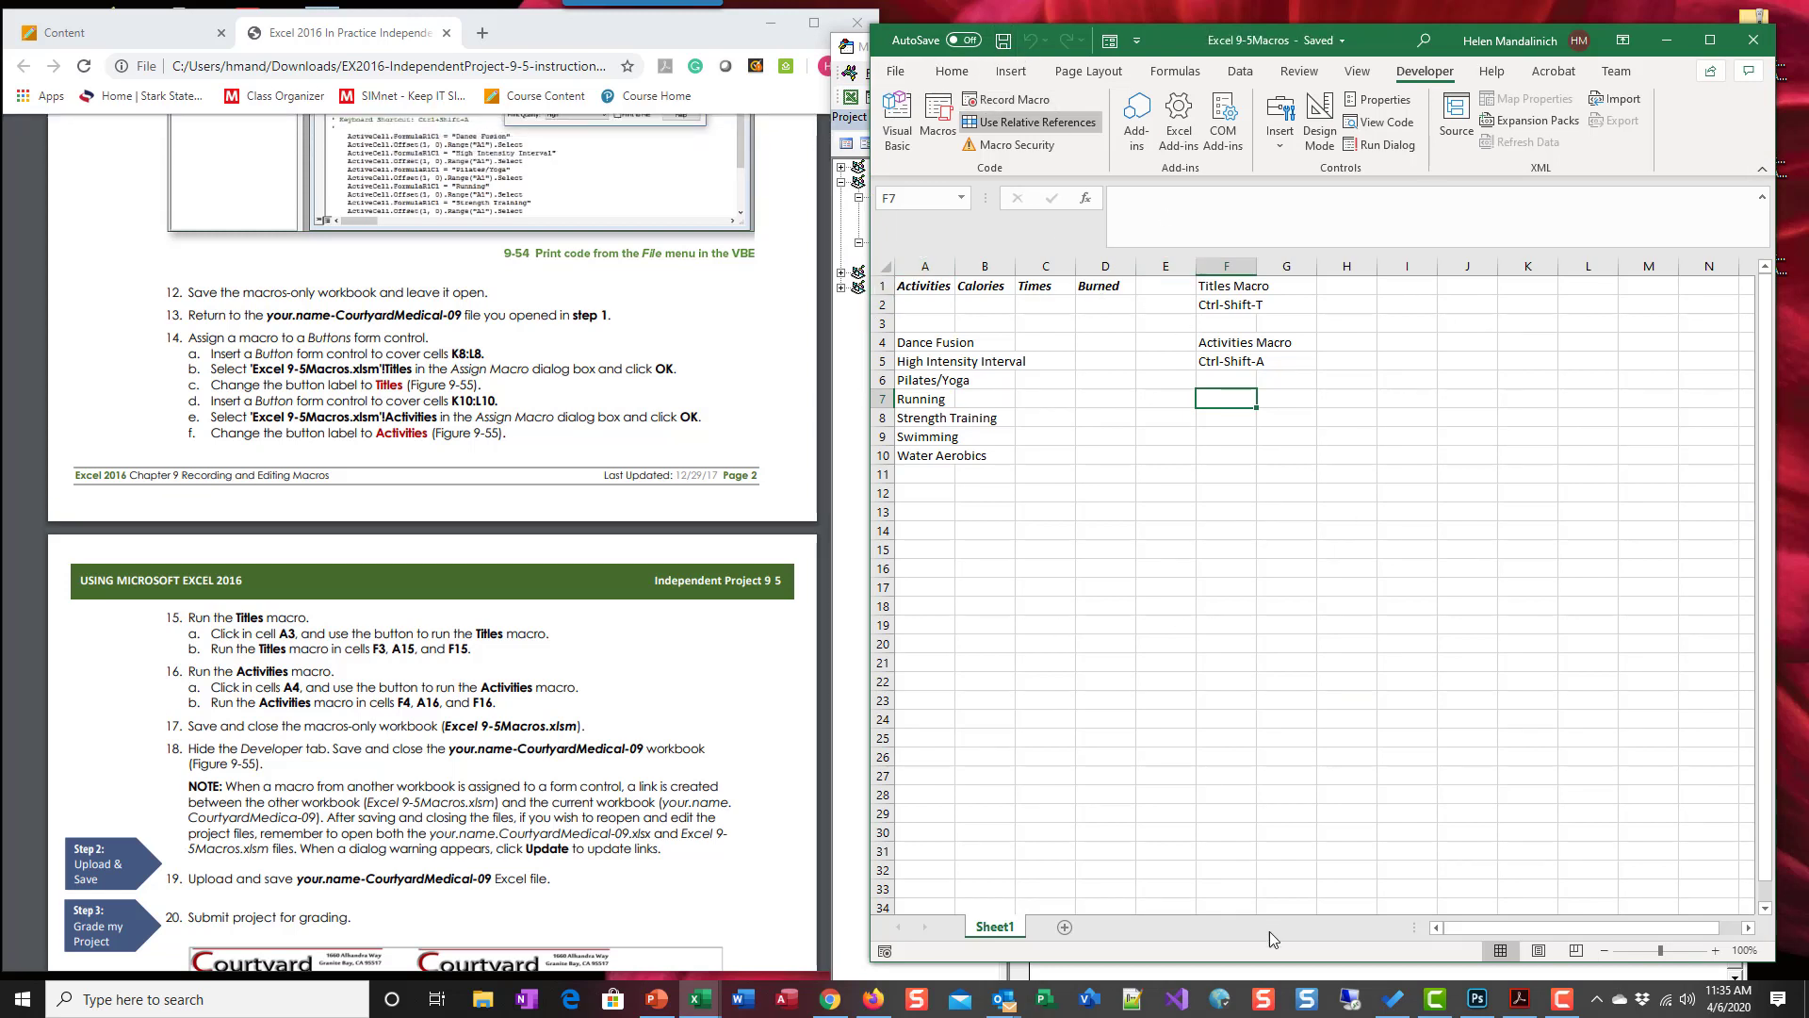
mouse_move(702, 997)
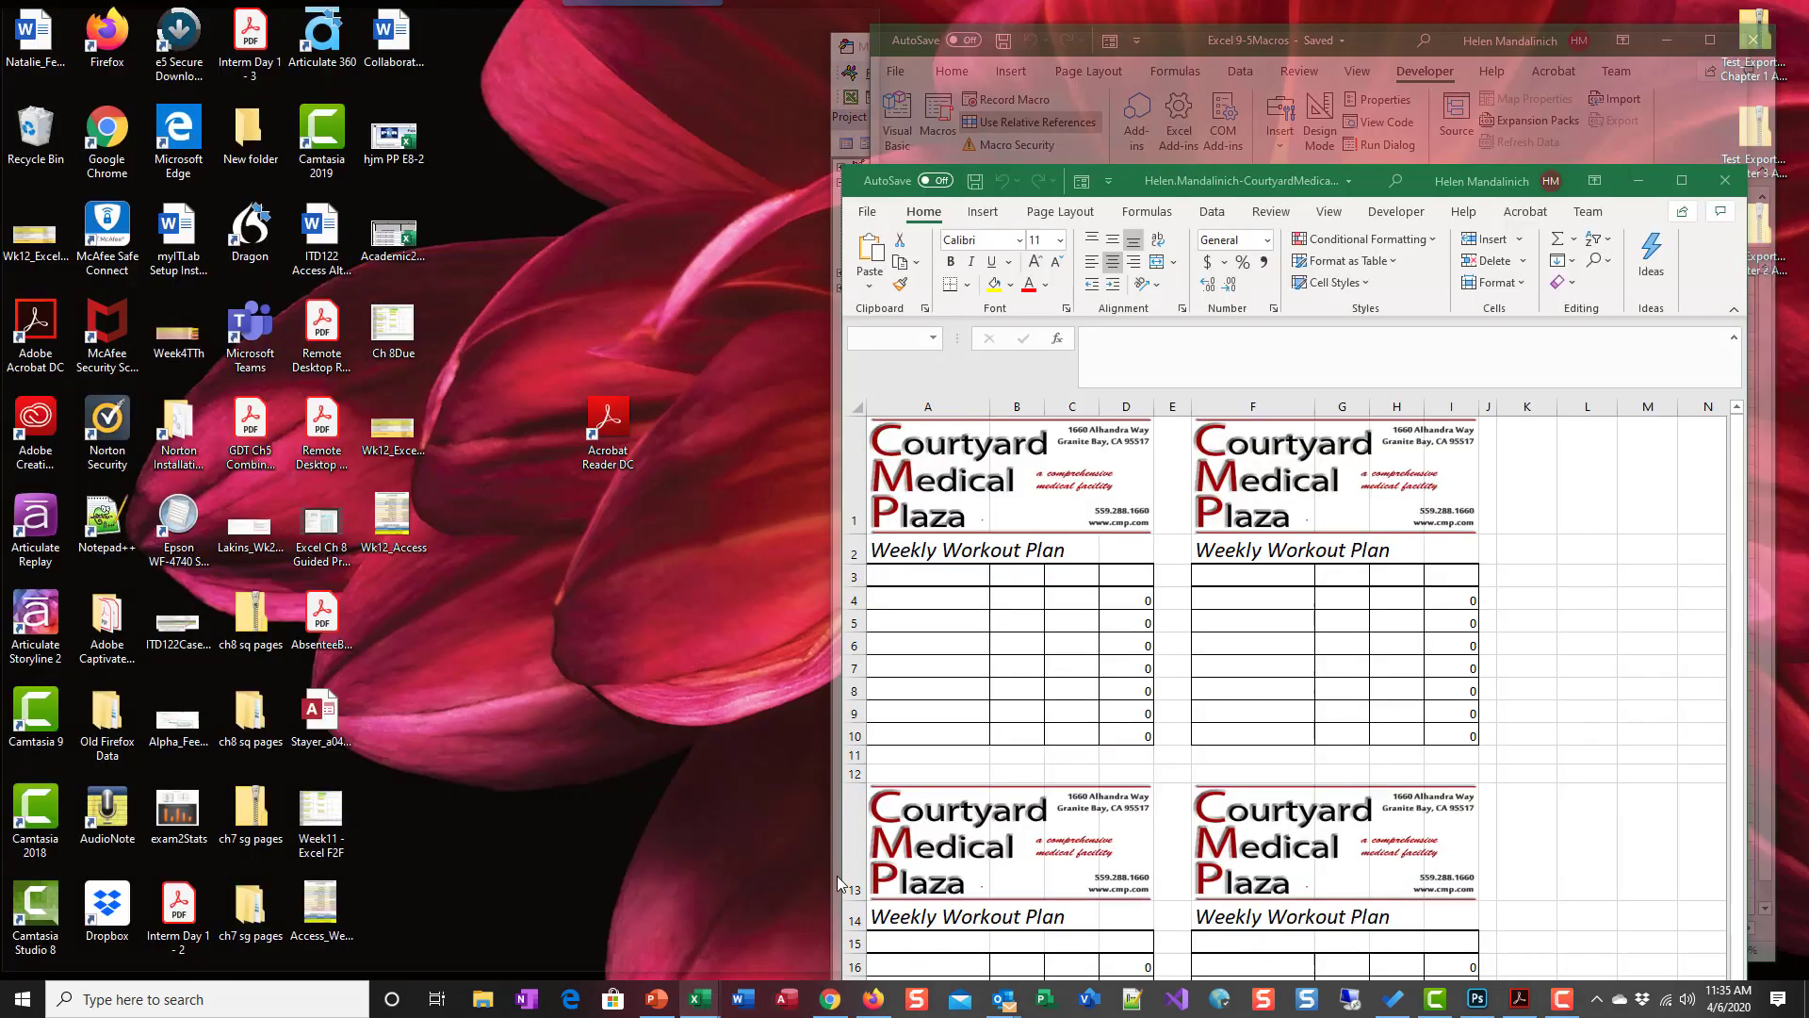
left_click(722, 956)
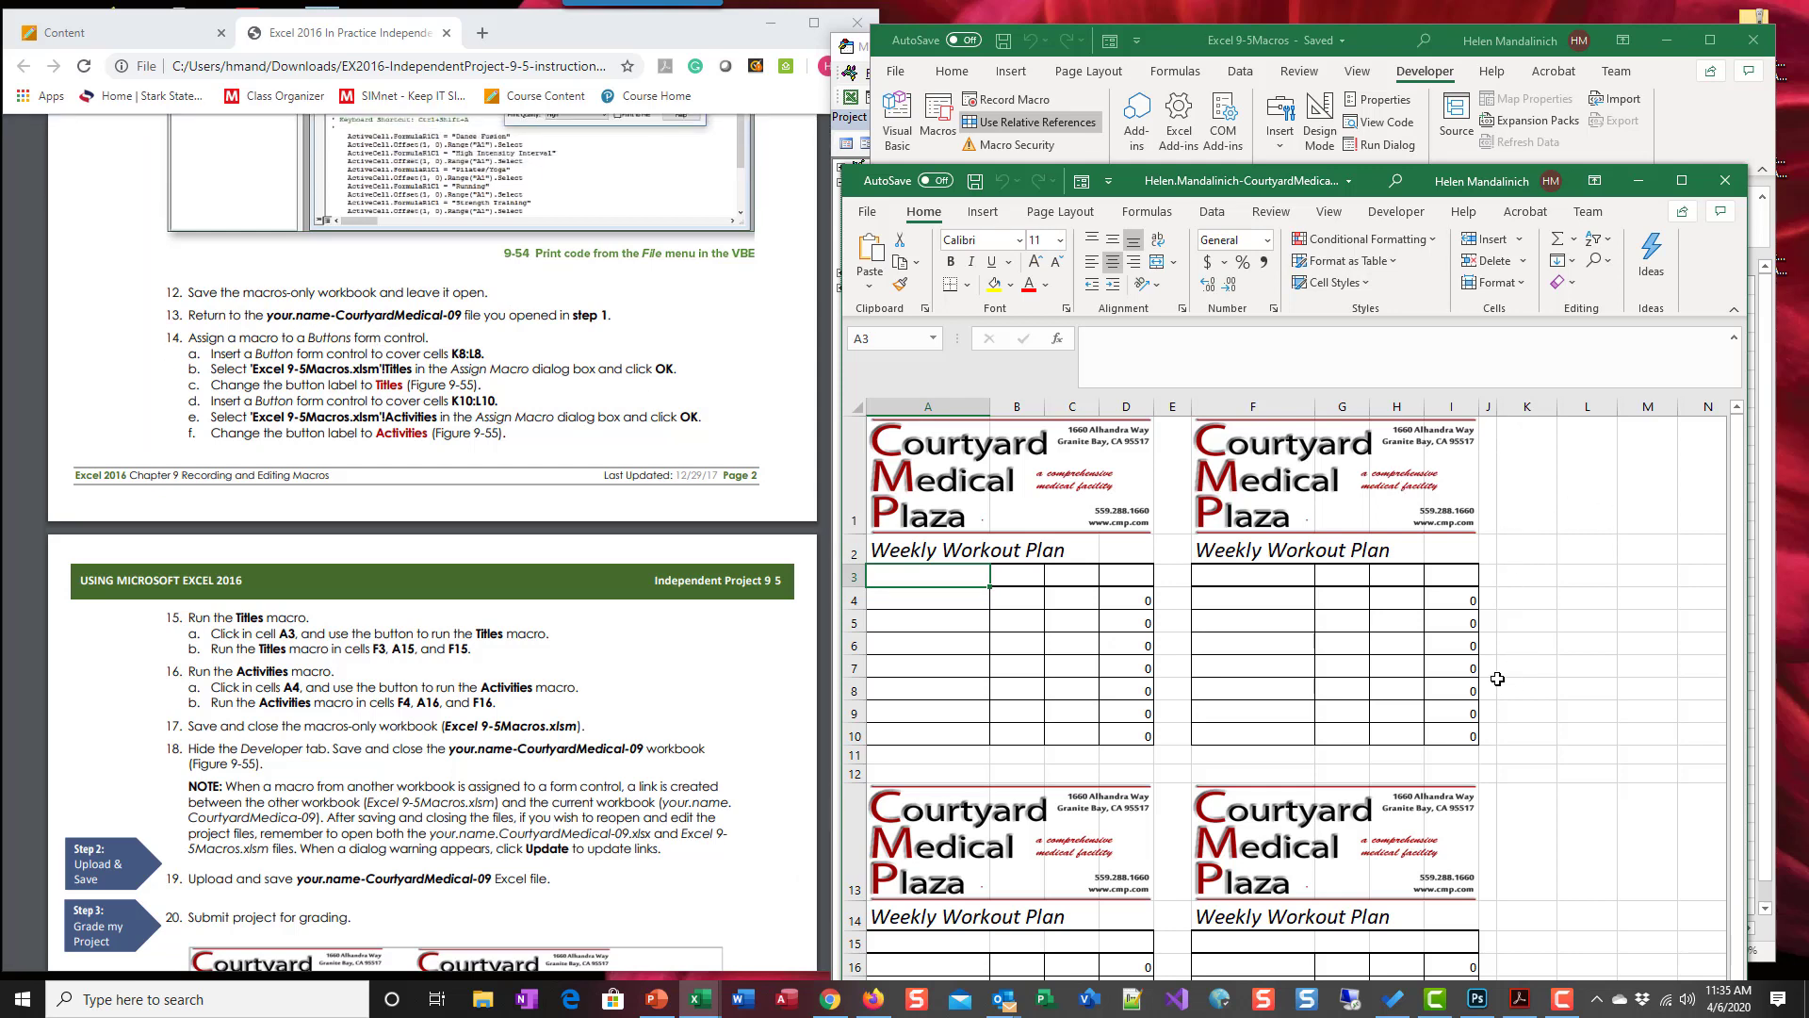
Step: Move the CourtyardMedical workbook window up over the macros workbook
scroll(325, 646, "down", 3)
scroll(325, 645, "down", 3)
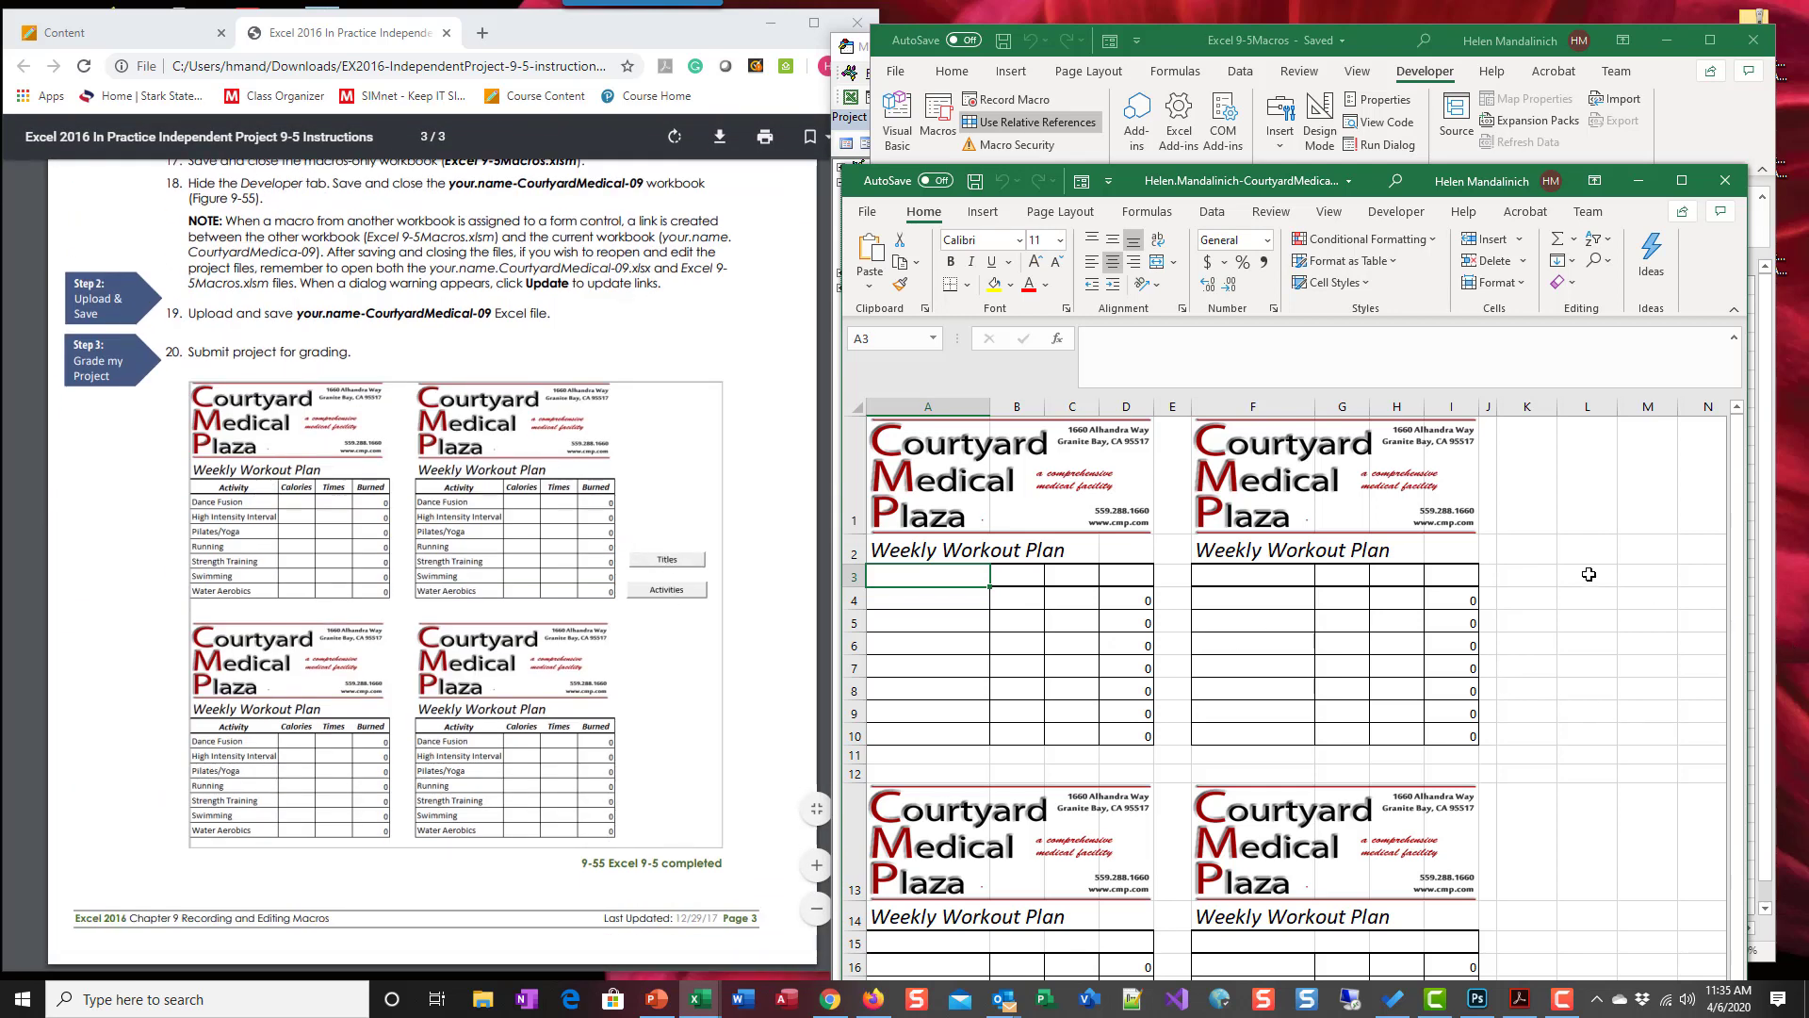
scroll(488, 521, "up", 6)
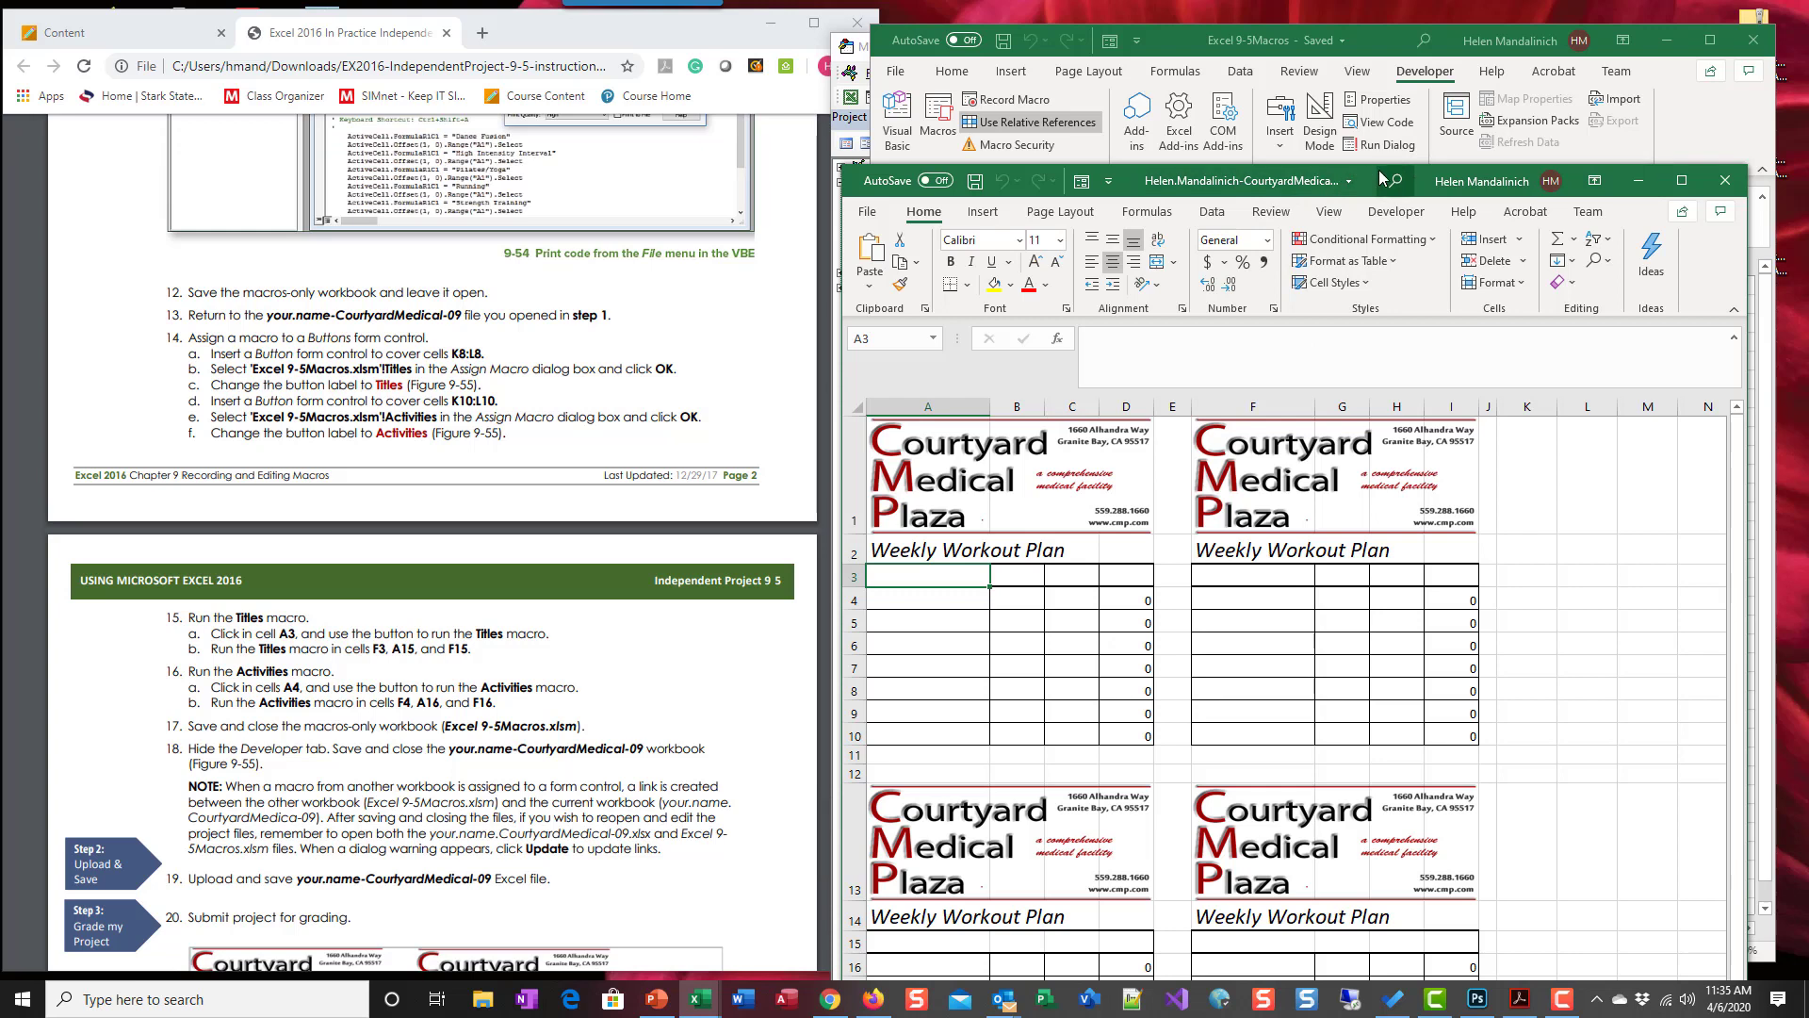
left_click_drag(1380, 177, 1402, 33)
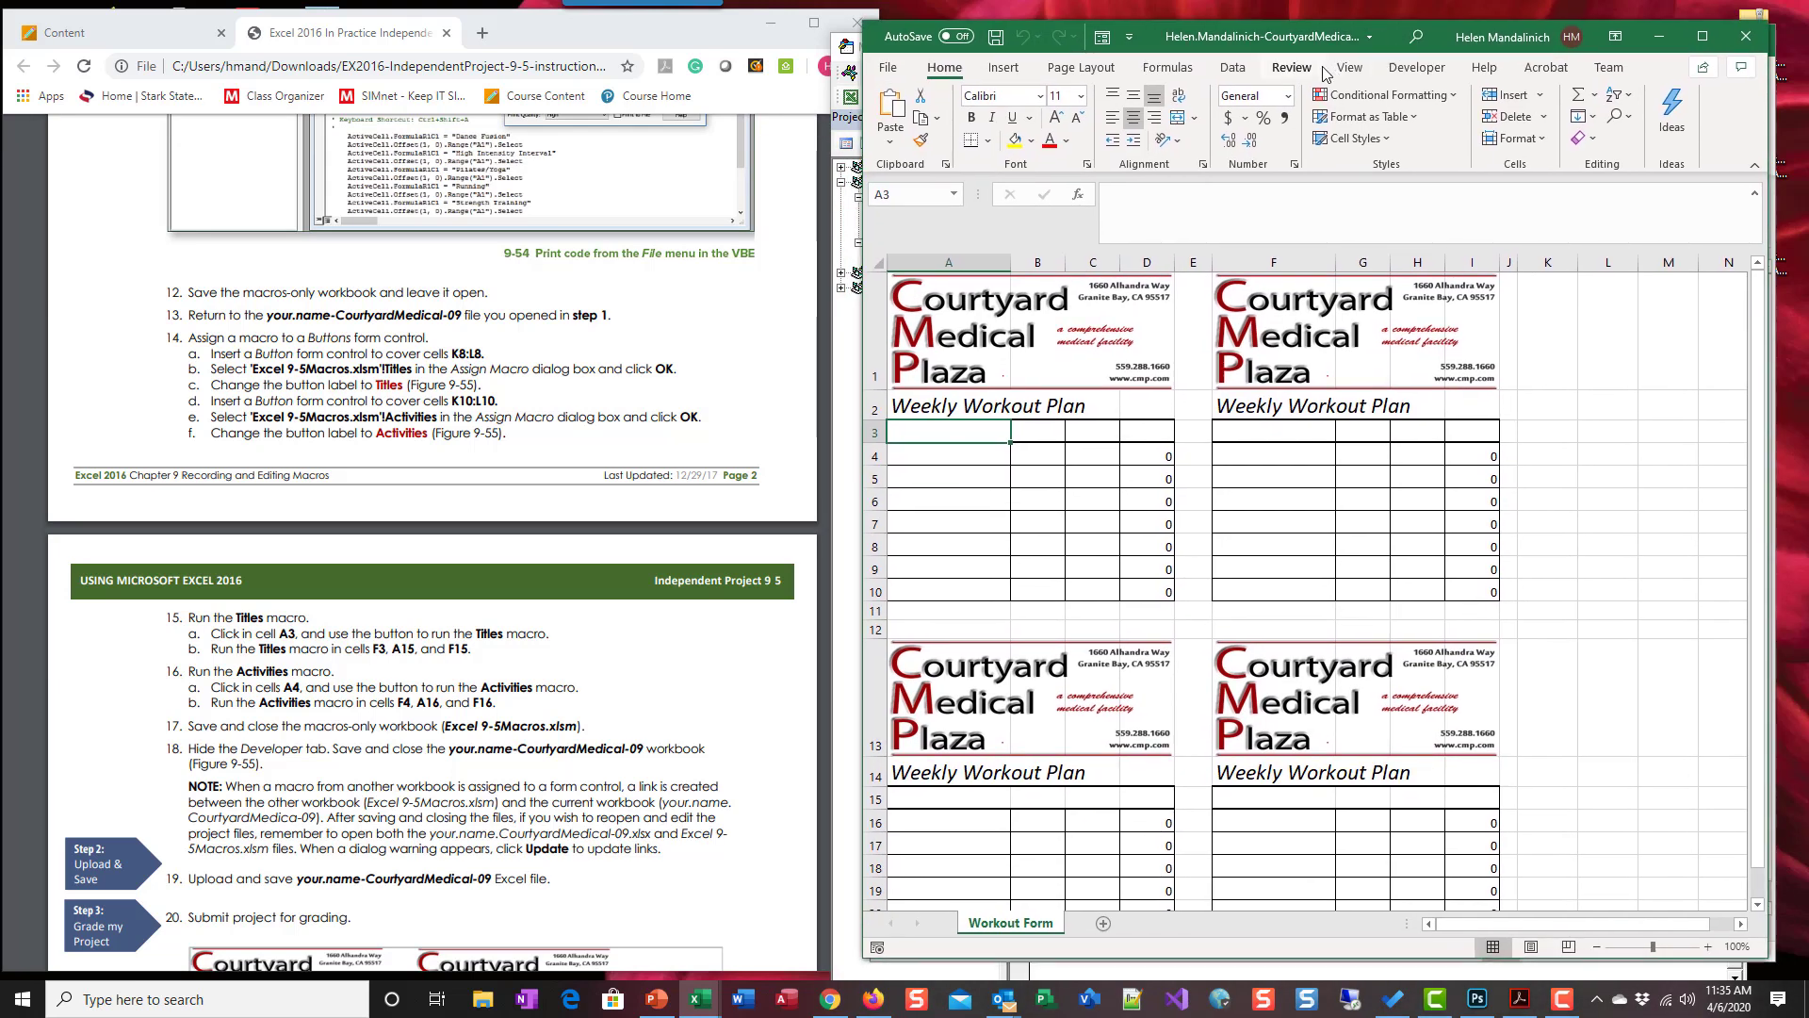
Step: Draw a form-control button over K8:L8 and assign it the Titles macro
left_click(1419, 68)
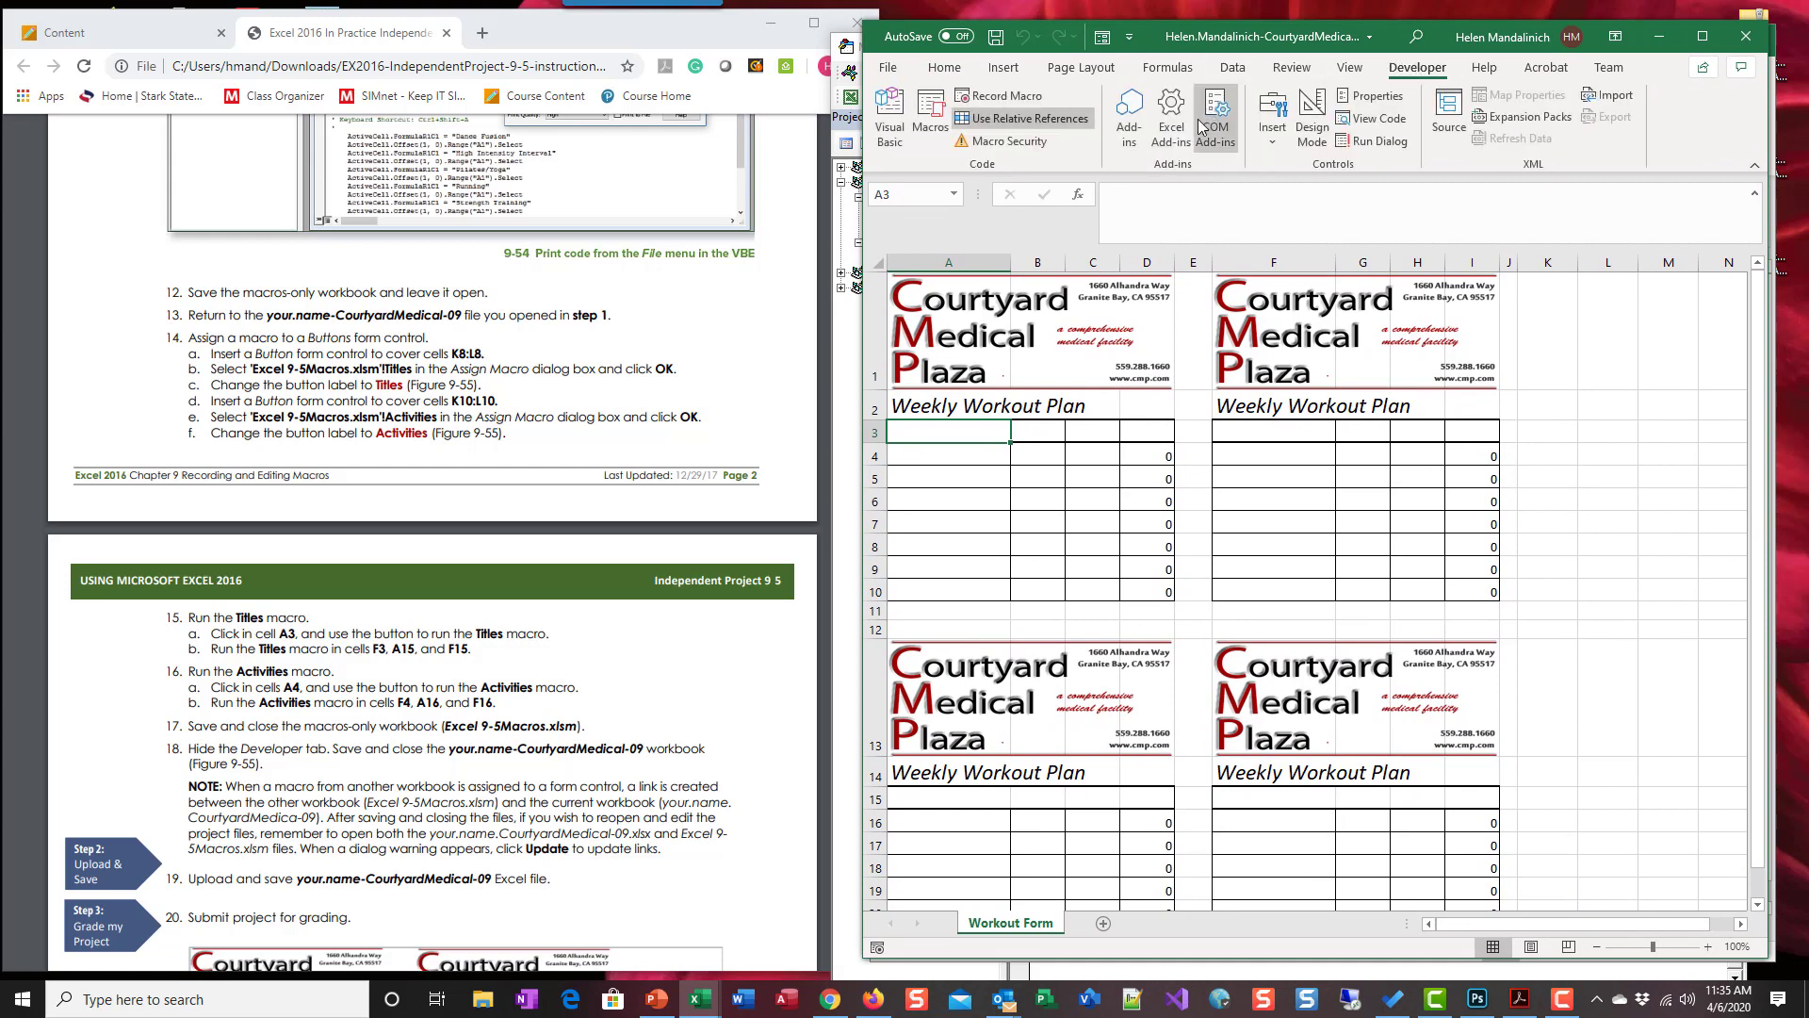
left_click(1281, 143)
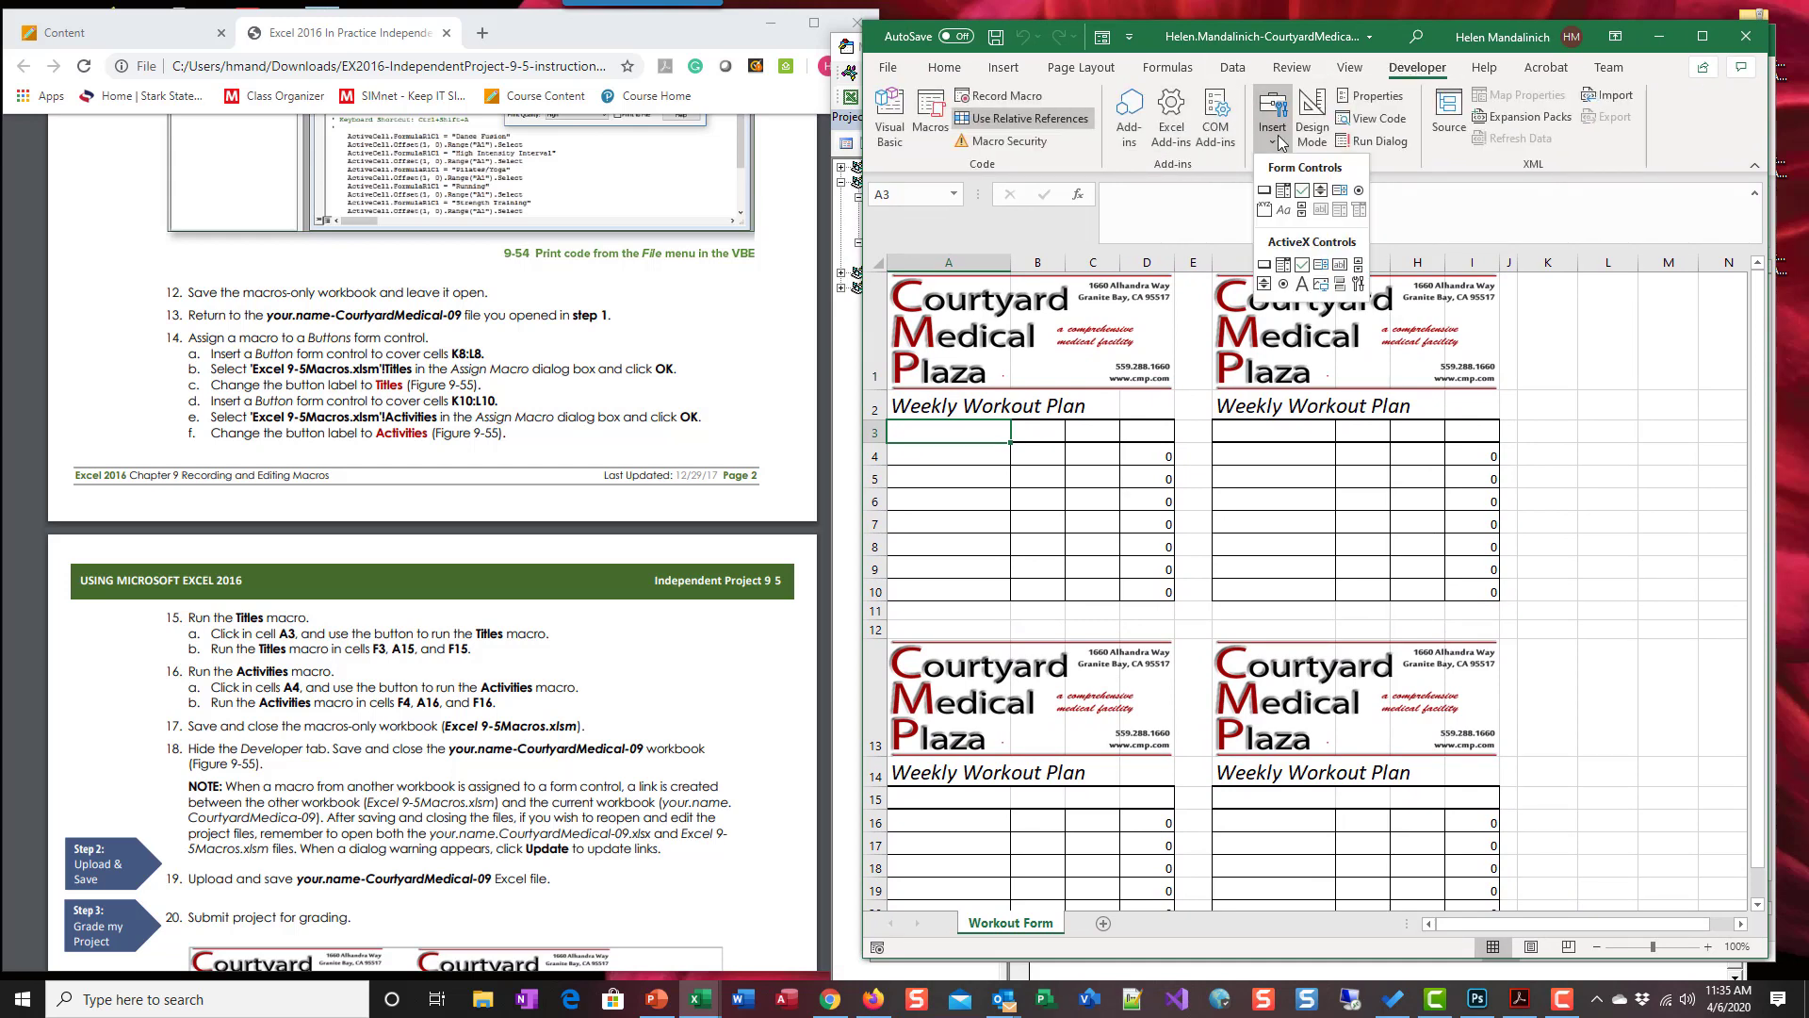
left_click(1267, 191)
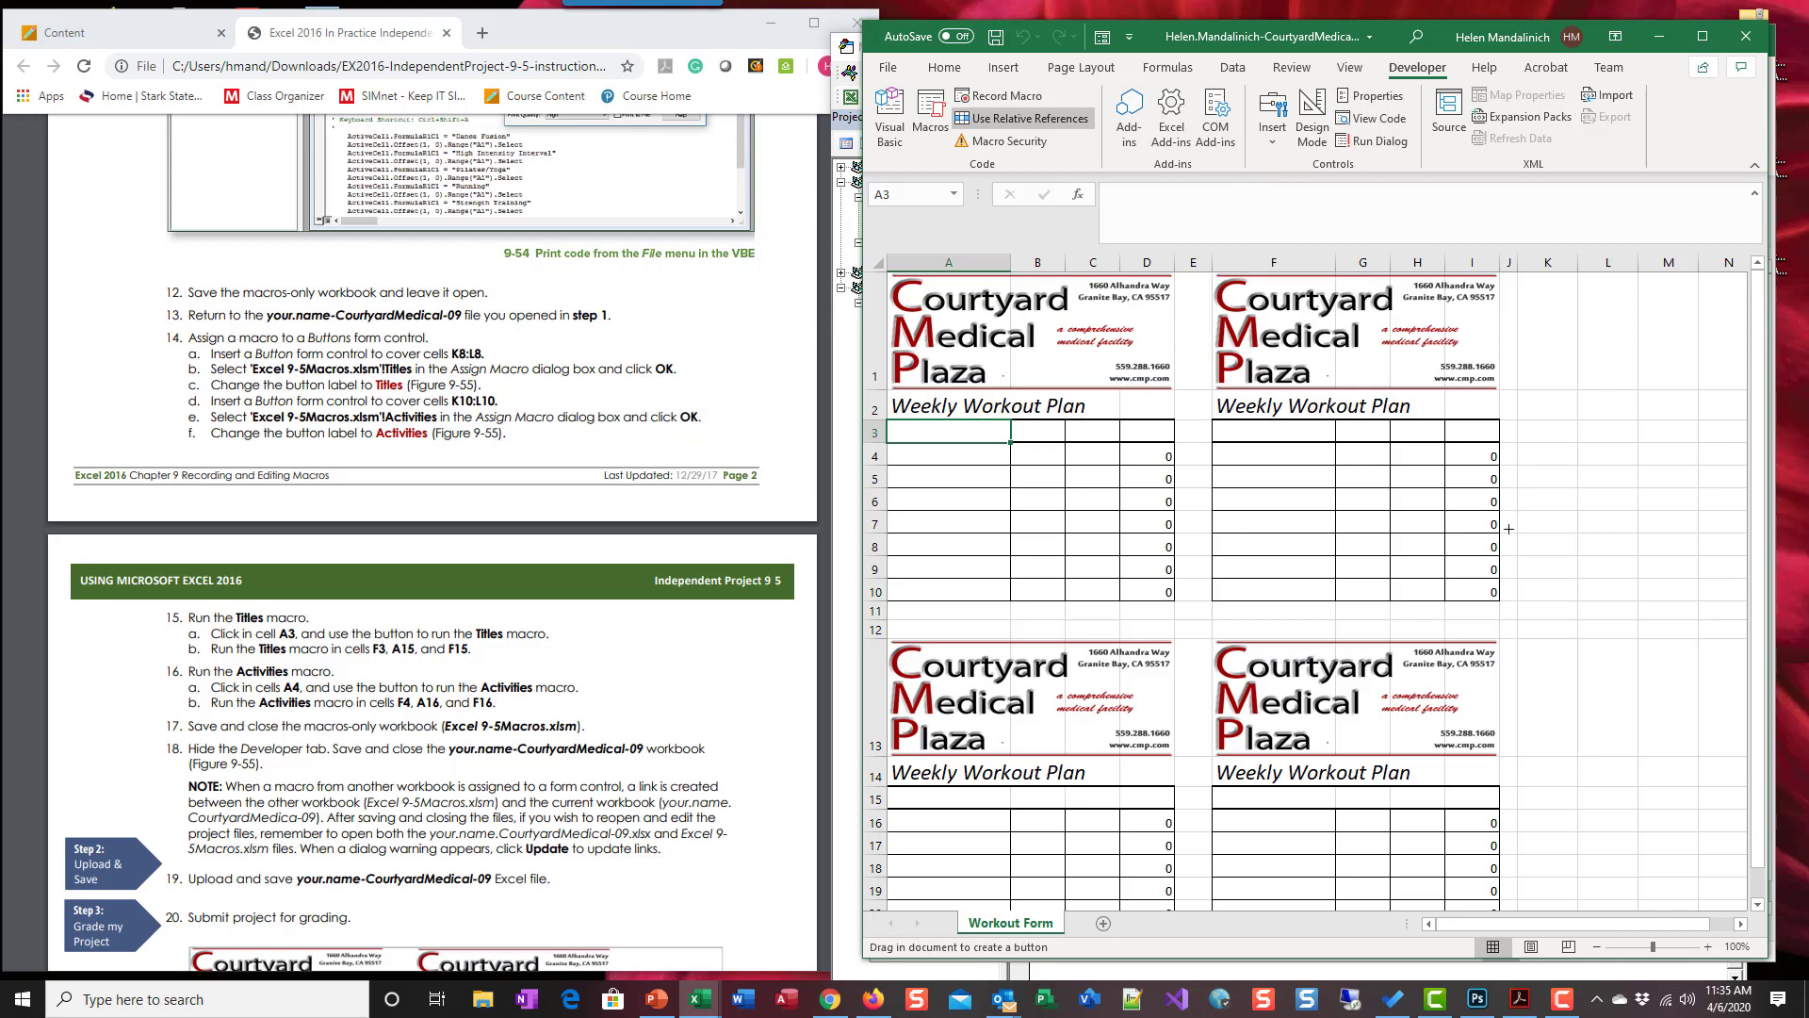
left_click_drag(1518, 532, 1640, 556)
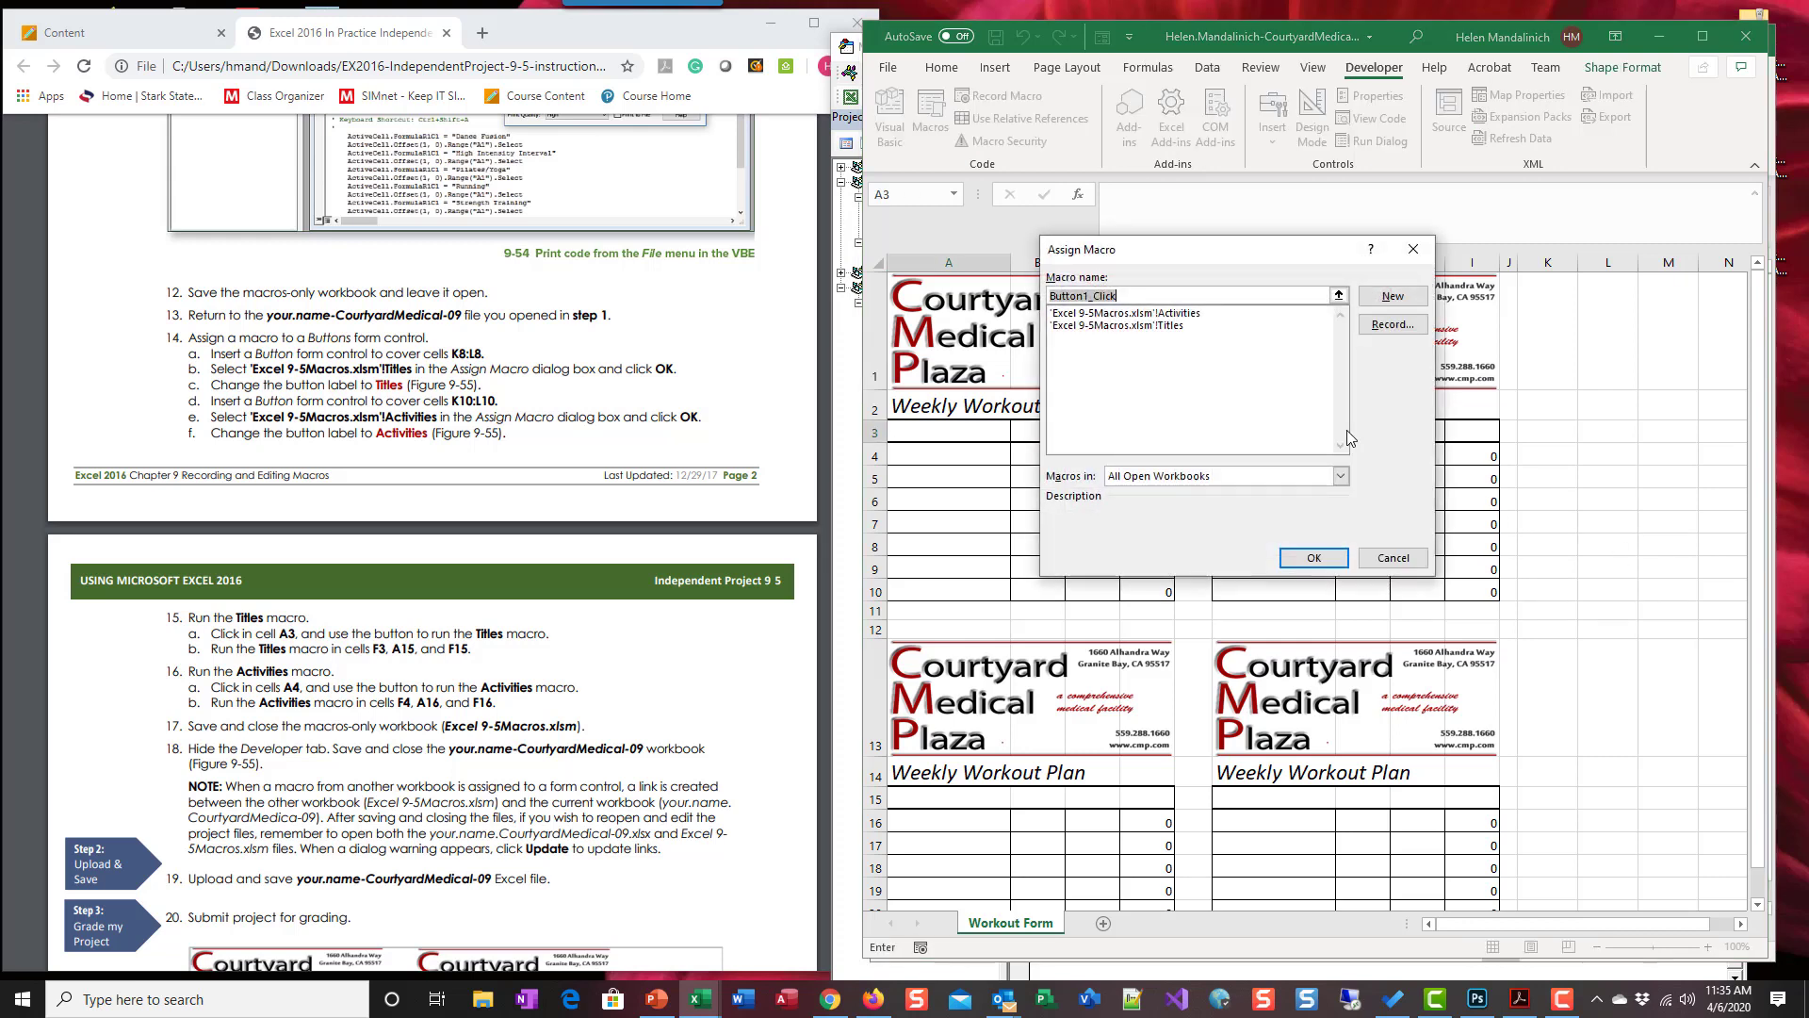
left_click(1197, 326)
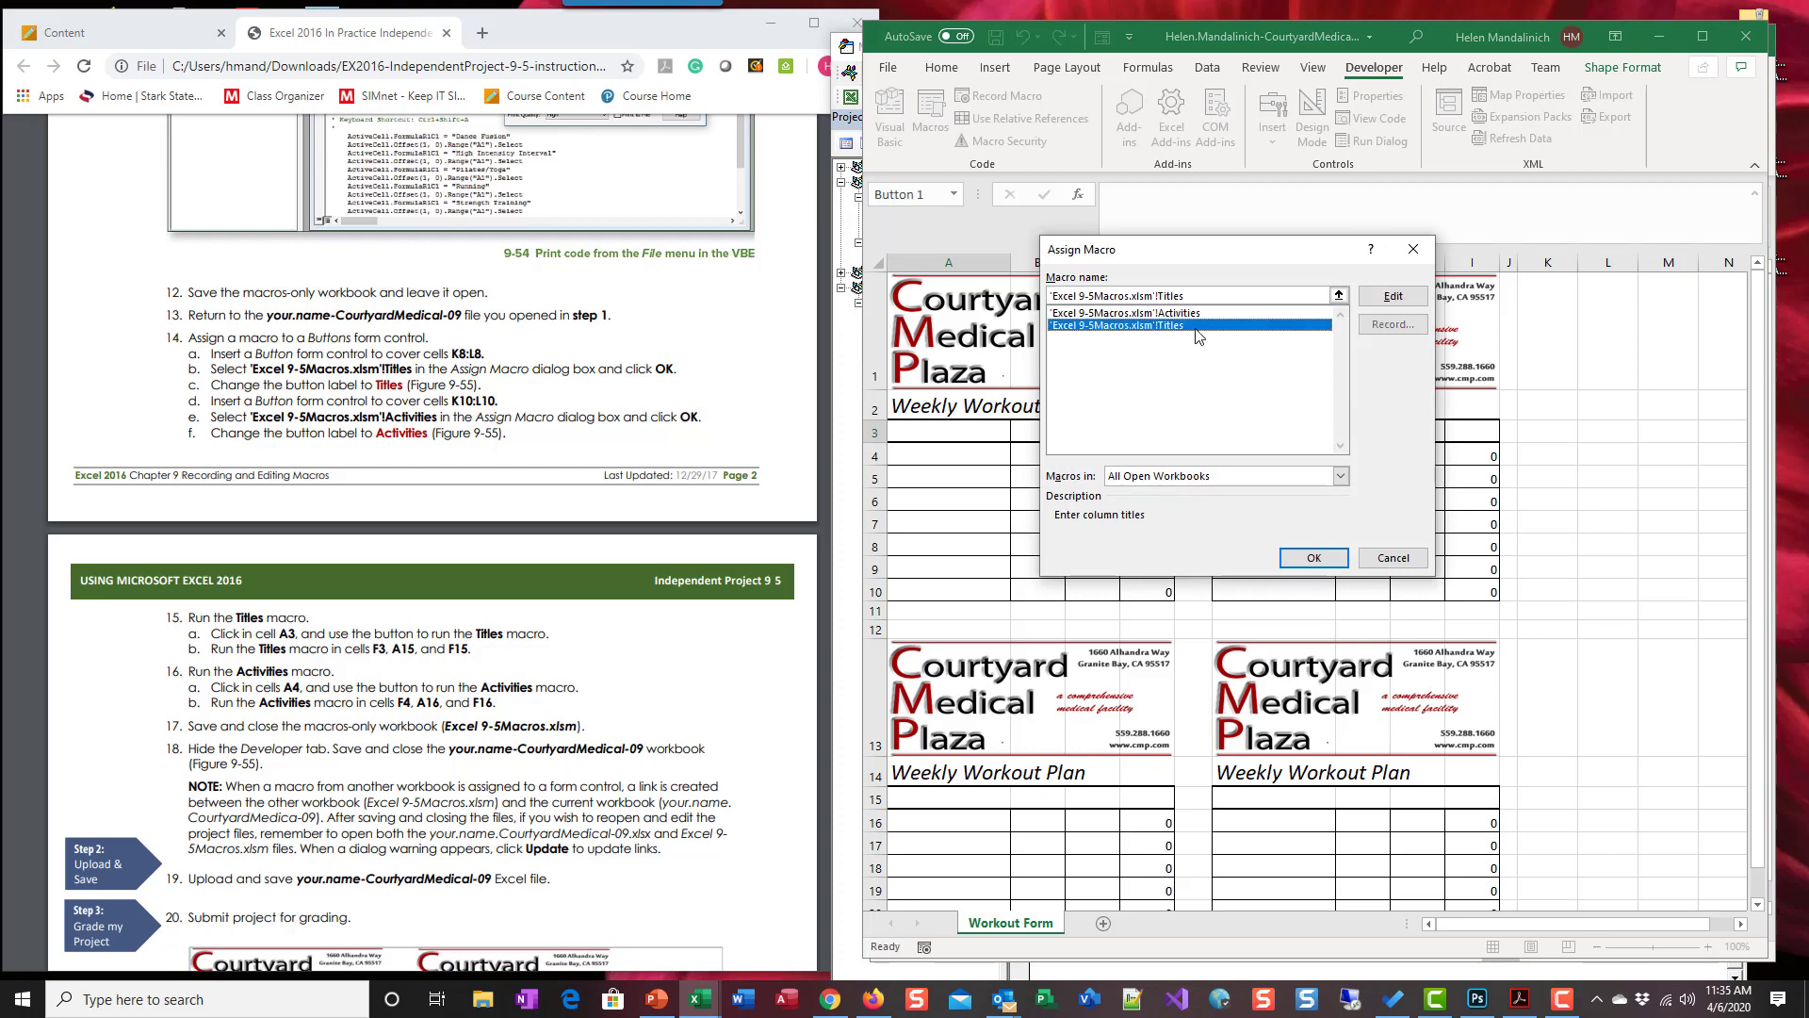
left_click(1315, 558)
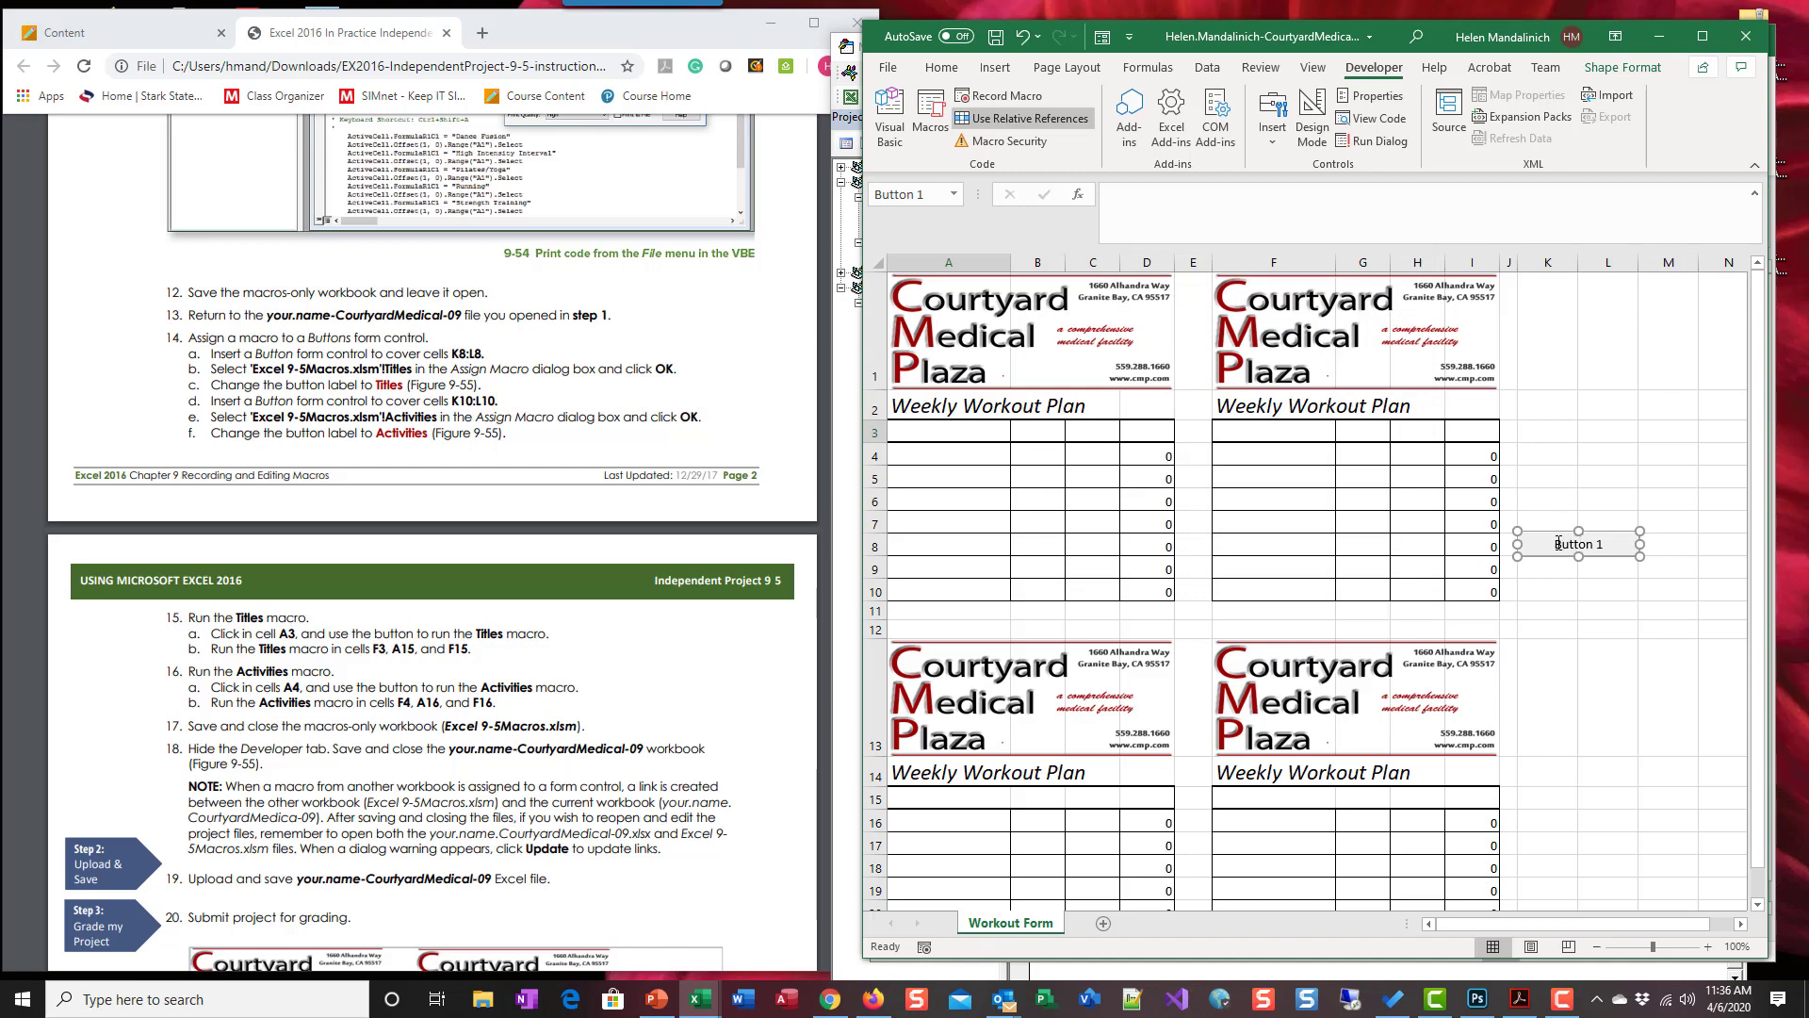
Step: Rename the new button's label from Button 1 to 'Titles'
left_click(1557, 544)
key("Delete")
key("Delete")
key("Delete")
key("Delete")
key("Delete")
key("Delete")
key("Delete")
key("Delete")
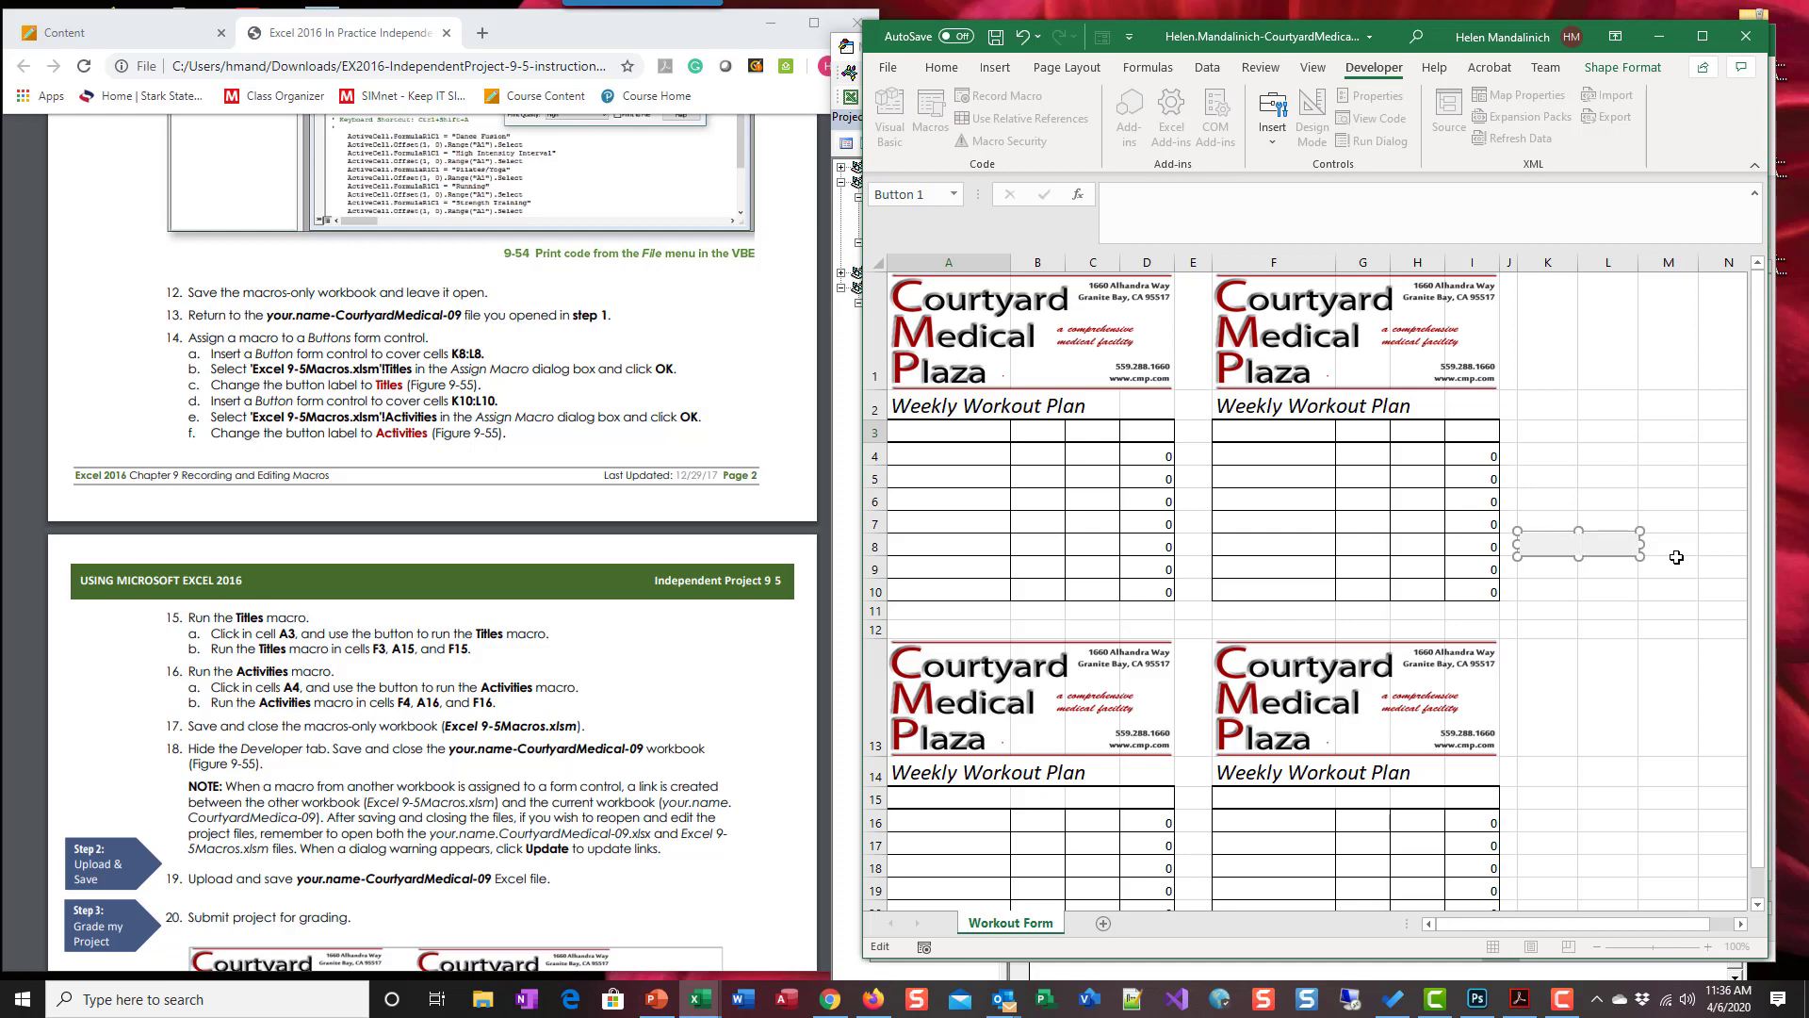
type("Titles")
left_click(1649, 652)
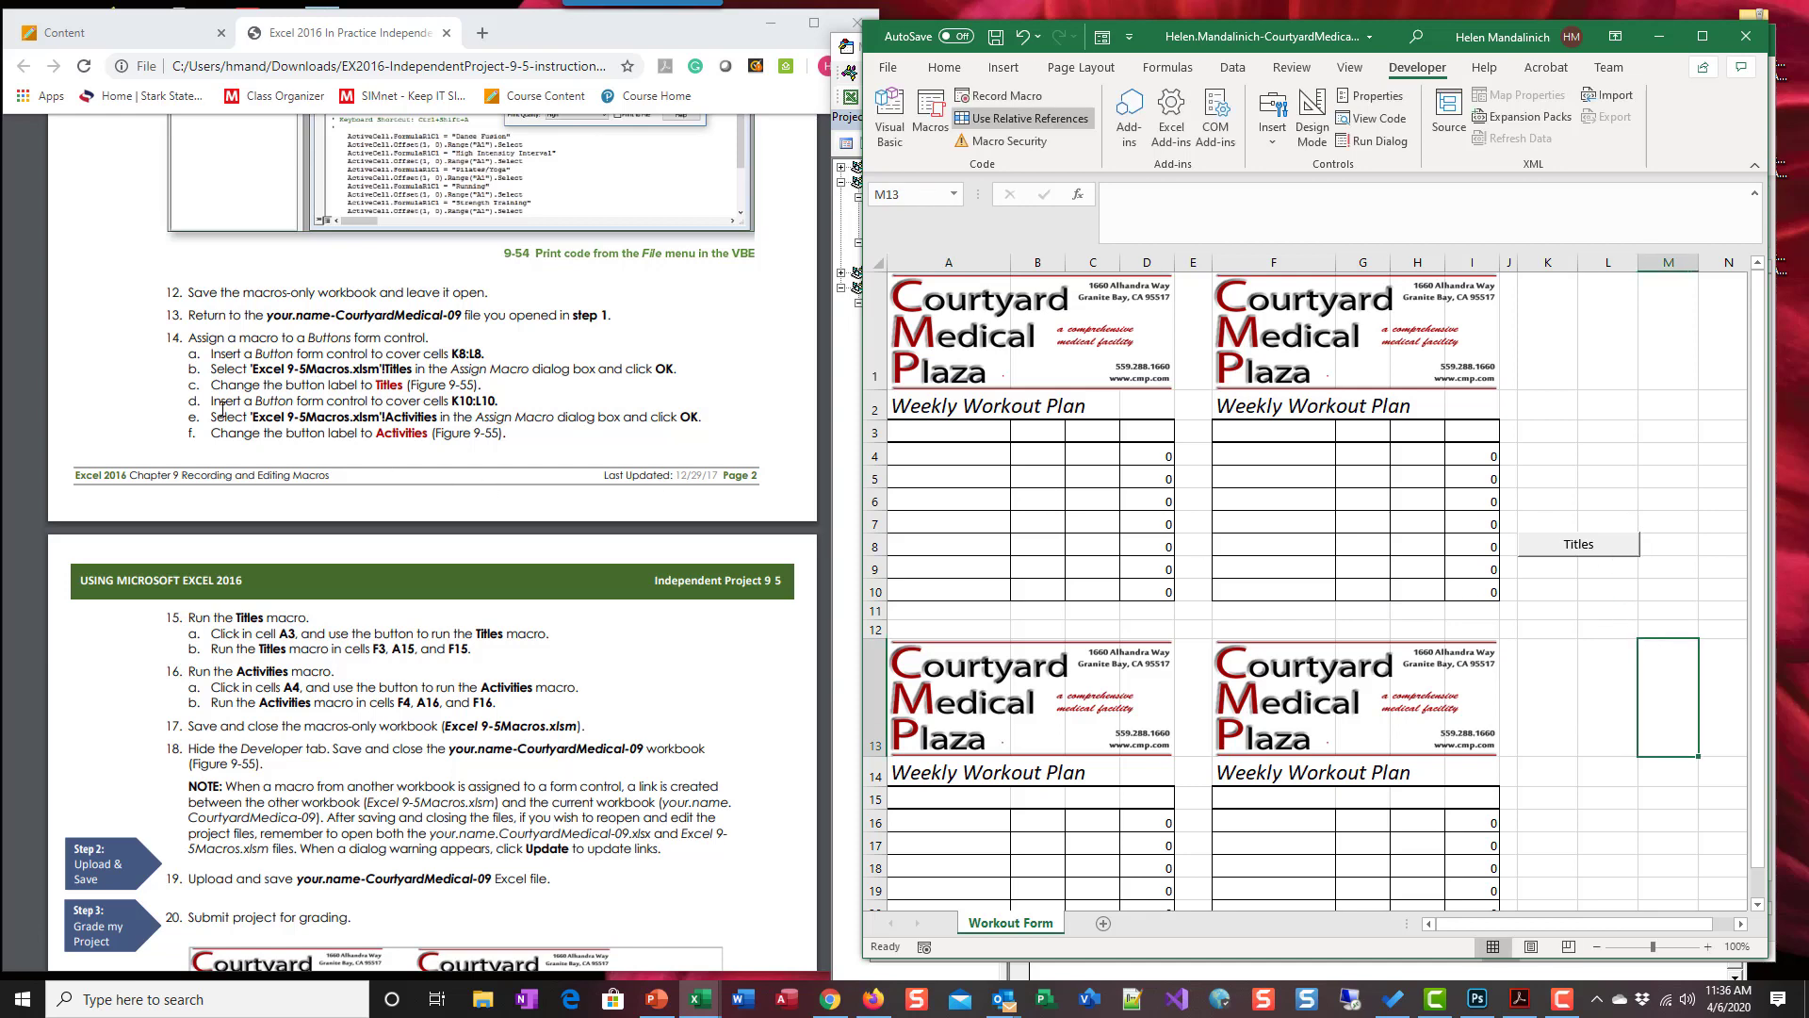
Step: Draw a second form-control button over K10:L10 and assign it the Activities macro
left_click(1274, 128)
left_click(1265, 192)
left_click_drag(1520, 576, 1637, 602)
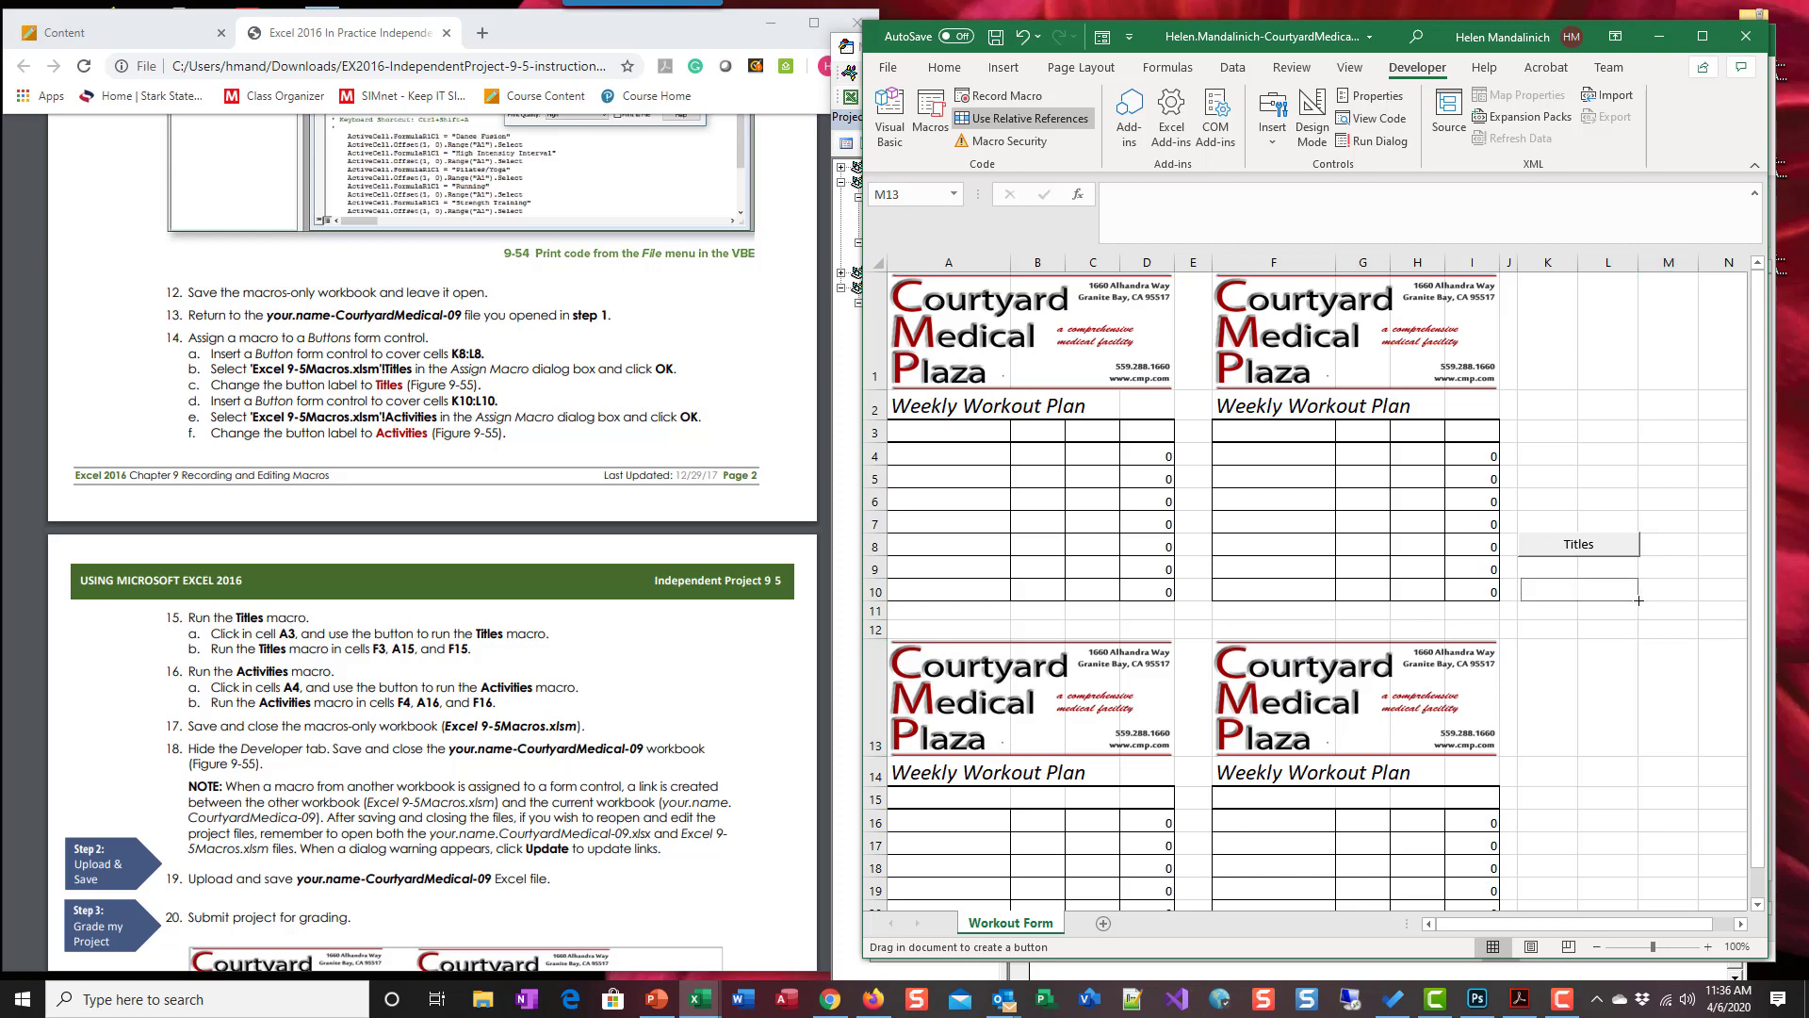
left_click_drag(1639, 600, 1639, 600)
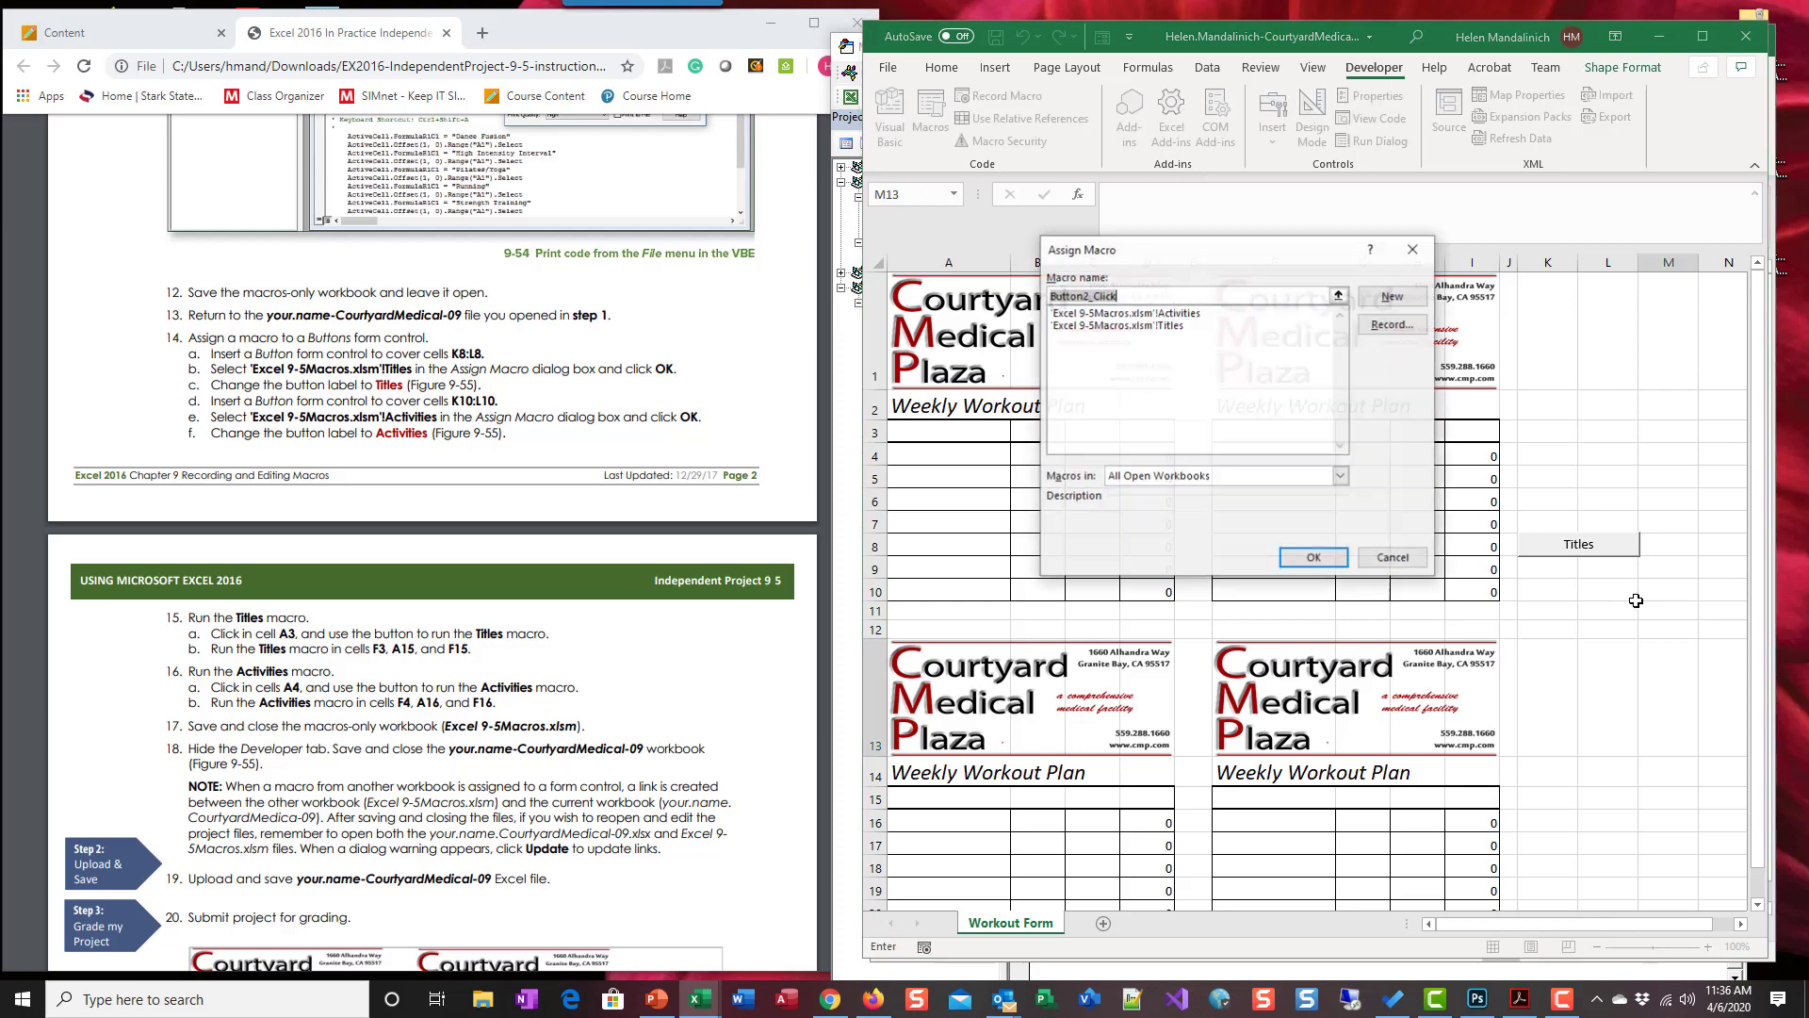
left_click(1190, 314)
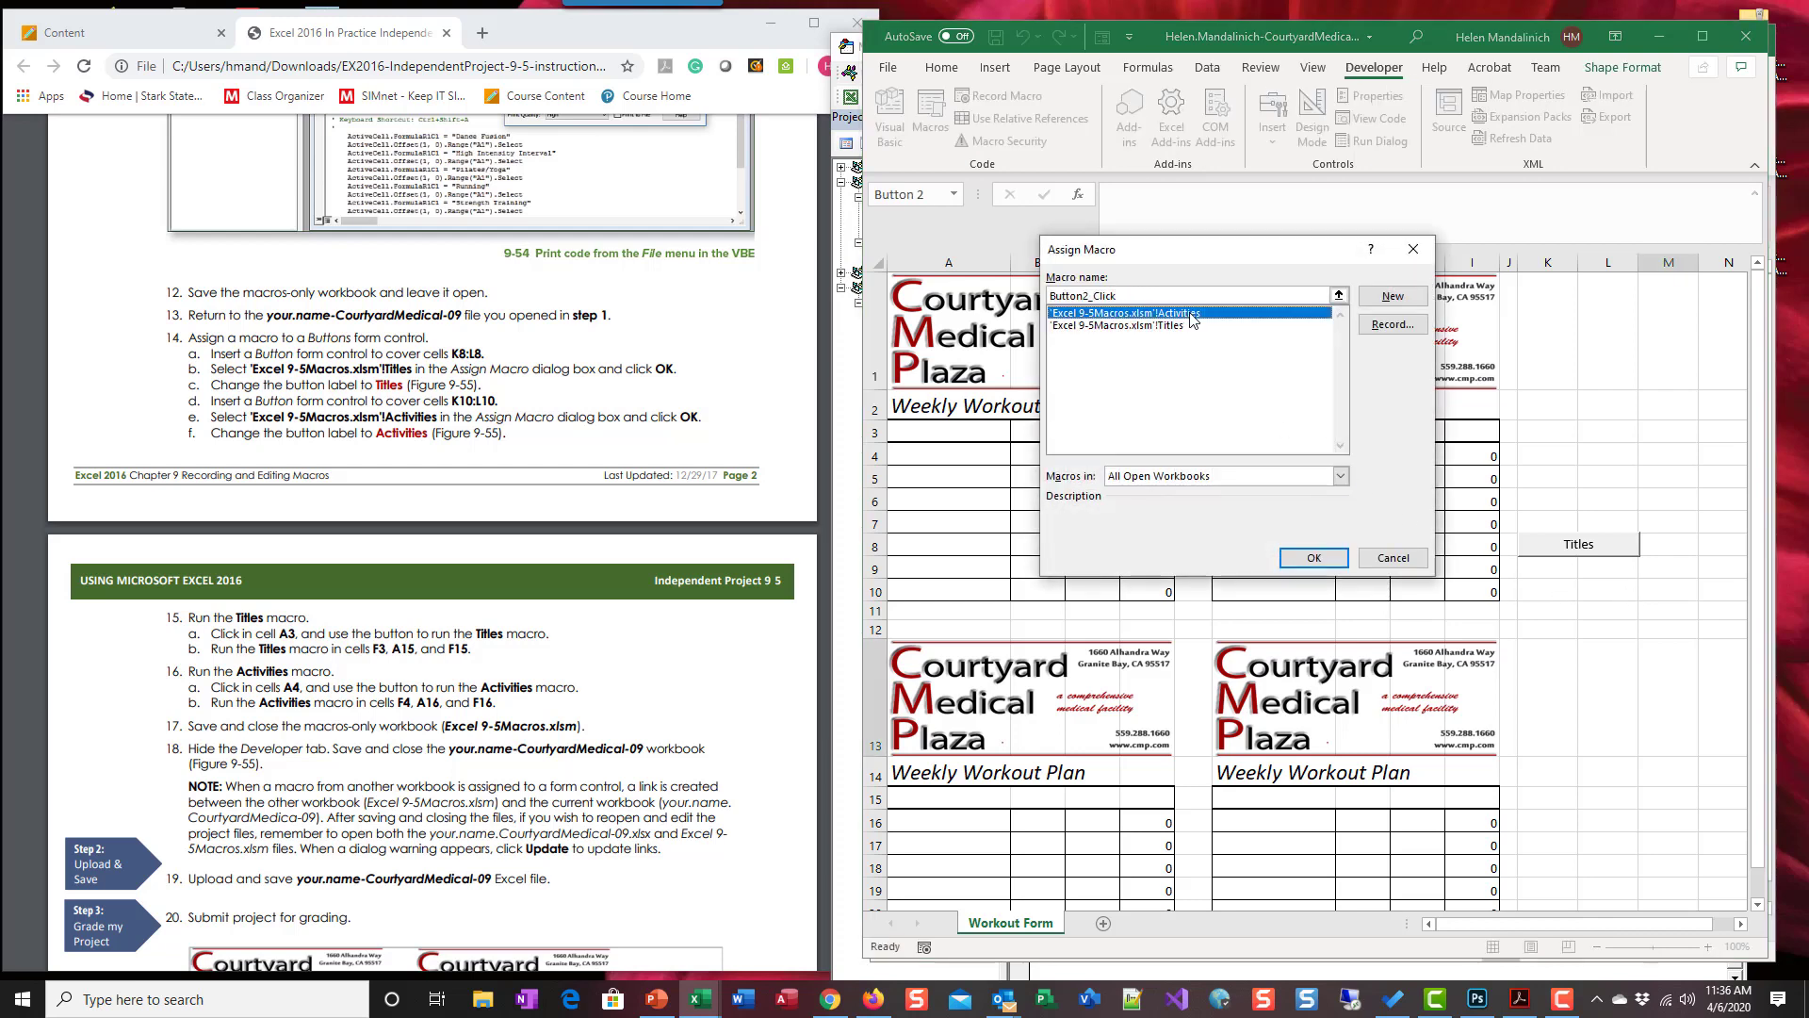
left_click(1311, 557)
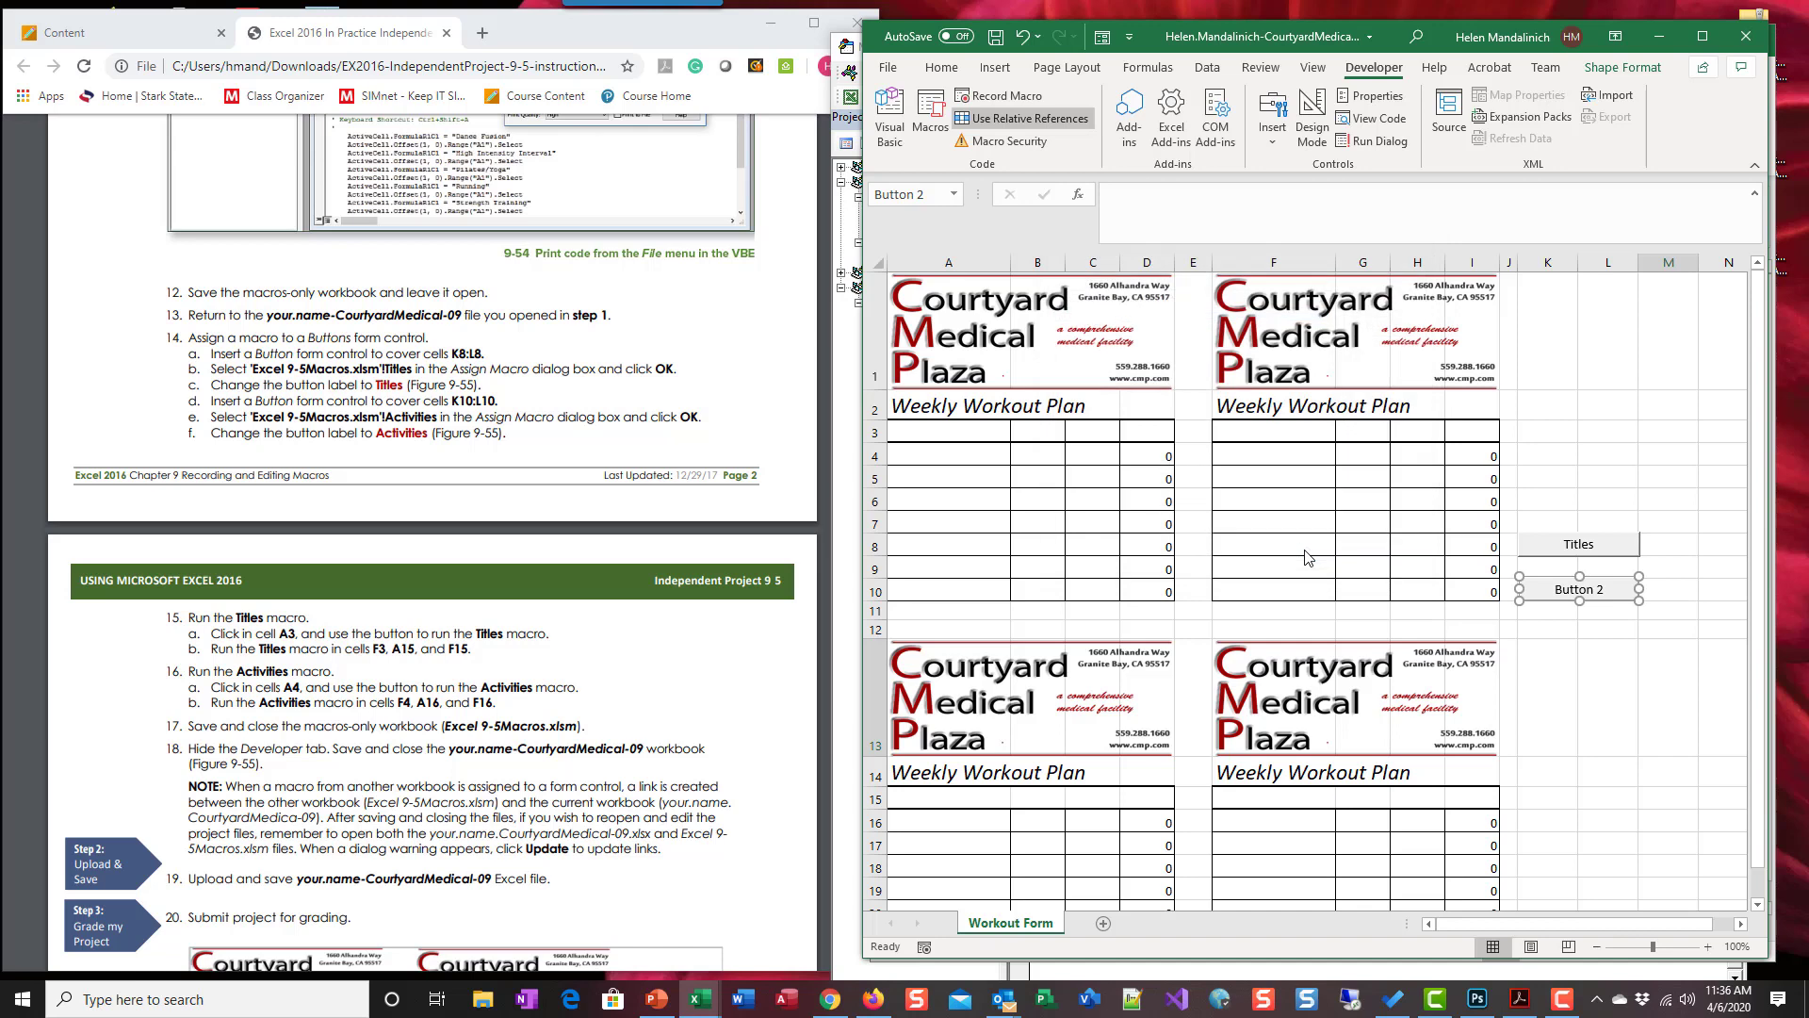
Step: Replace the Button 2 label with 'Activities'
left_click(1556, 589)
key("Delete")
key("Delete")
key("Delete")
key("Delete")
key("Delete")
key("Delete")
key("Delete")
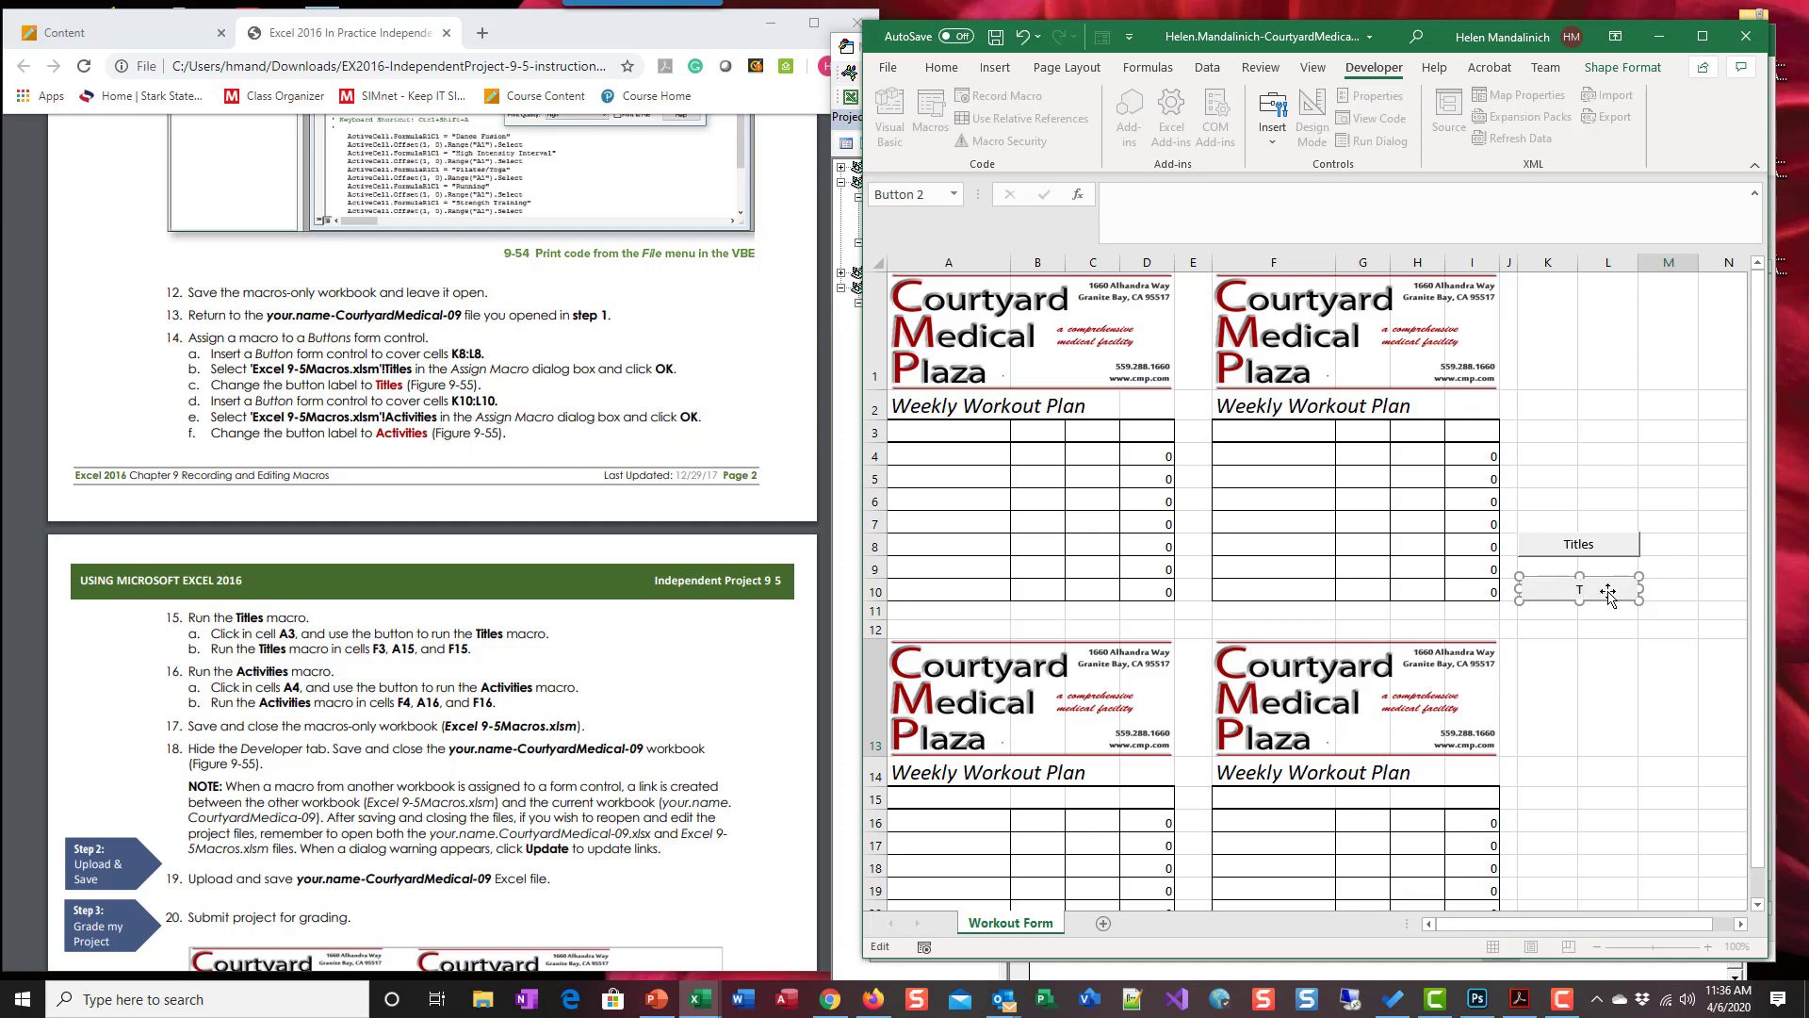
type("Activities")
Step: Finish the Activities label and nudge the button to line up under the Titles button
left_click(1580, 675)
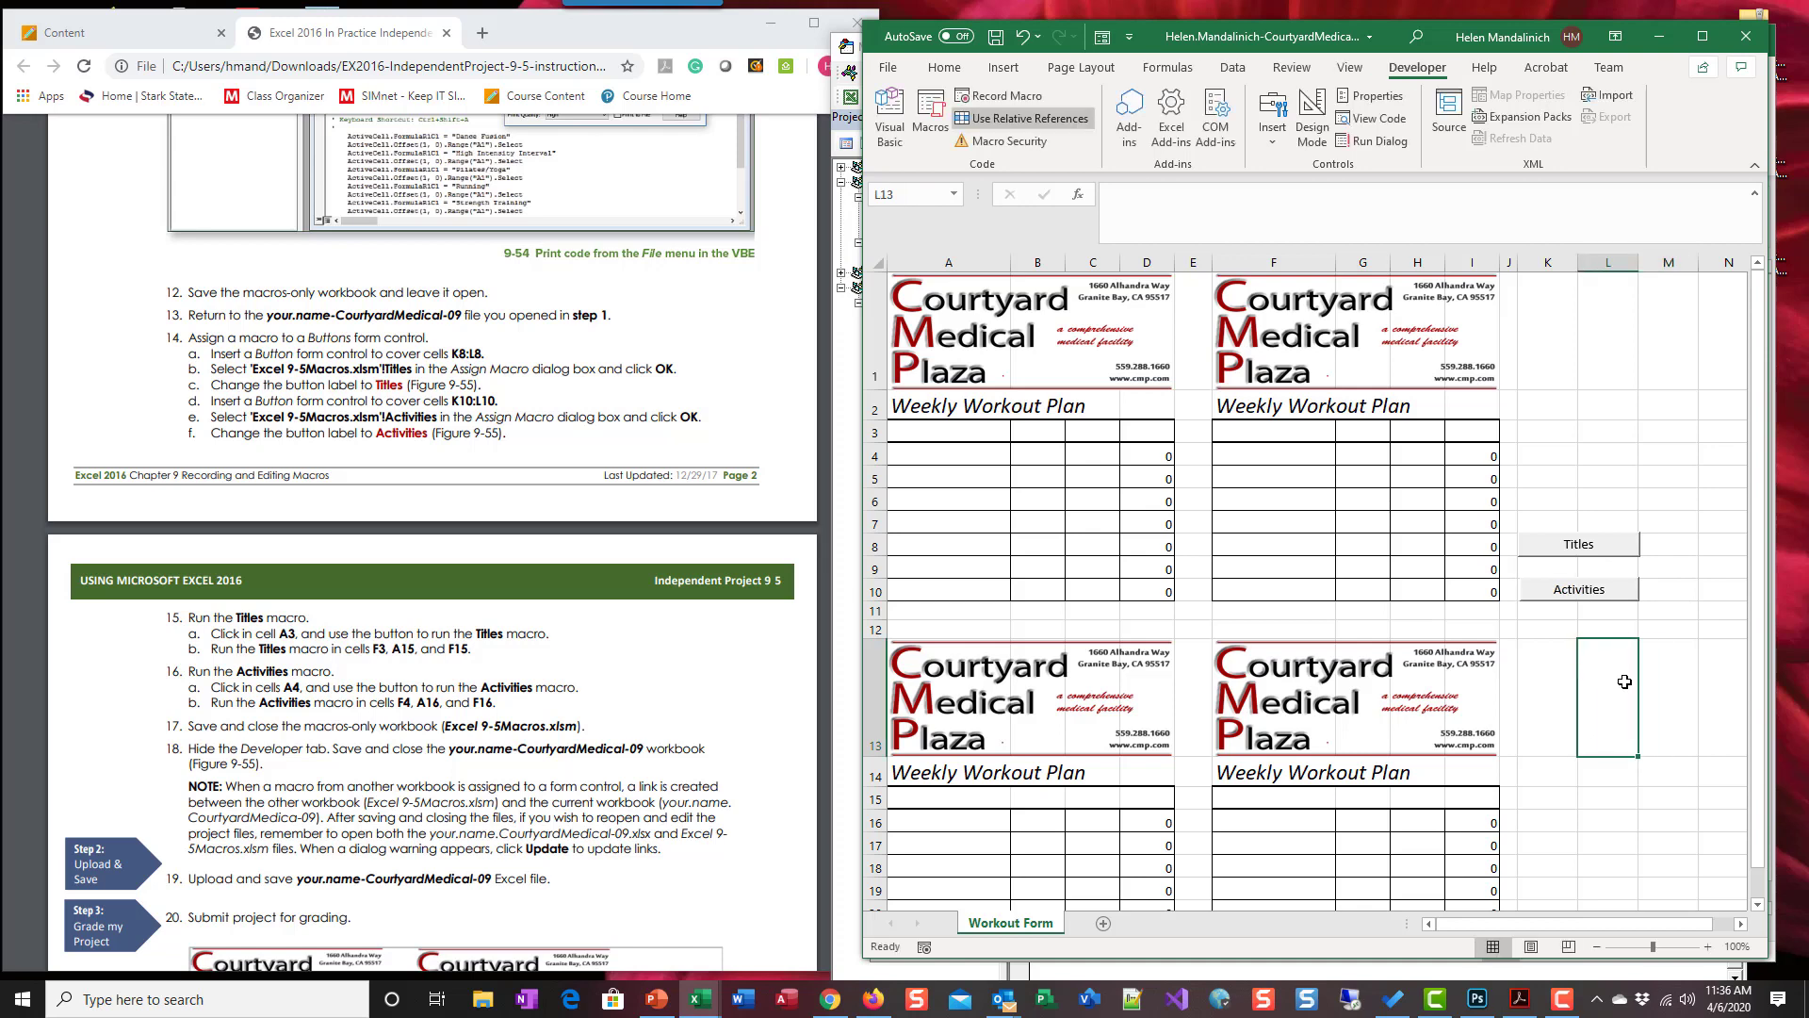
right_click(1613, 589)
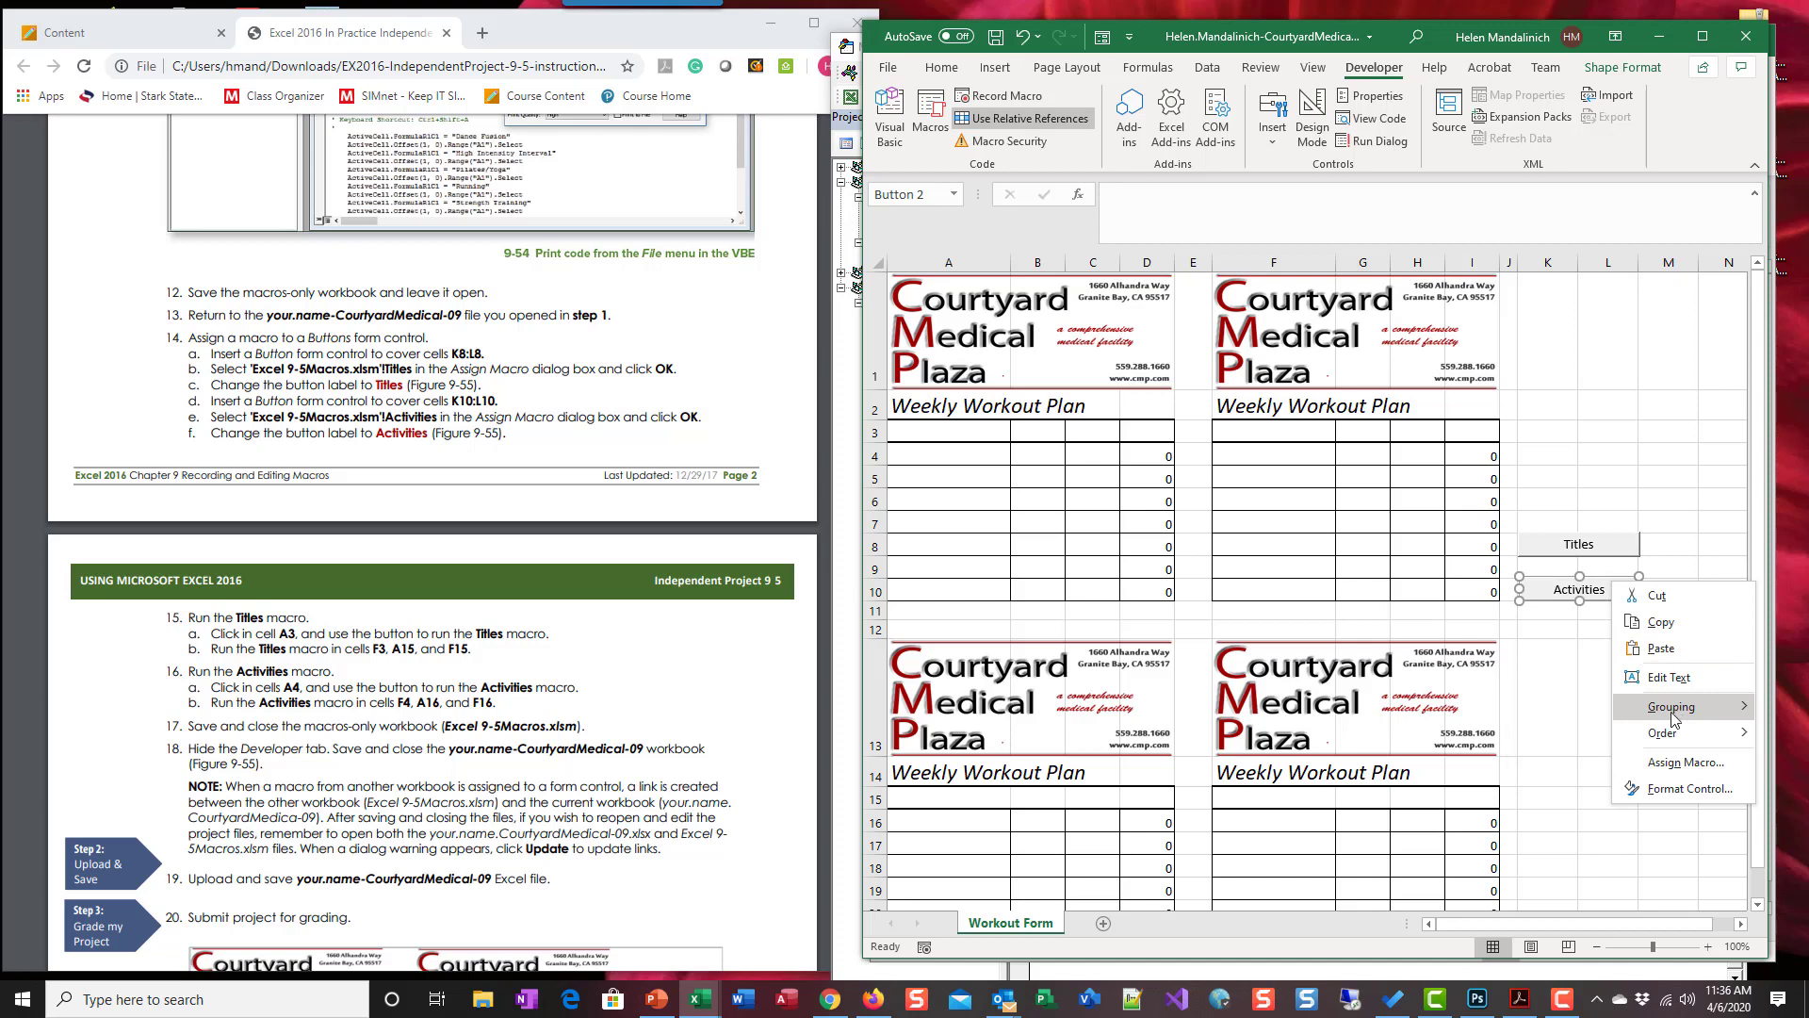
key("Escape")
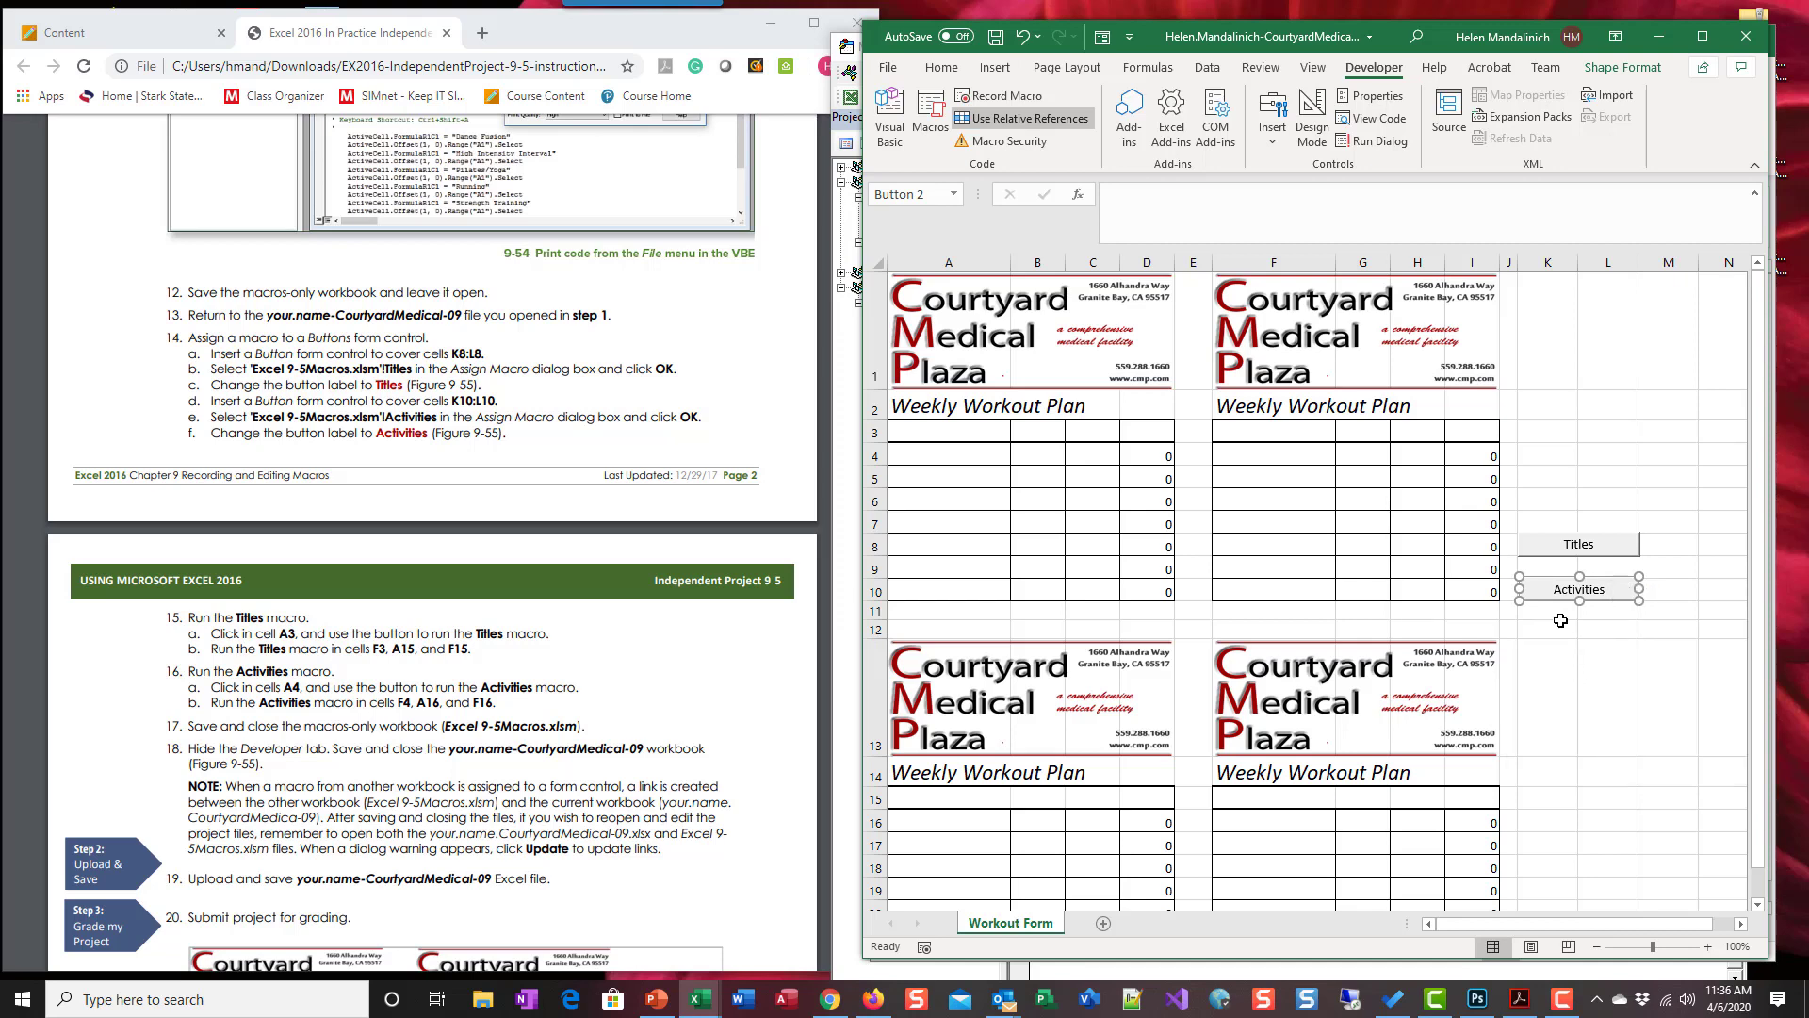
key("Left")
key("Right")
left_click(1616, 660)
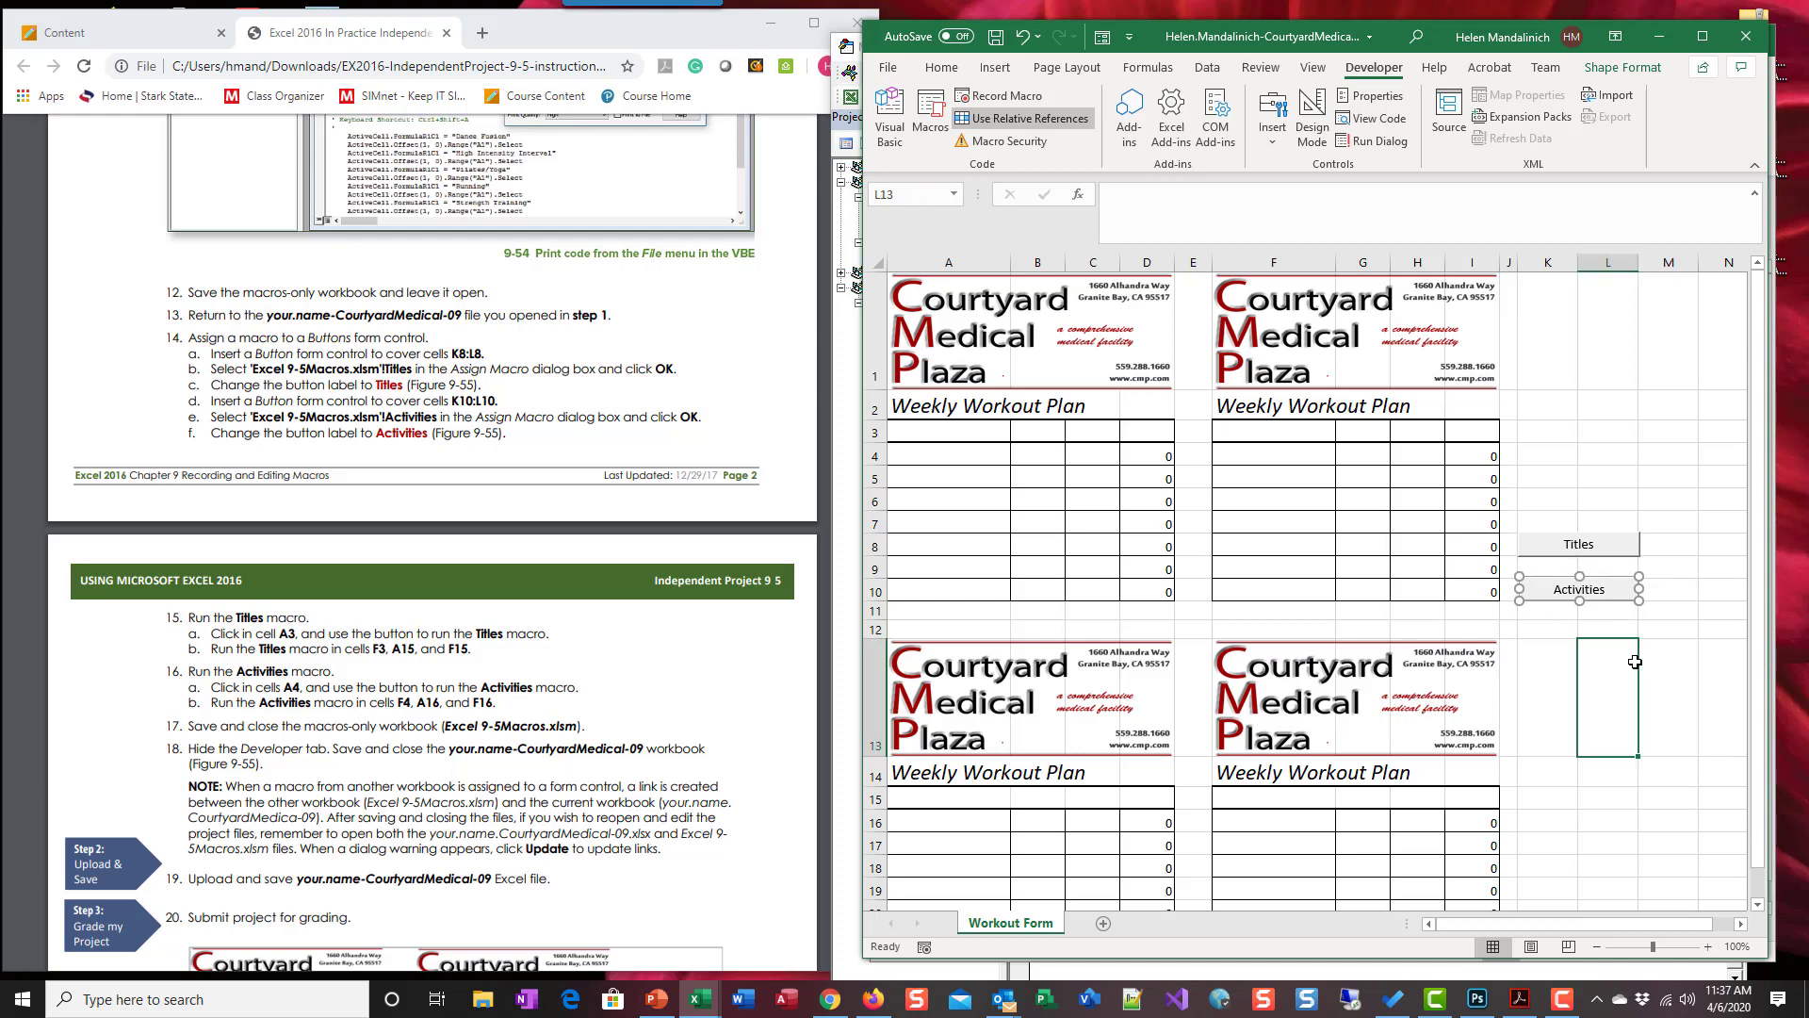
right_click(1562, 597)
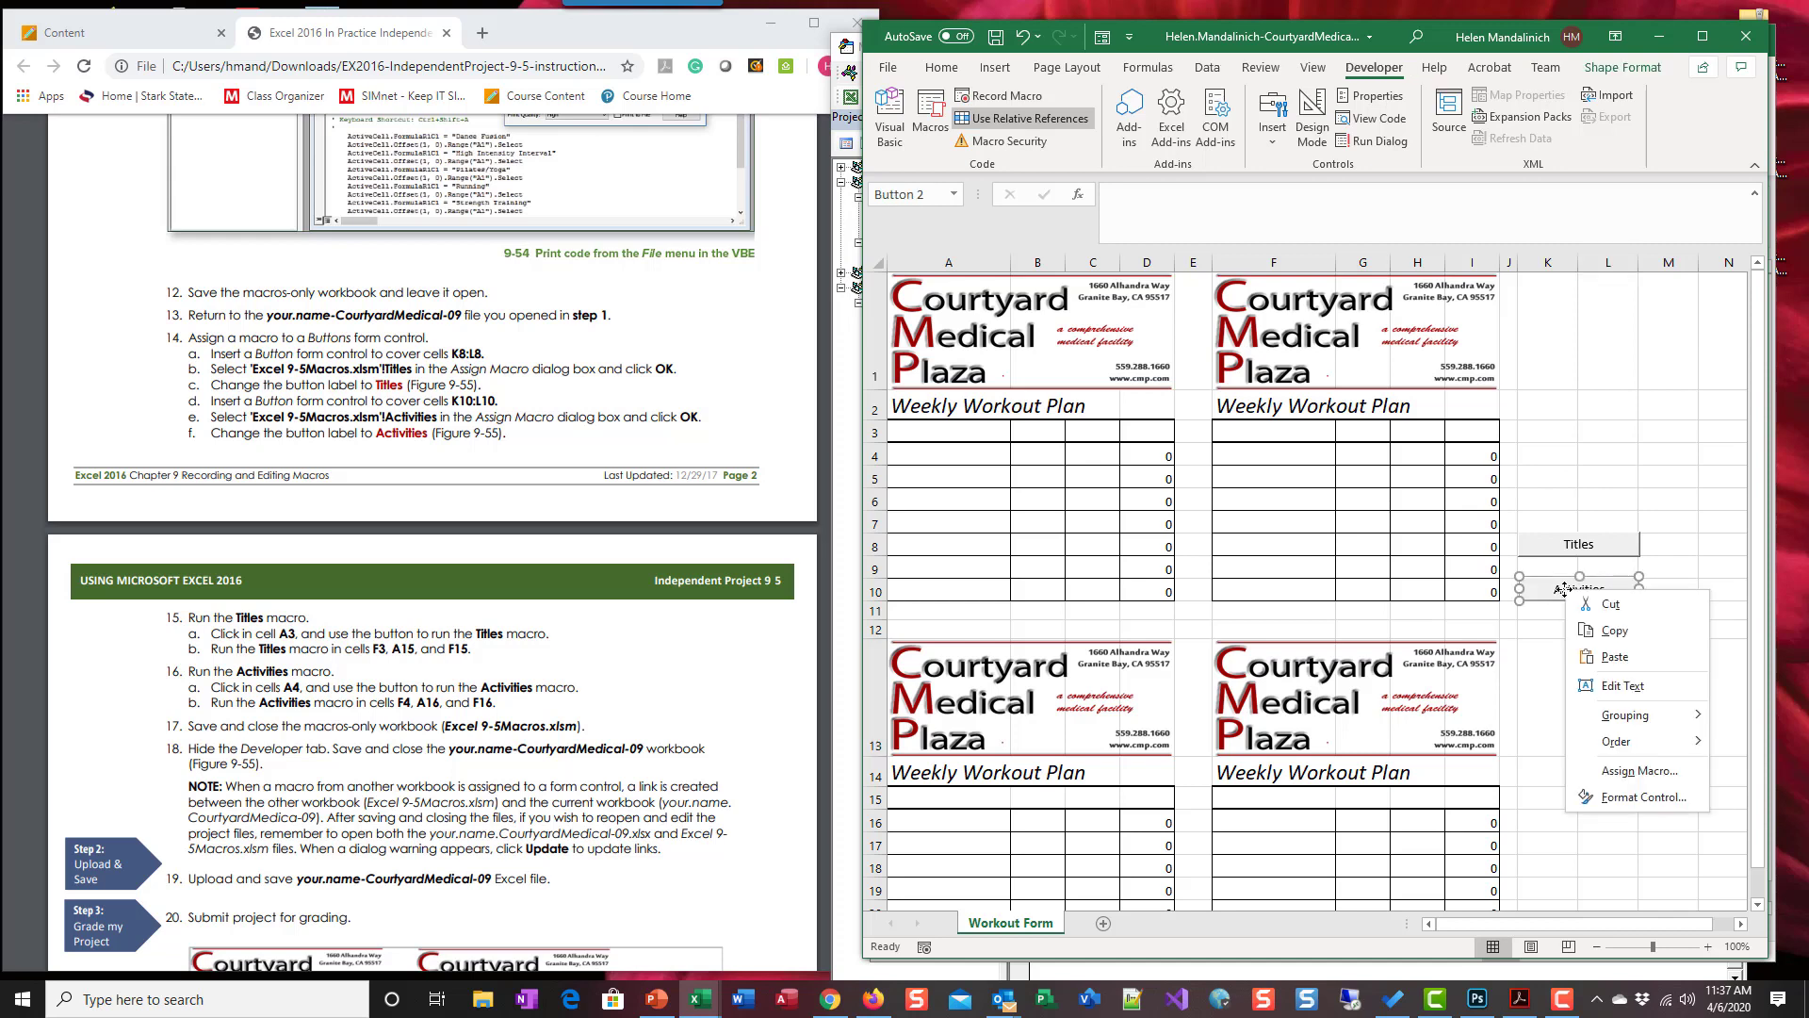
left_click(1529, 597)
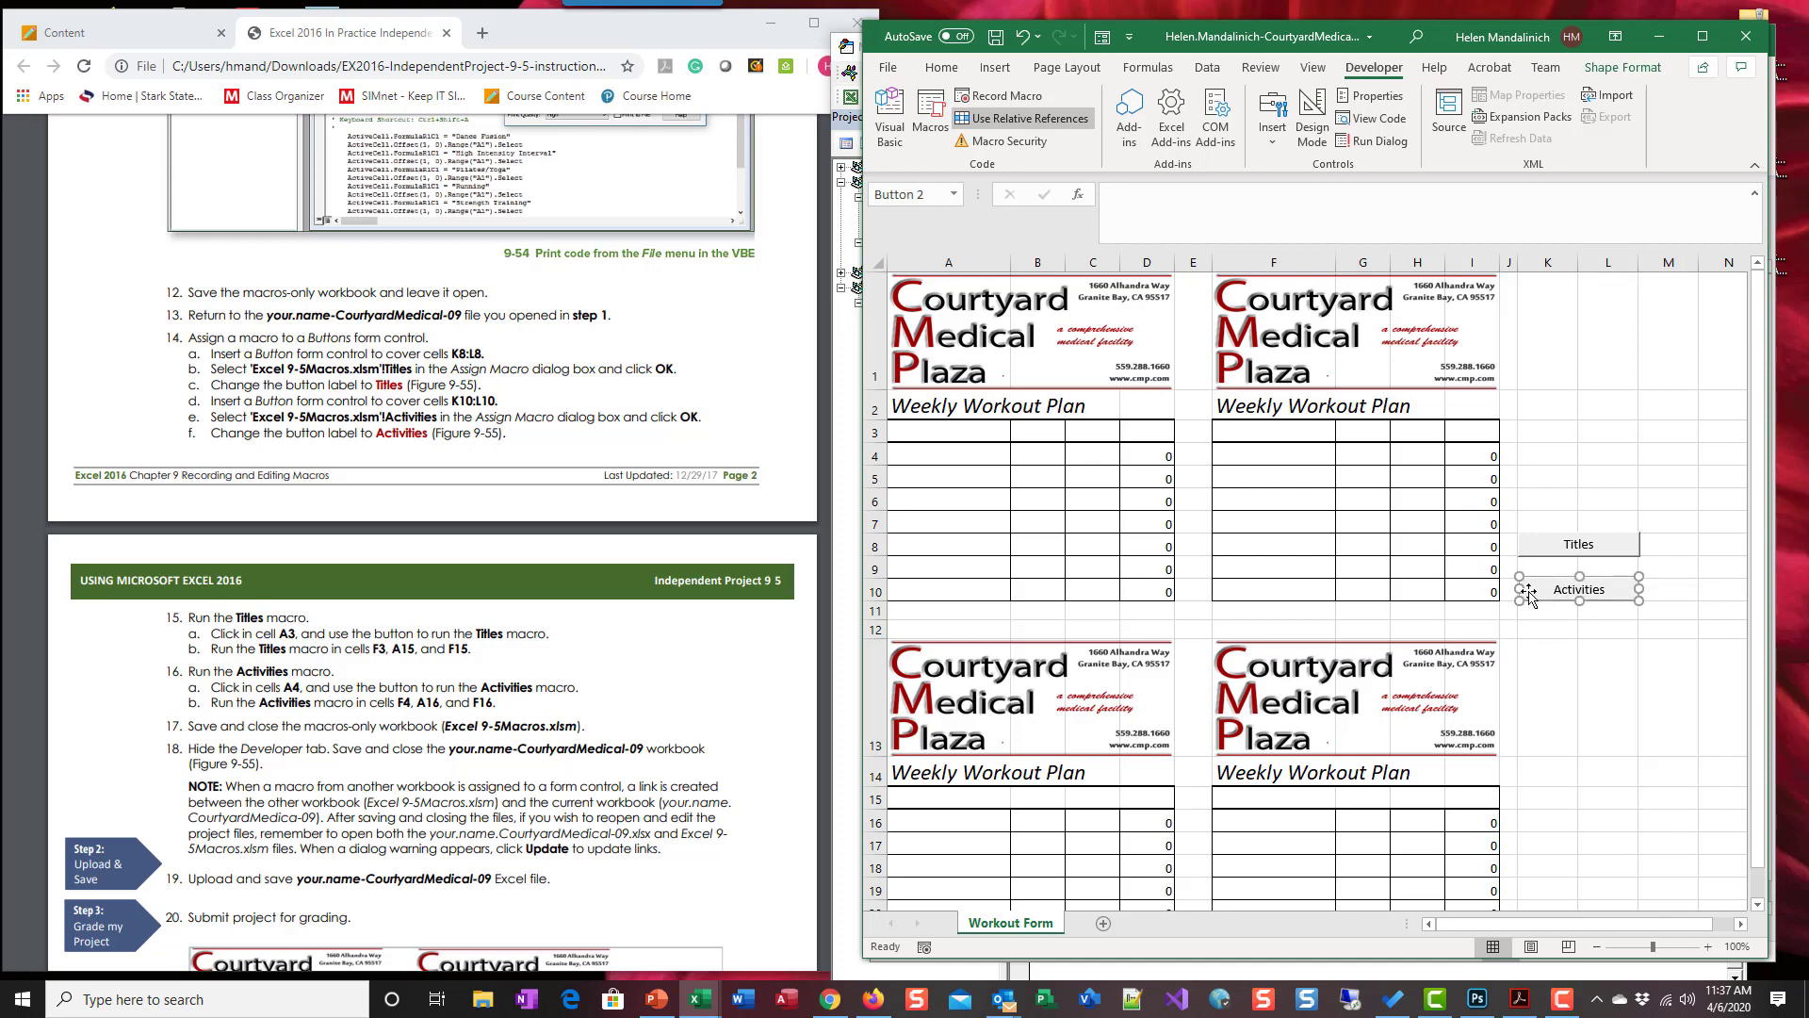
left_click_drag(1528, 597, 1527, 597)
left_click_drag(1567, 693, 1607, 698)
left_click(1686, 755)
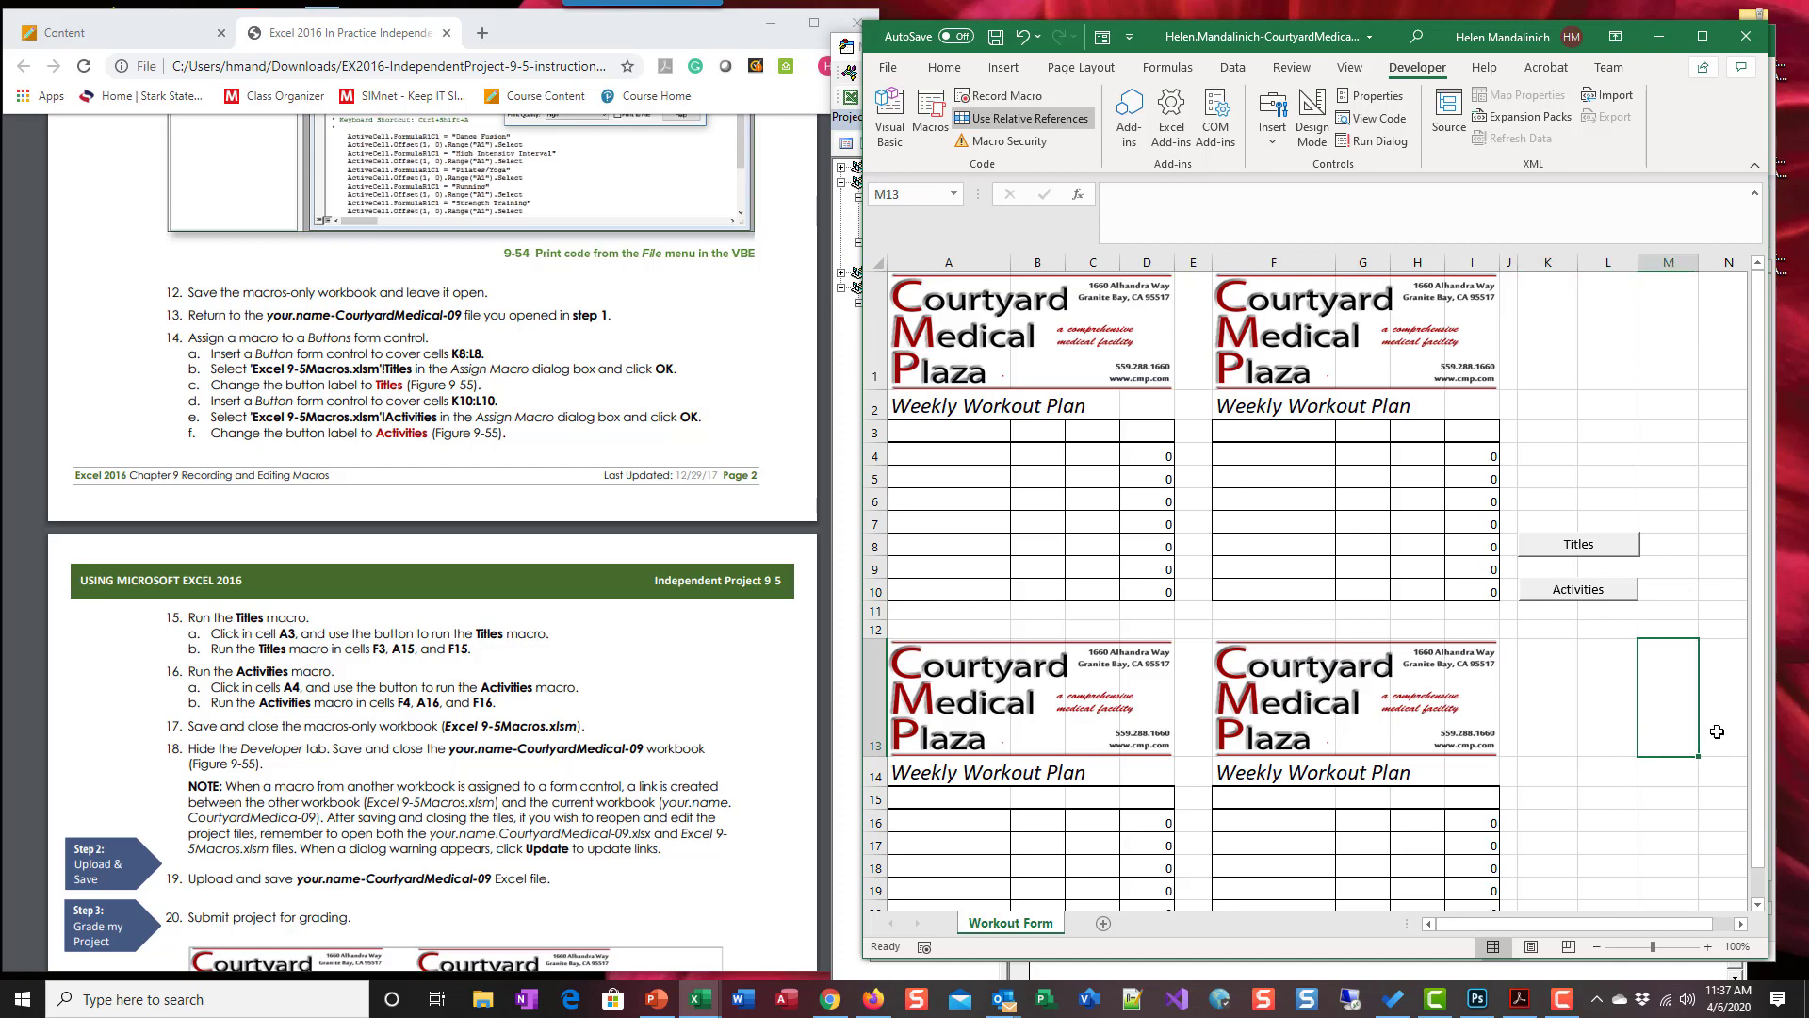
Step: Run the Titles button on A3, F3, A15 and F15 to add the headers to each table
scroll(216, 640, "down", 1)
scroll(216, 640, "down", 2)
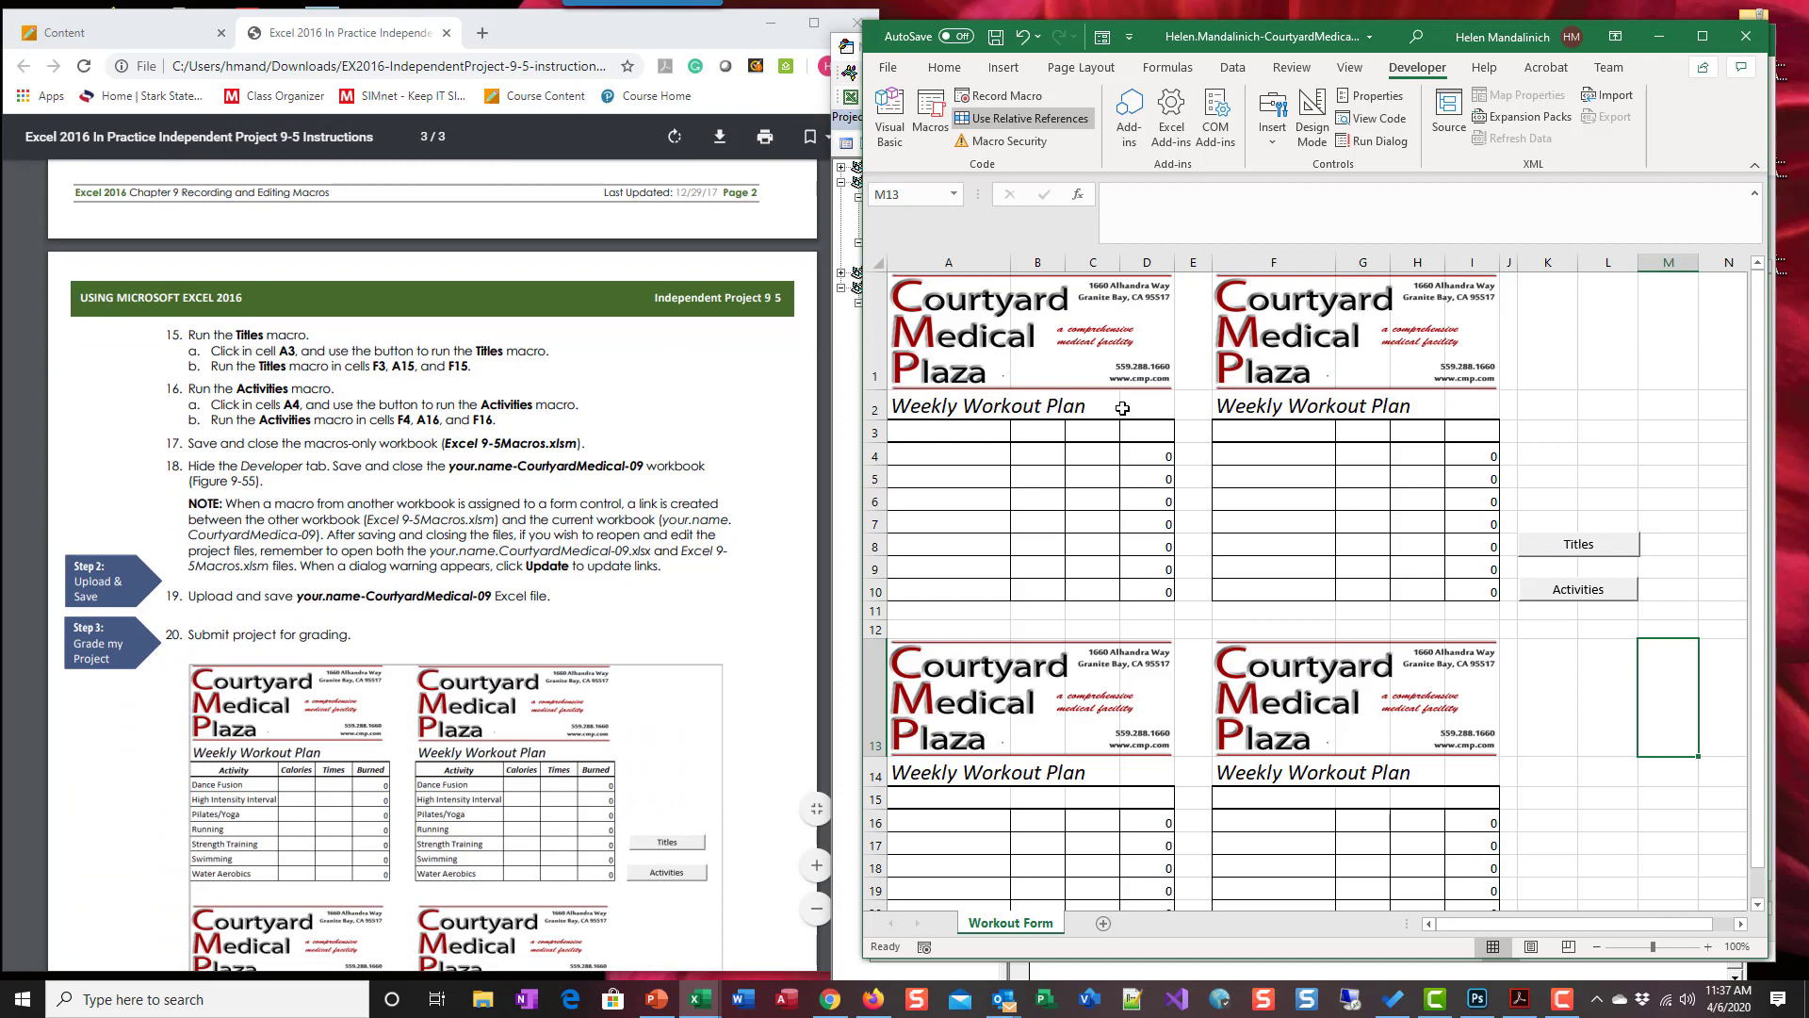
left_click(936, 432)
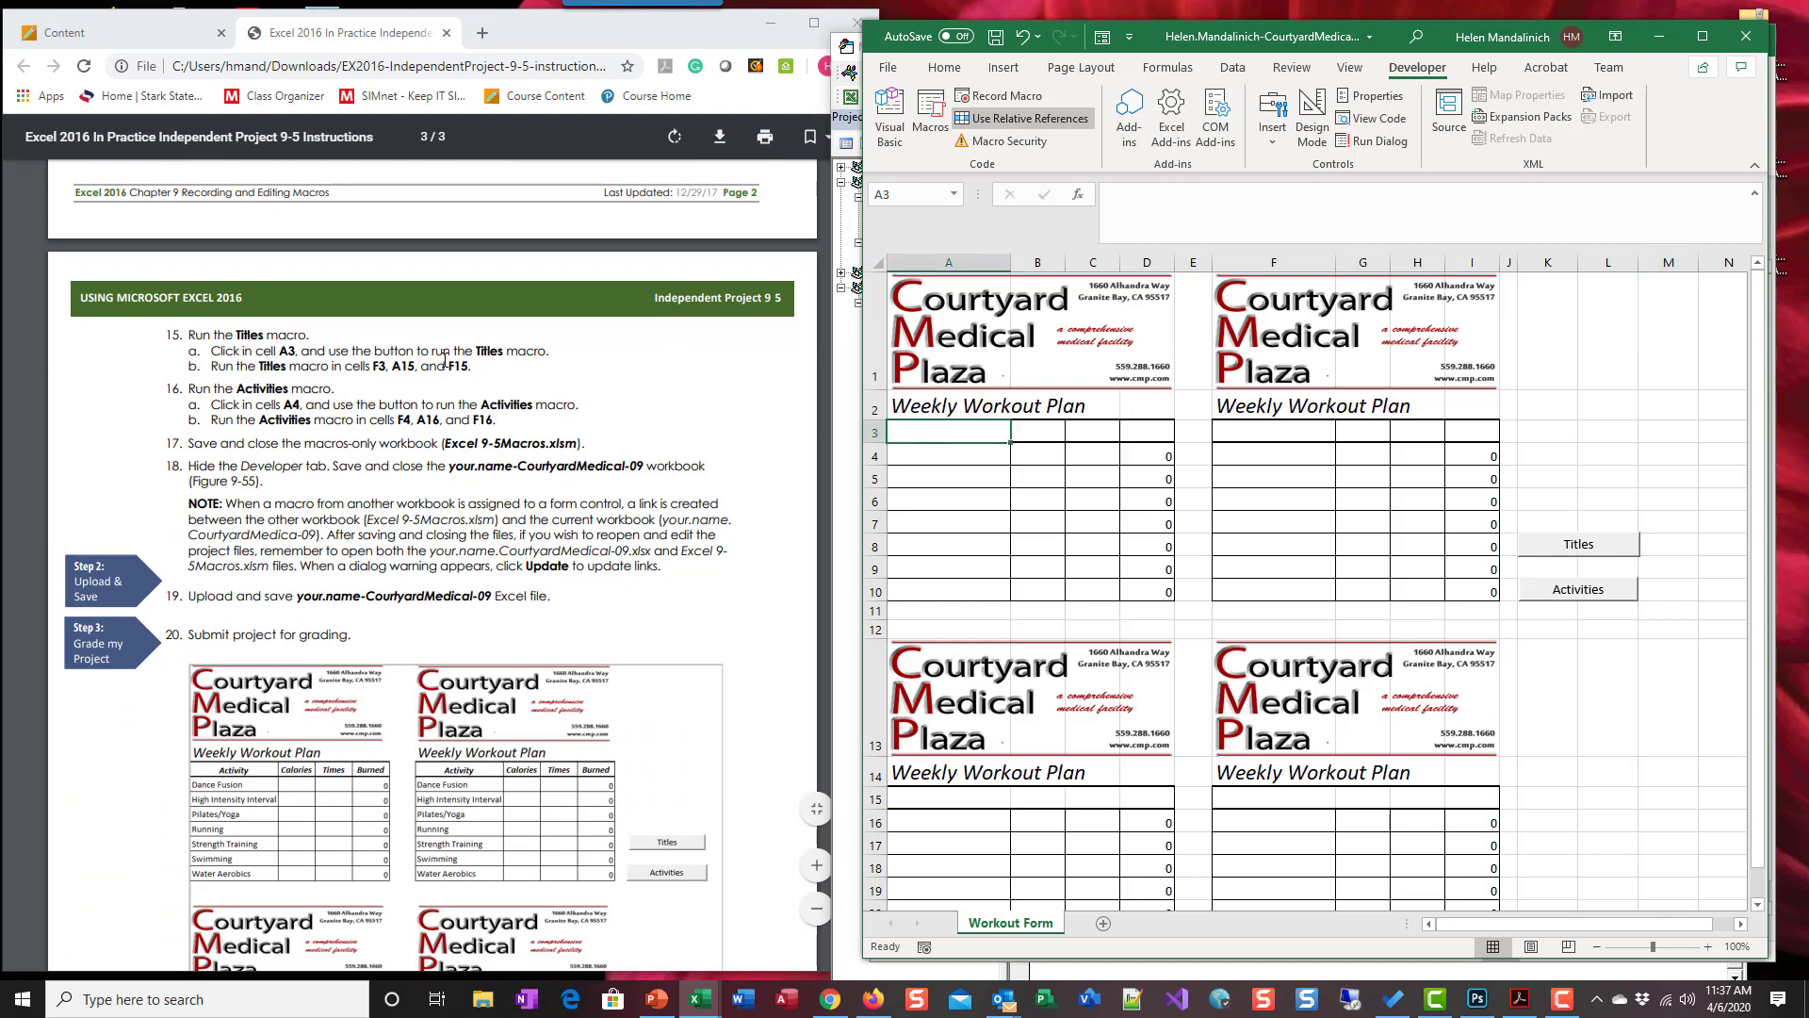
left_click(1591, 556)
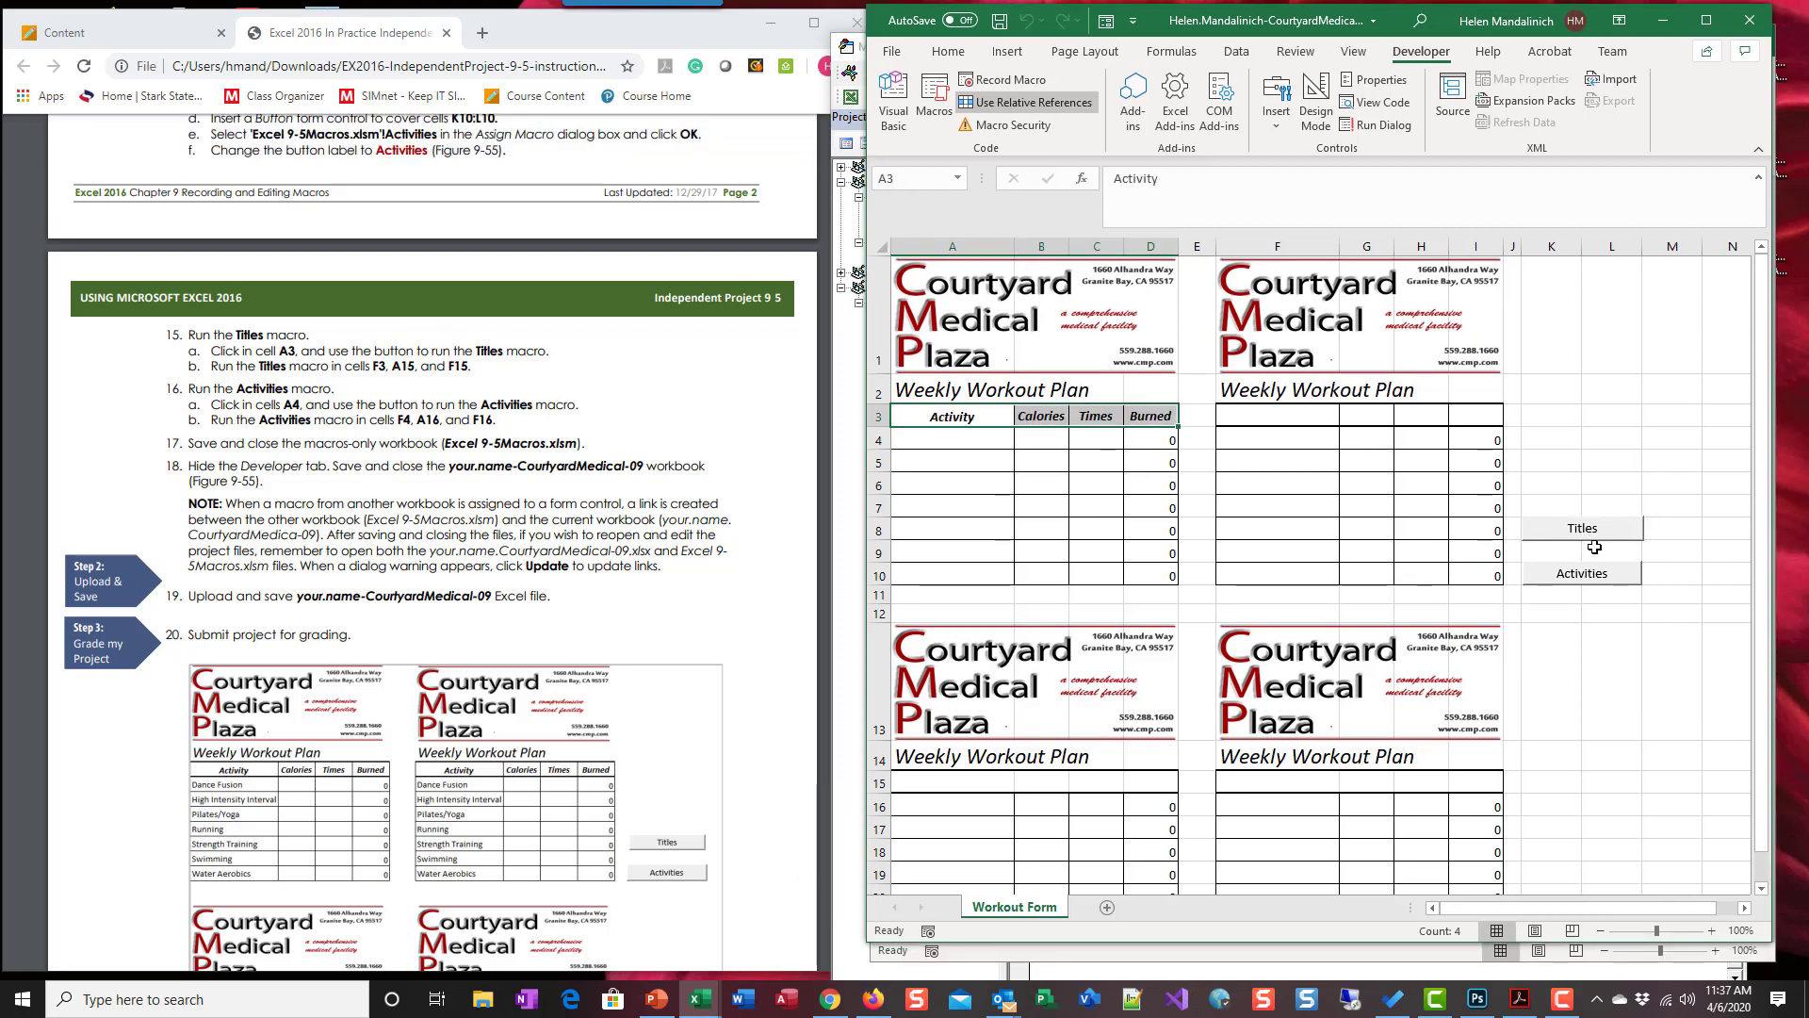
left_click(1289, 419)
left_click(1622, 531)
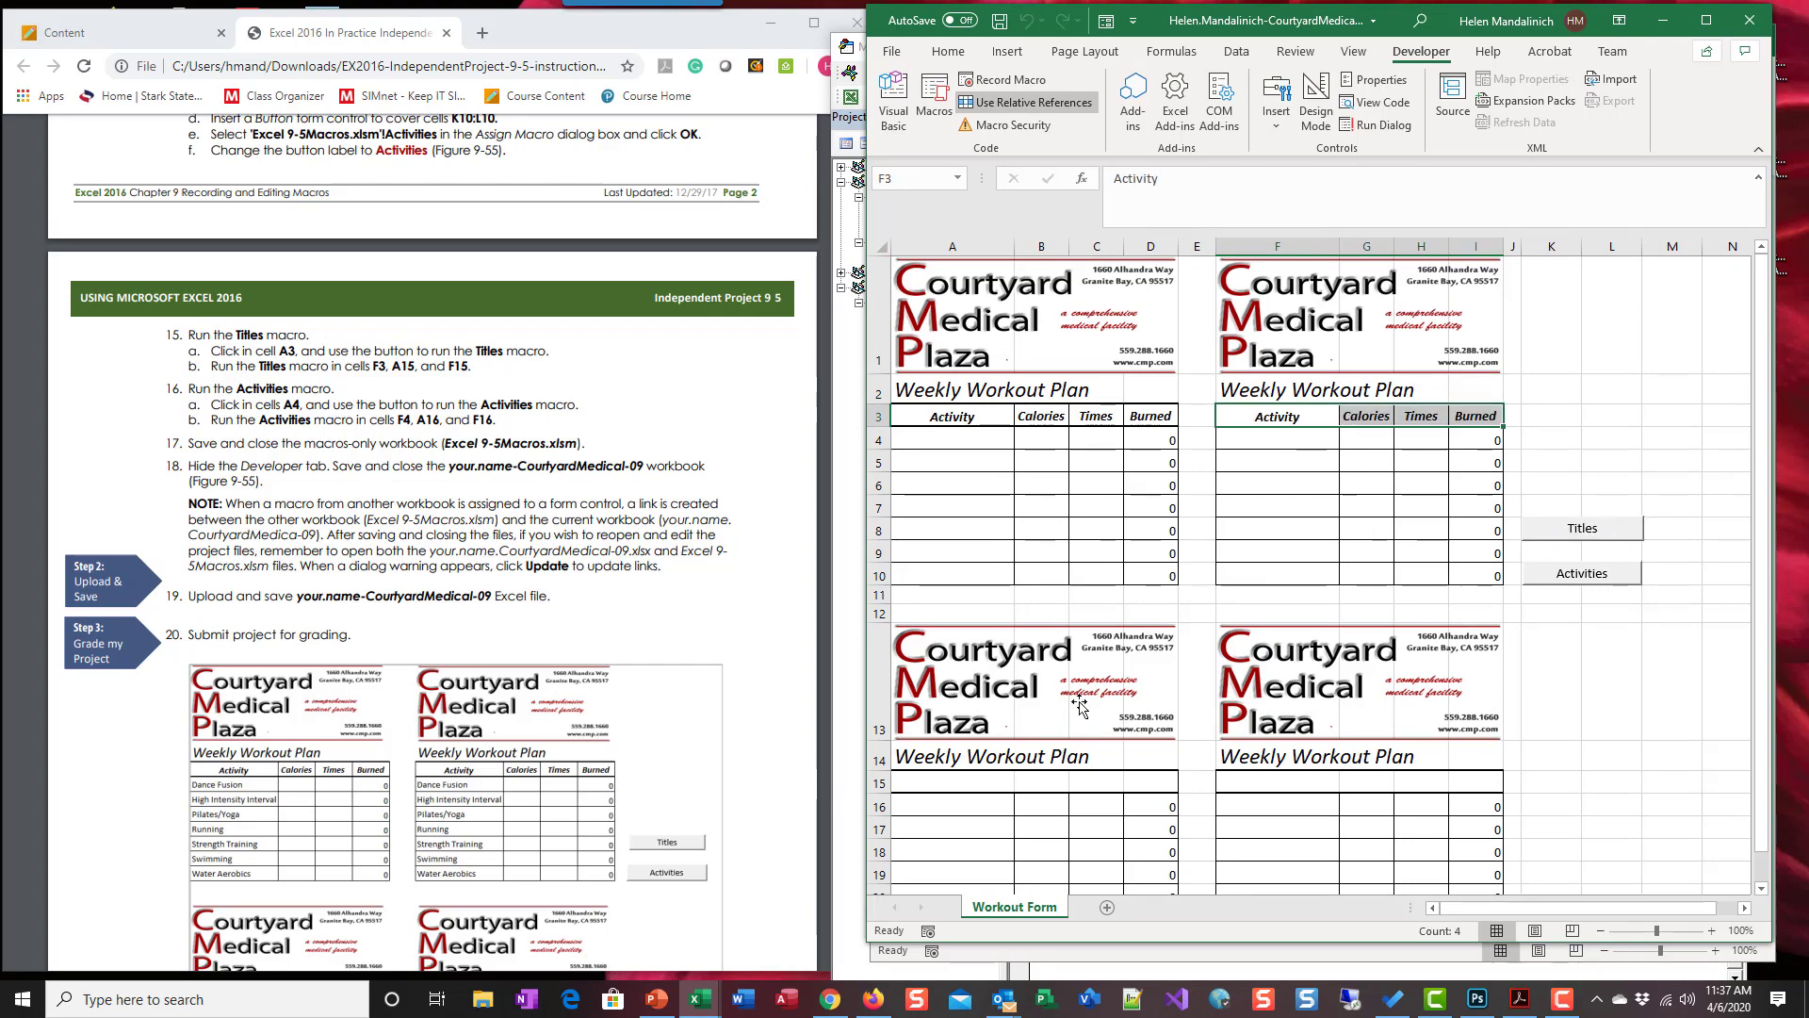
left_click(951, 786)
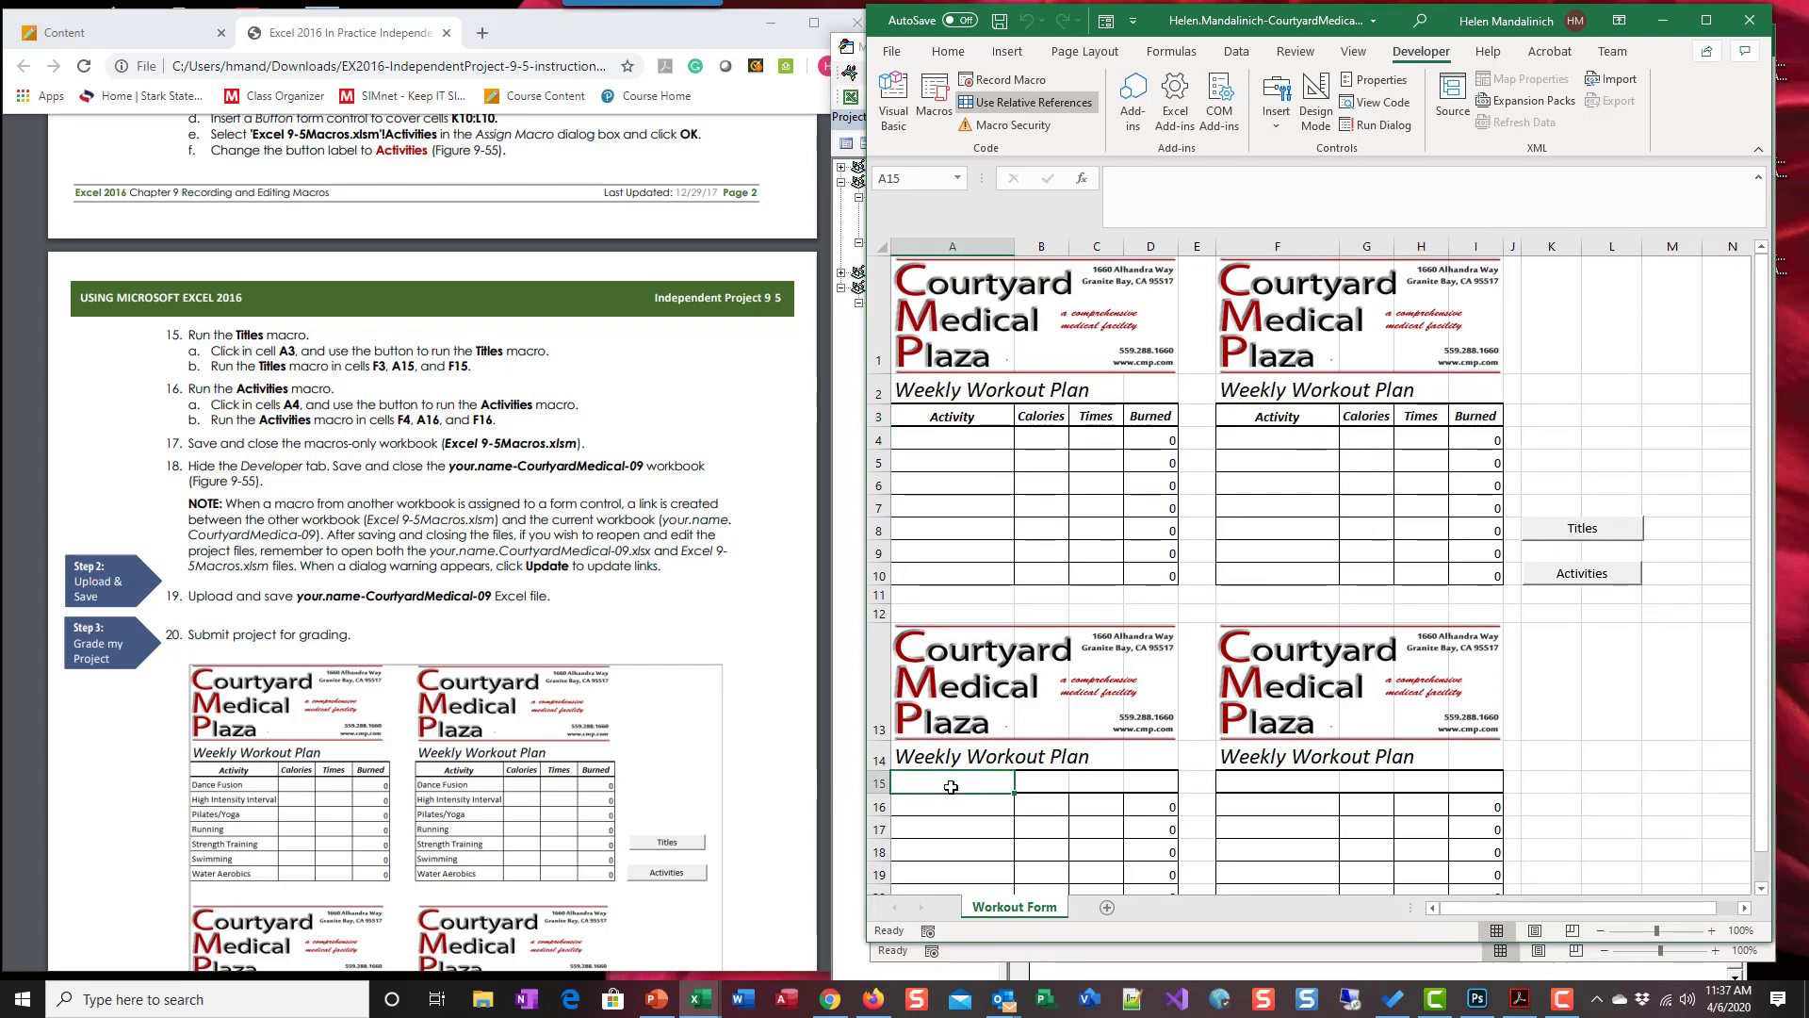
left_click(1539, 535)
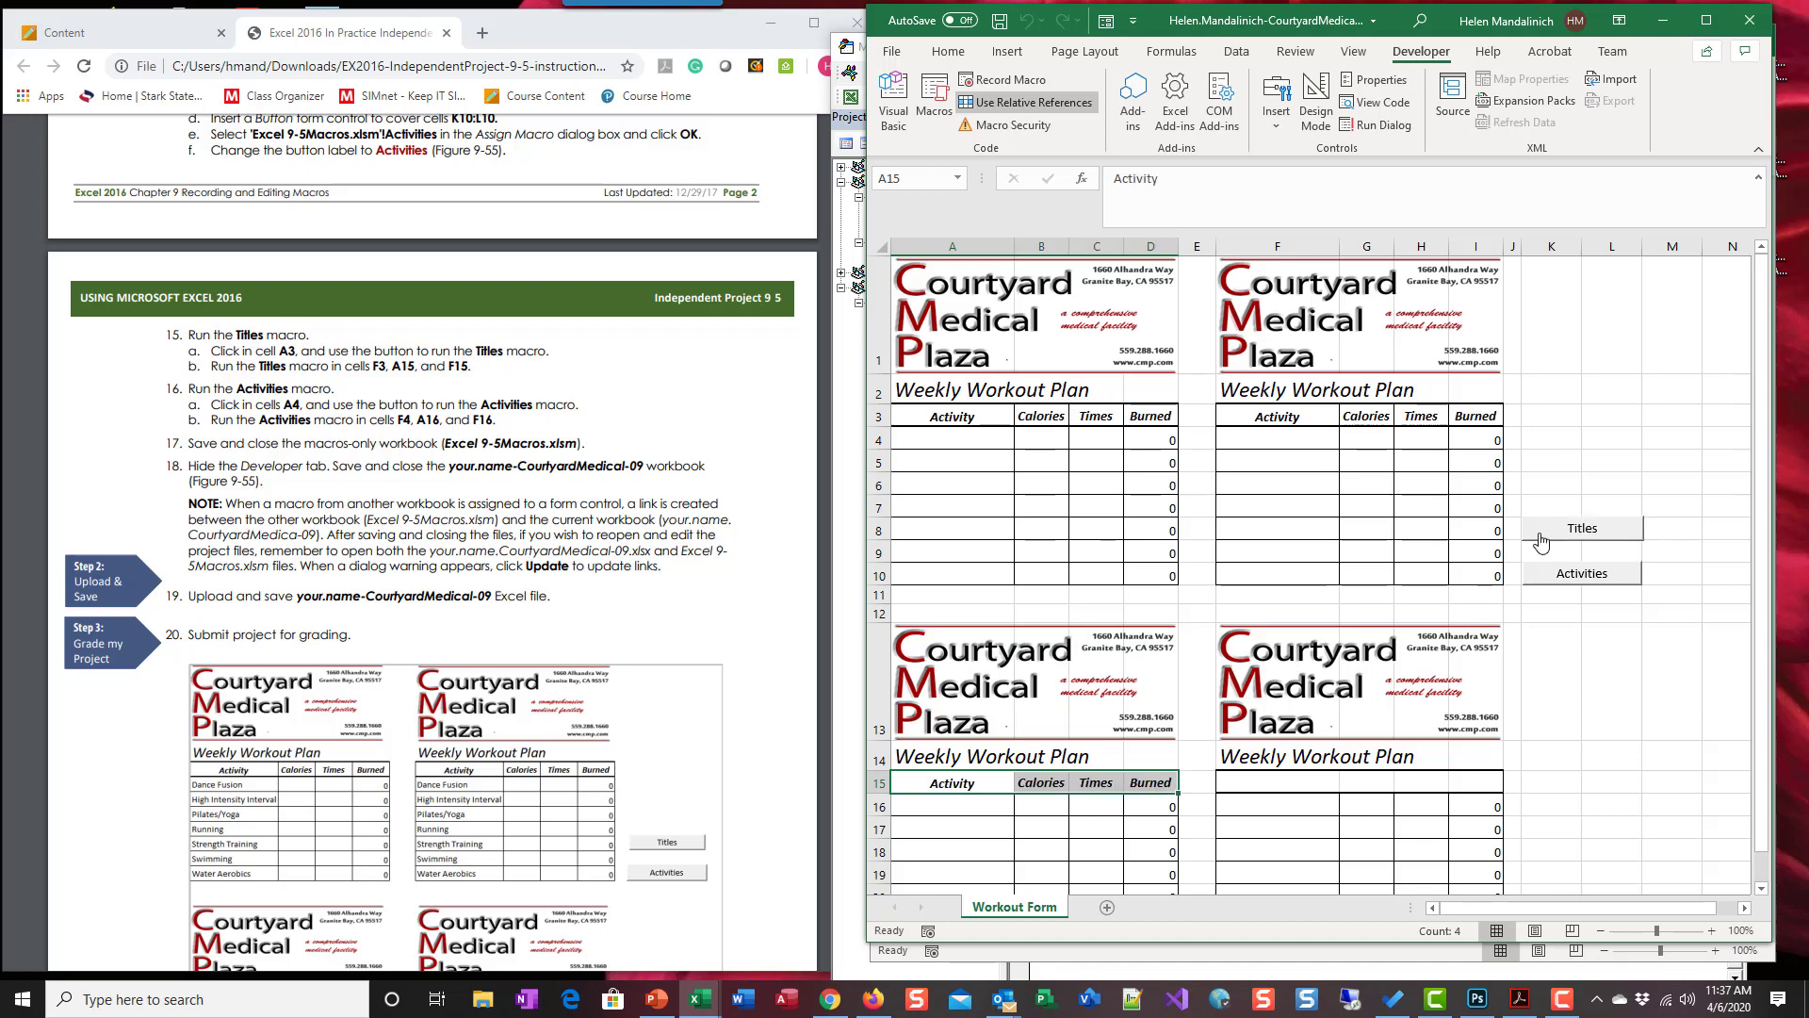
left_click(1260, 789)
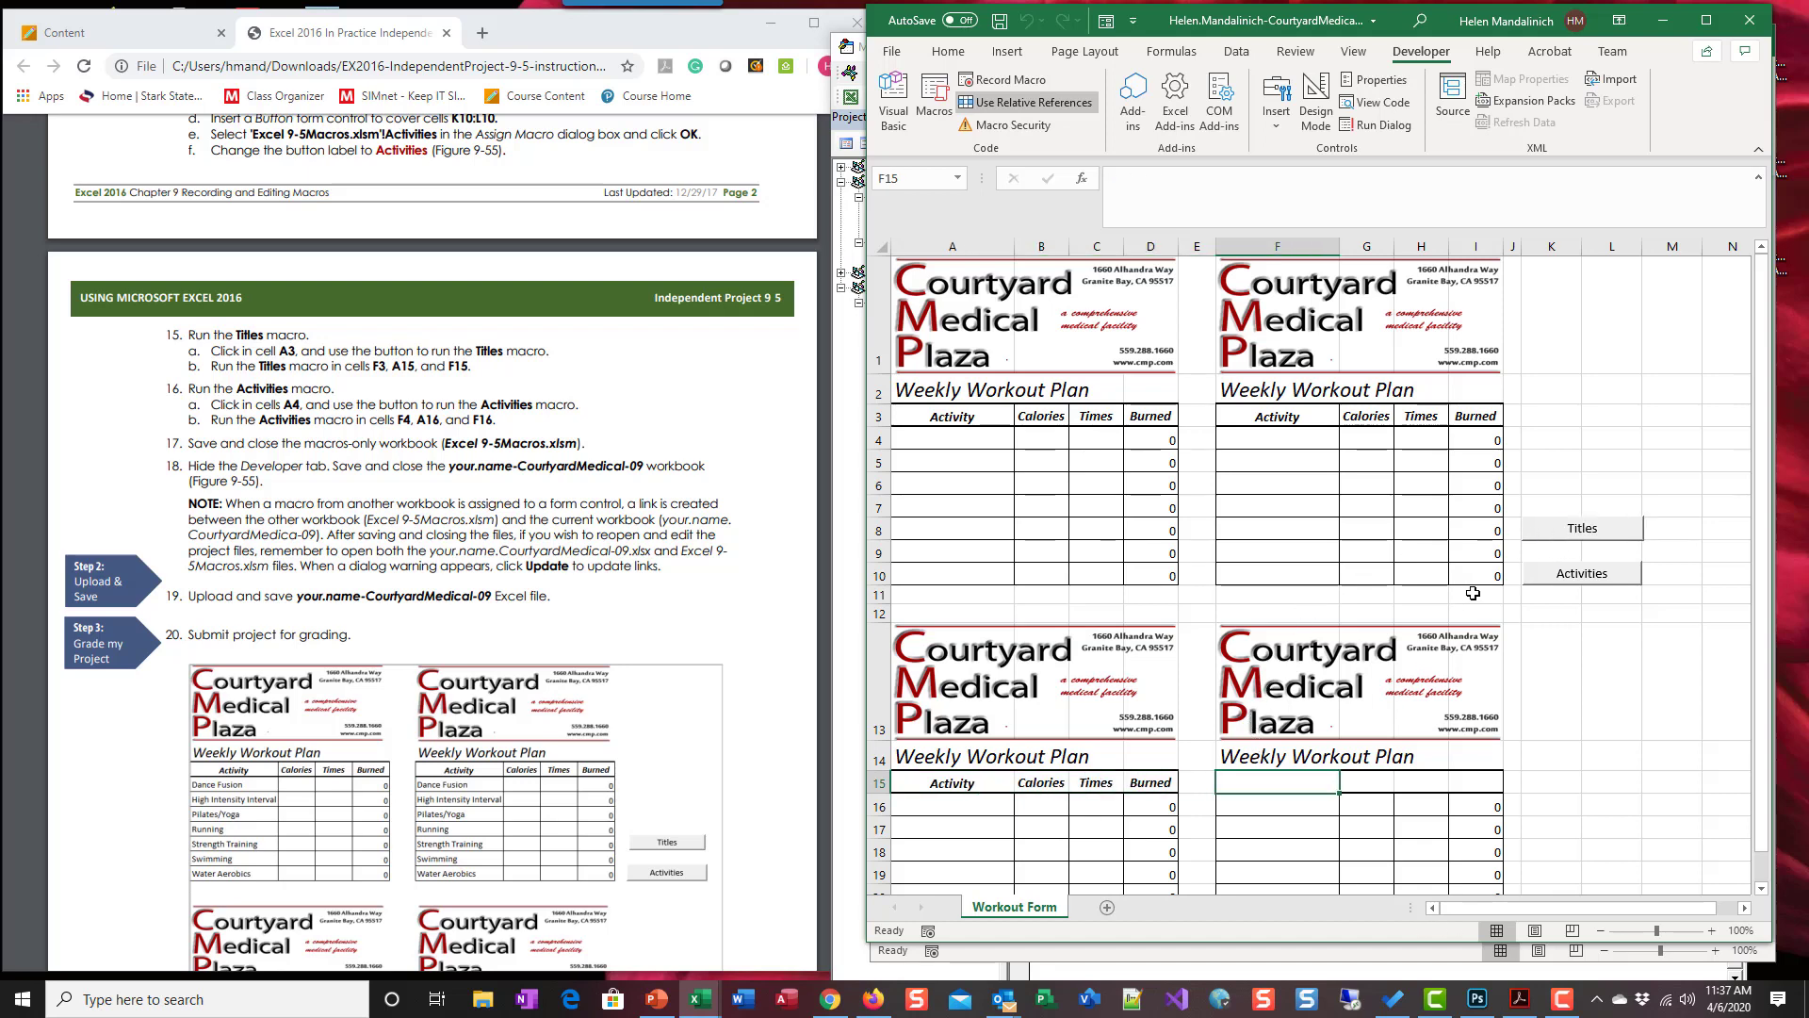
left_click(1582, 529)
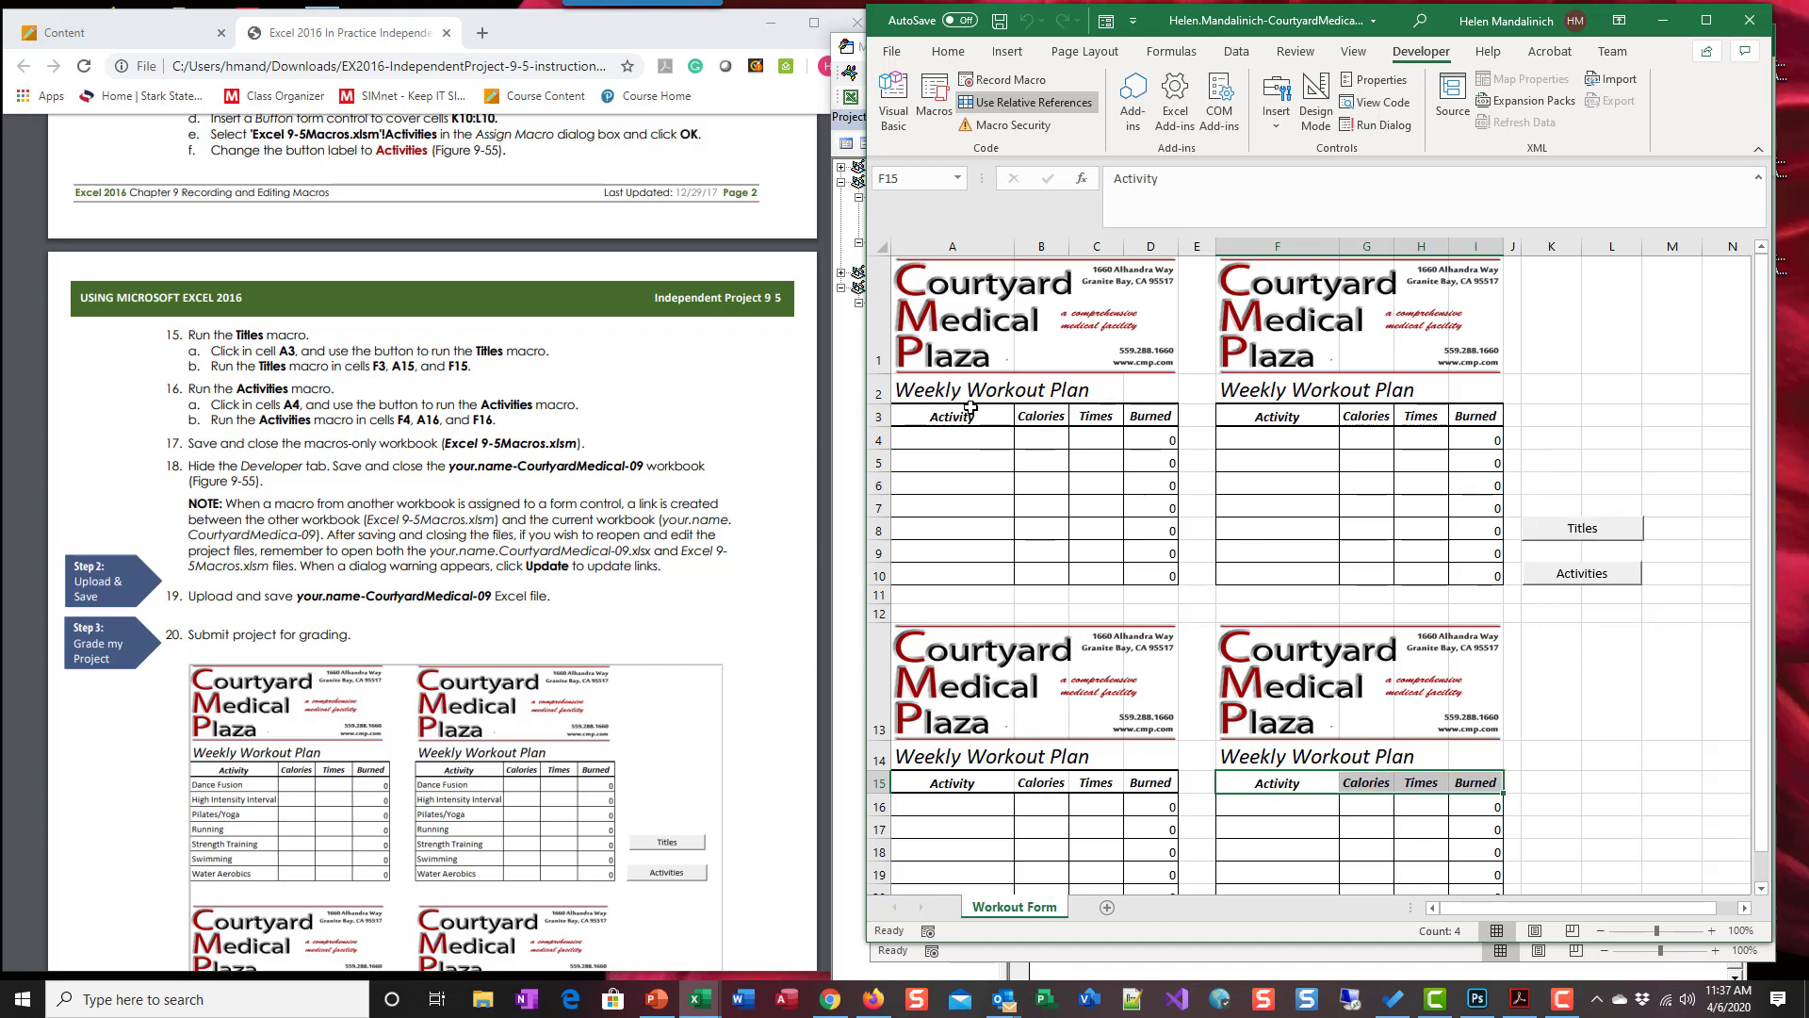
left_click(943, 441)
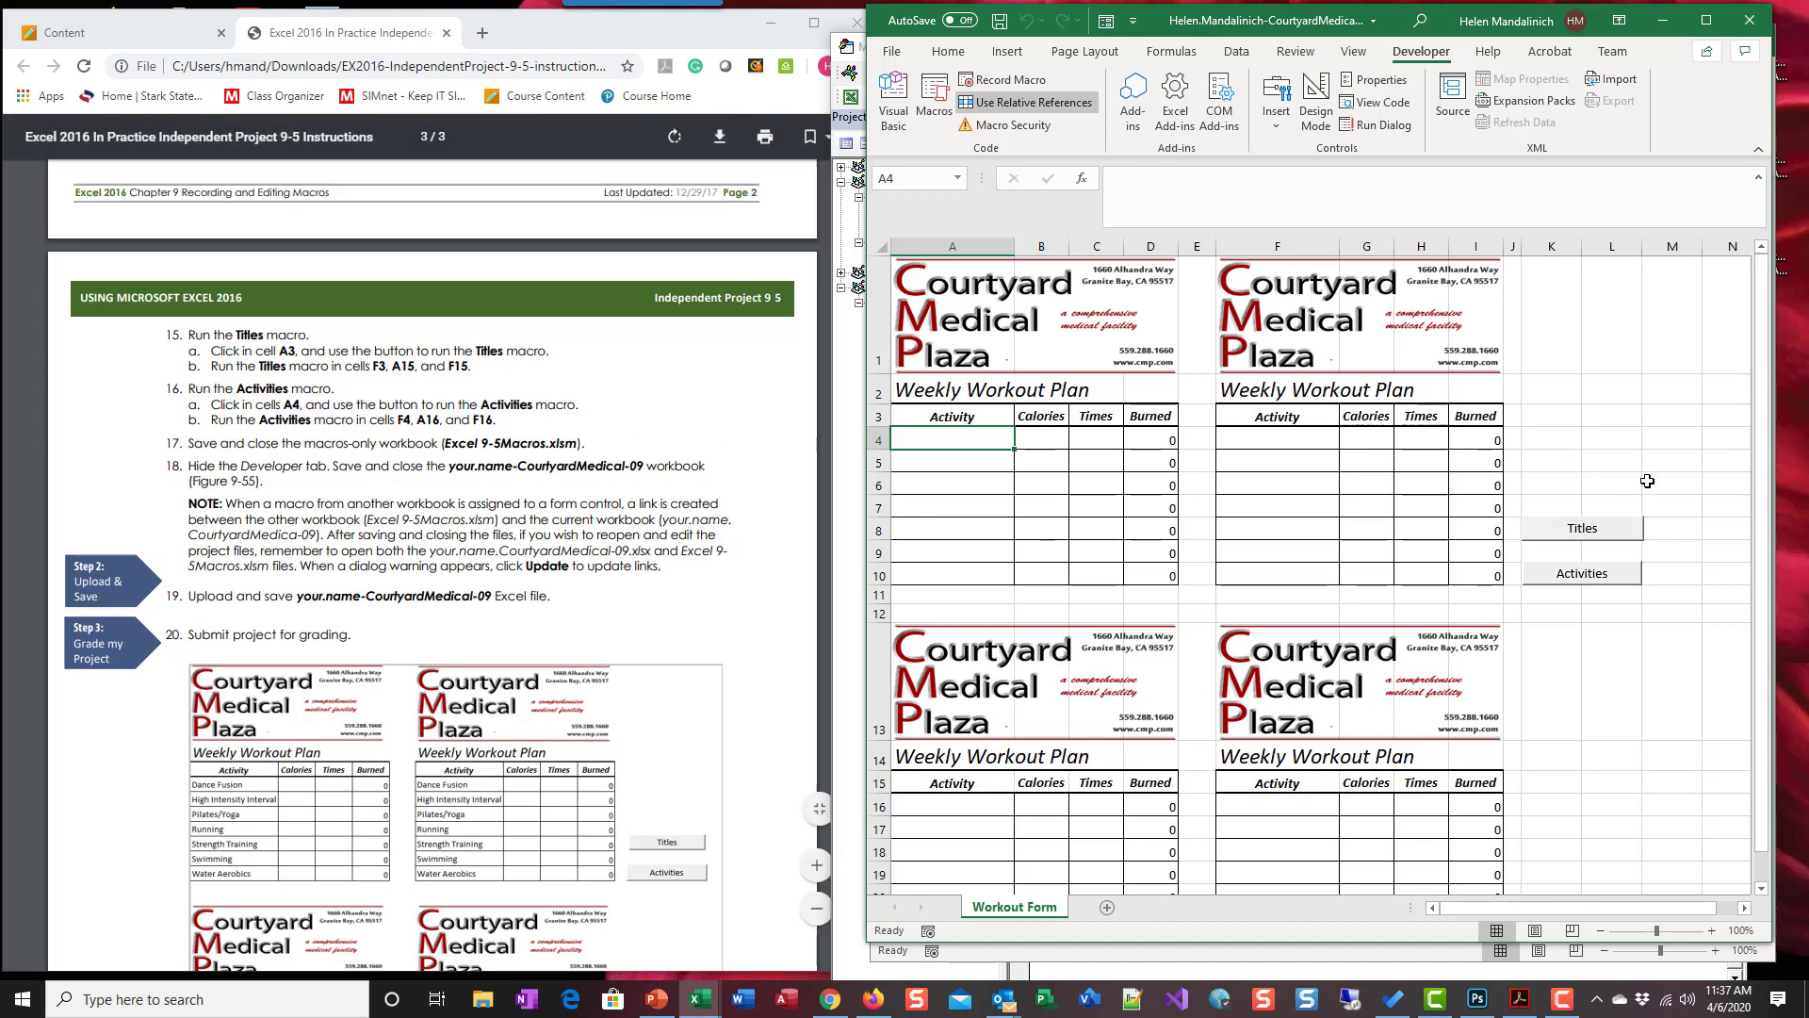
Step: Run the Activities button at A4, F4, A16 and F16 to list Dance Fusion through Water Aerobics
left_click(1592, 585)
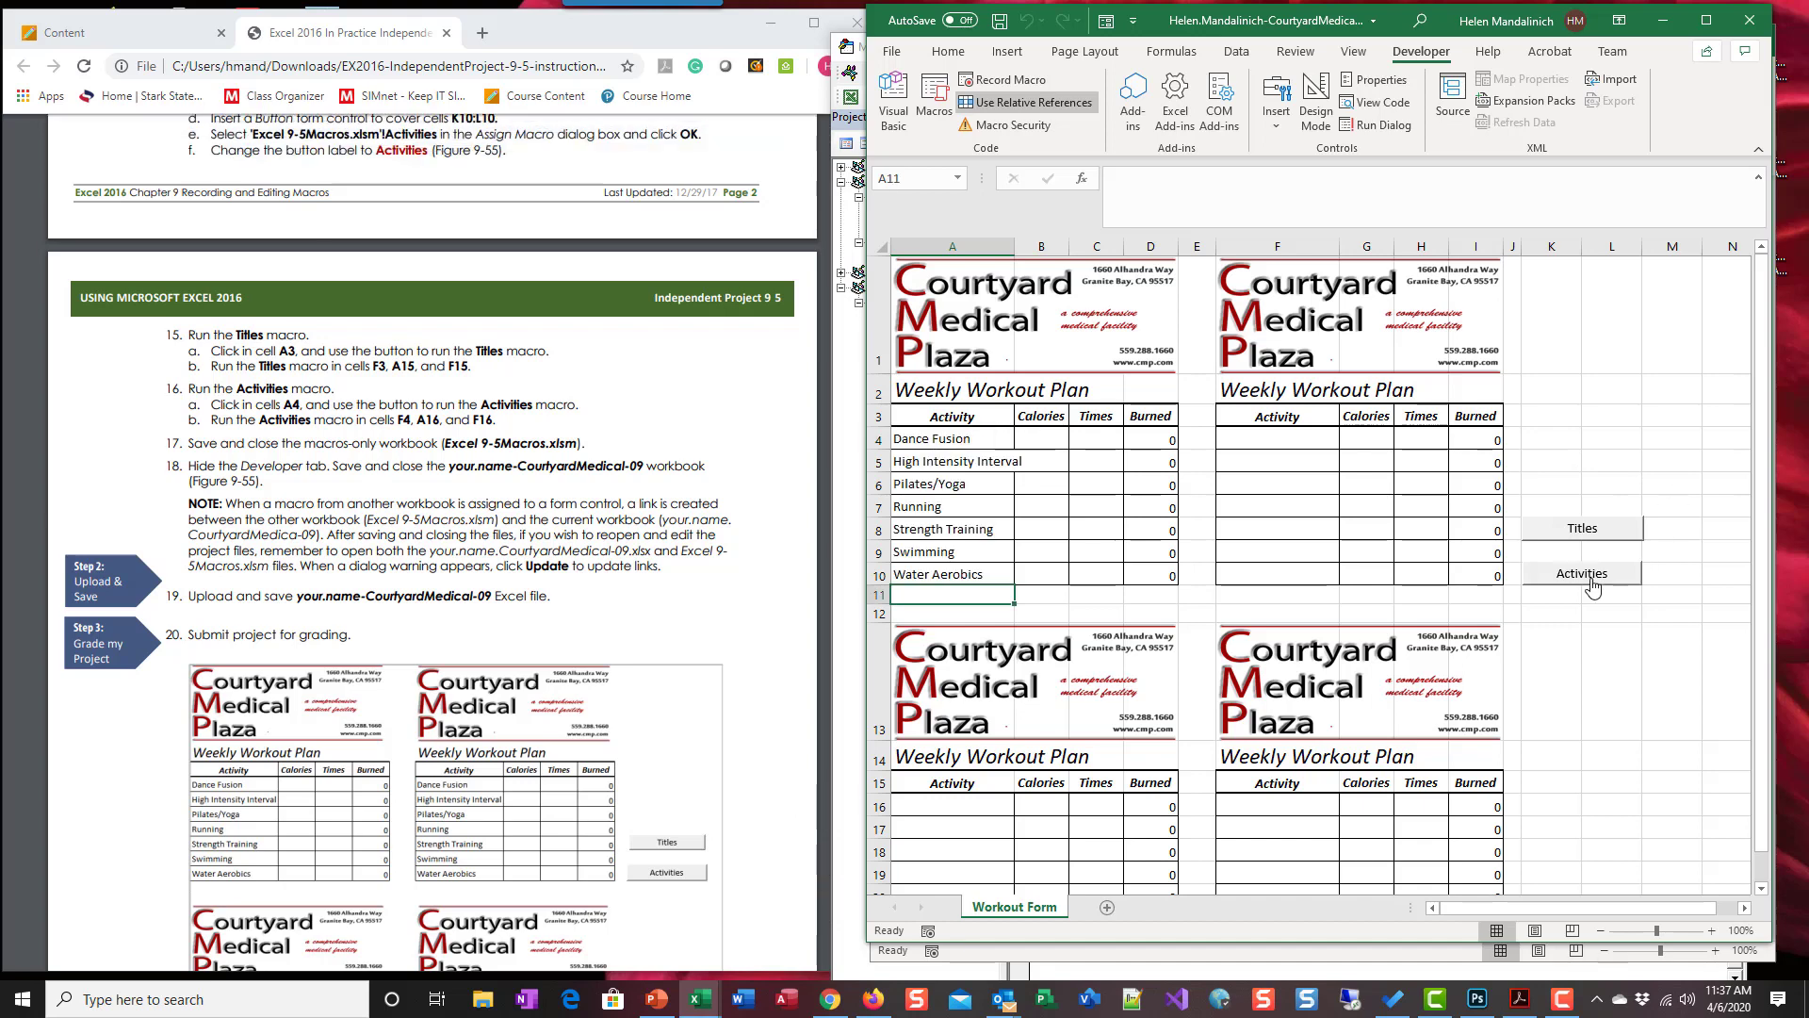
left_click(1295, 439)
left_click(1583, 573)
scroll(1128, 561, "down", 3)
left_click(958, 500)
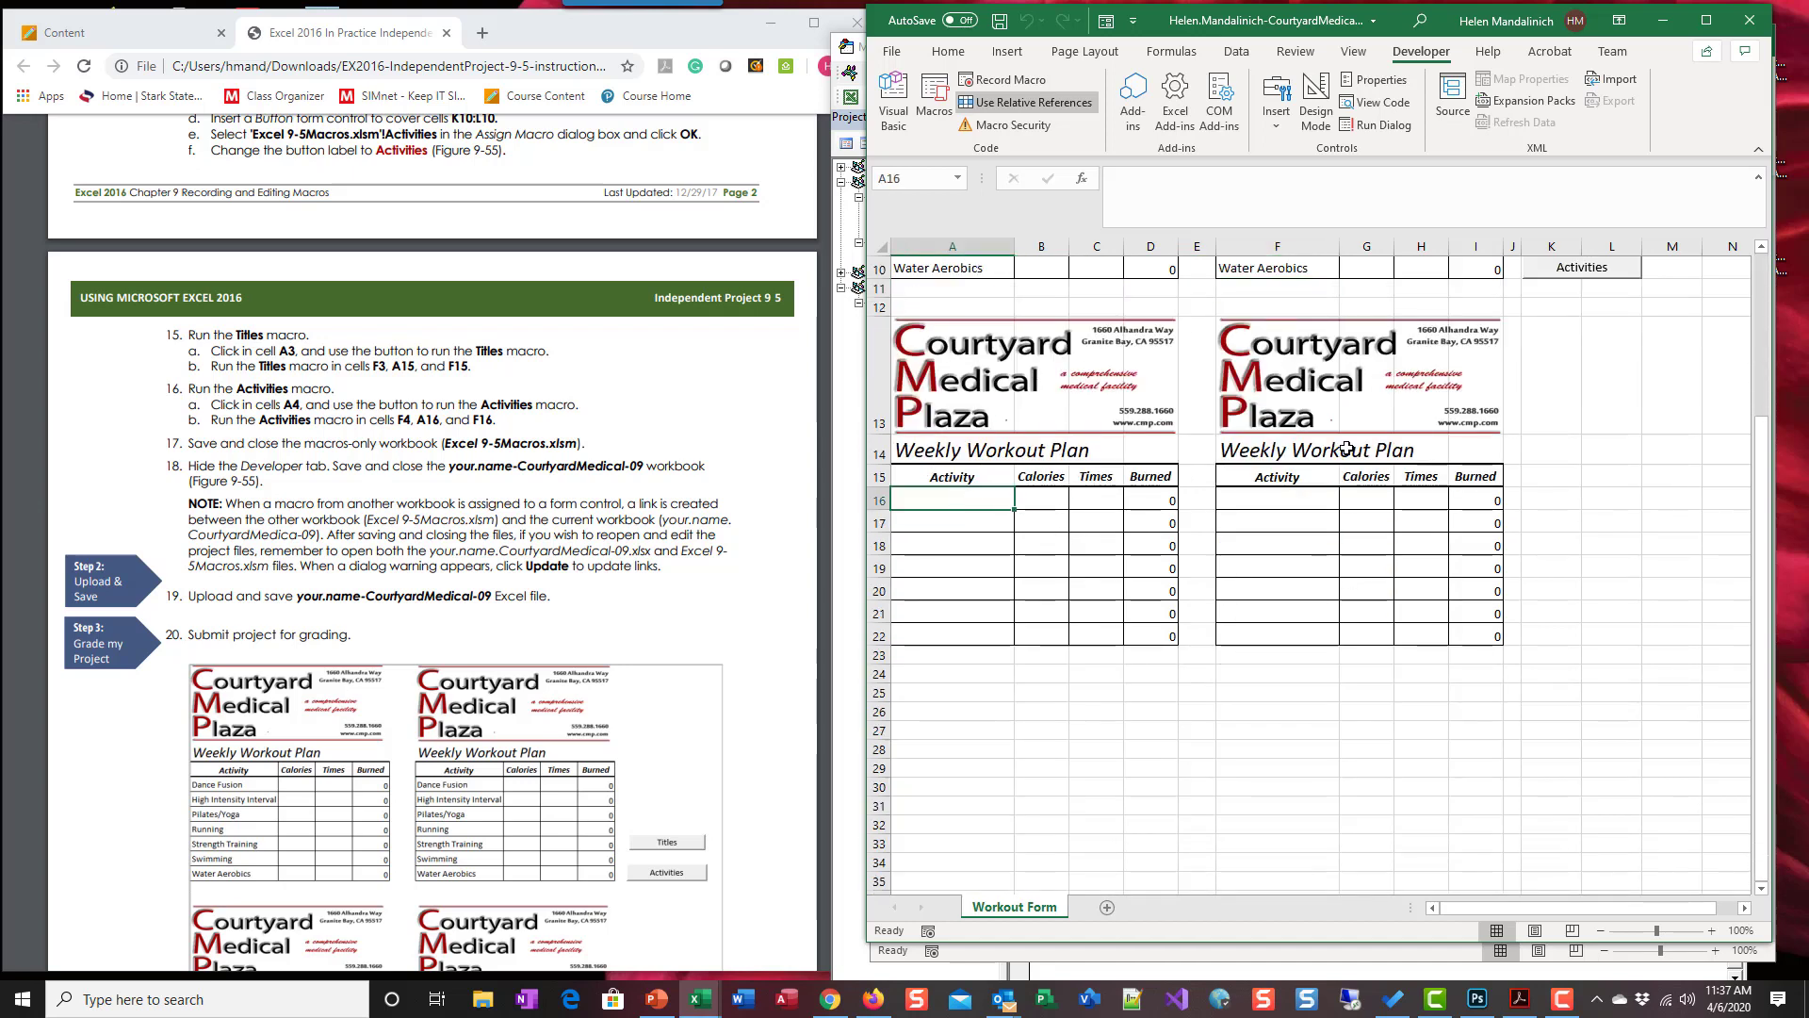
left_click(1582, 267)
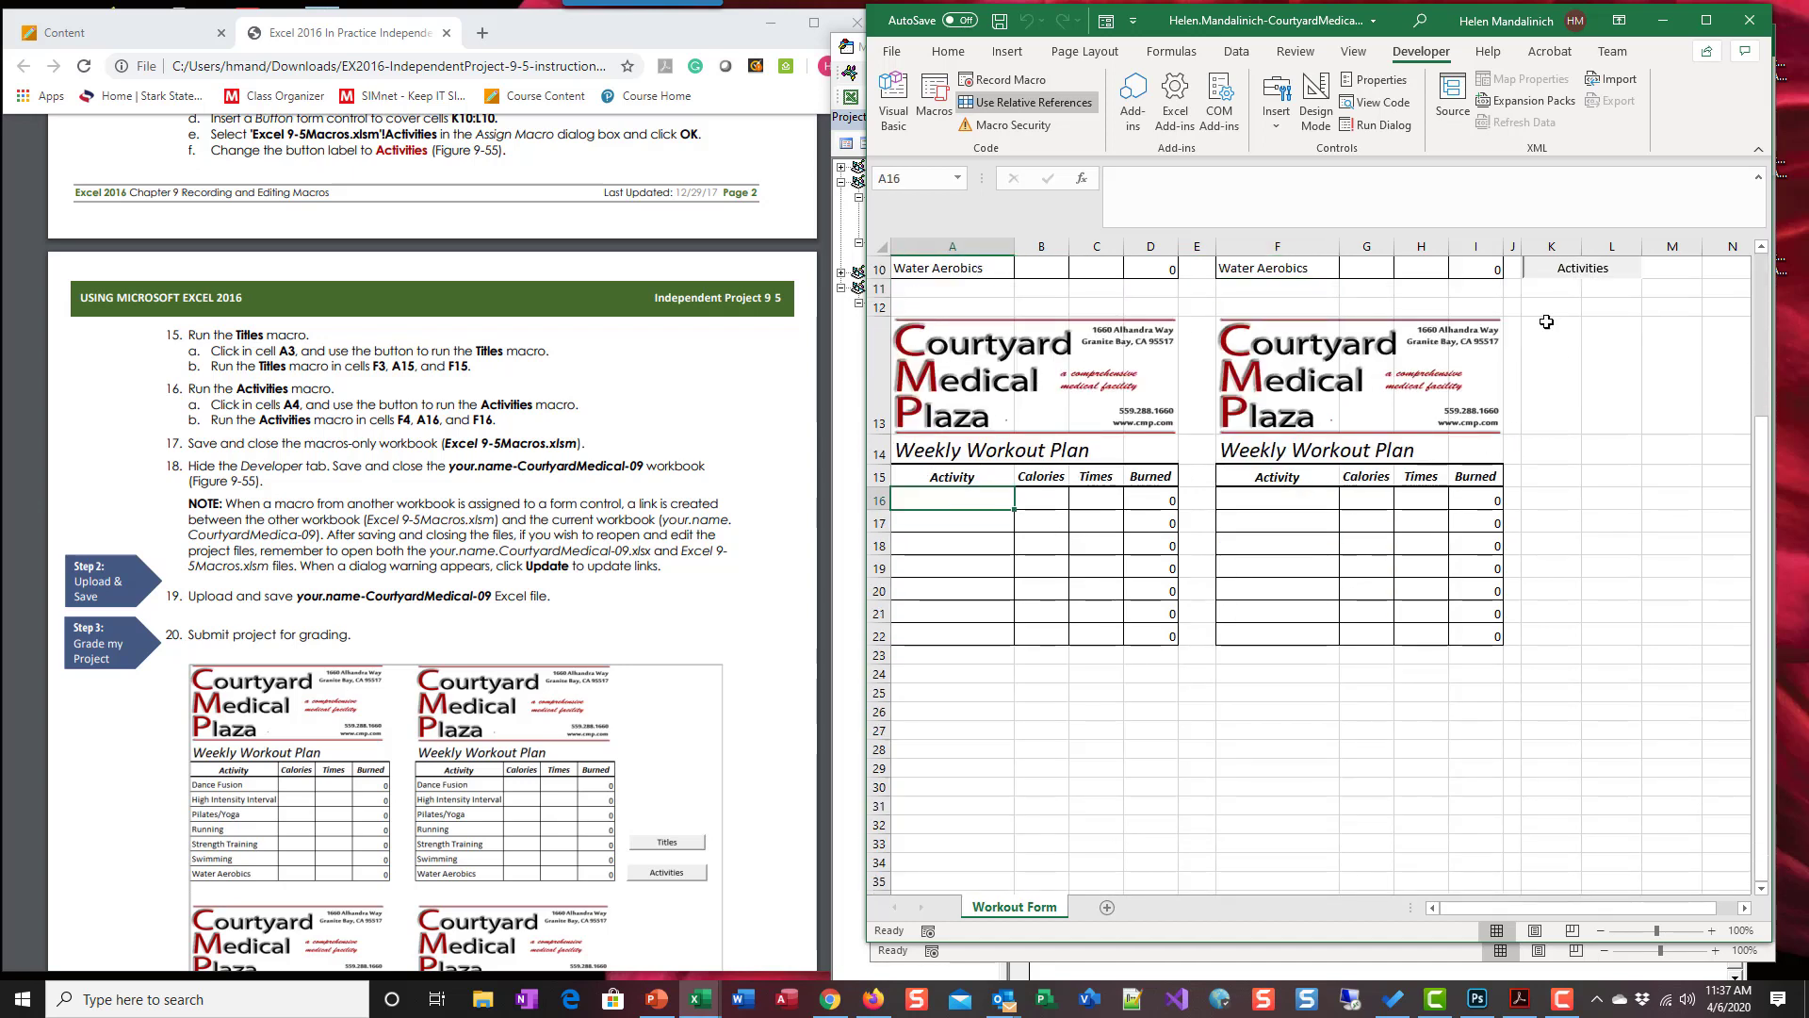
left_click(1290, 501)
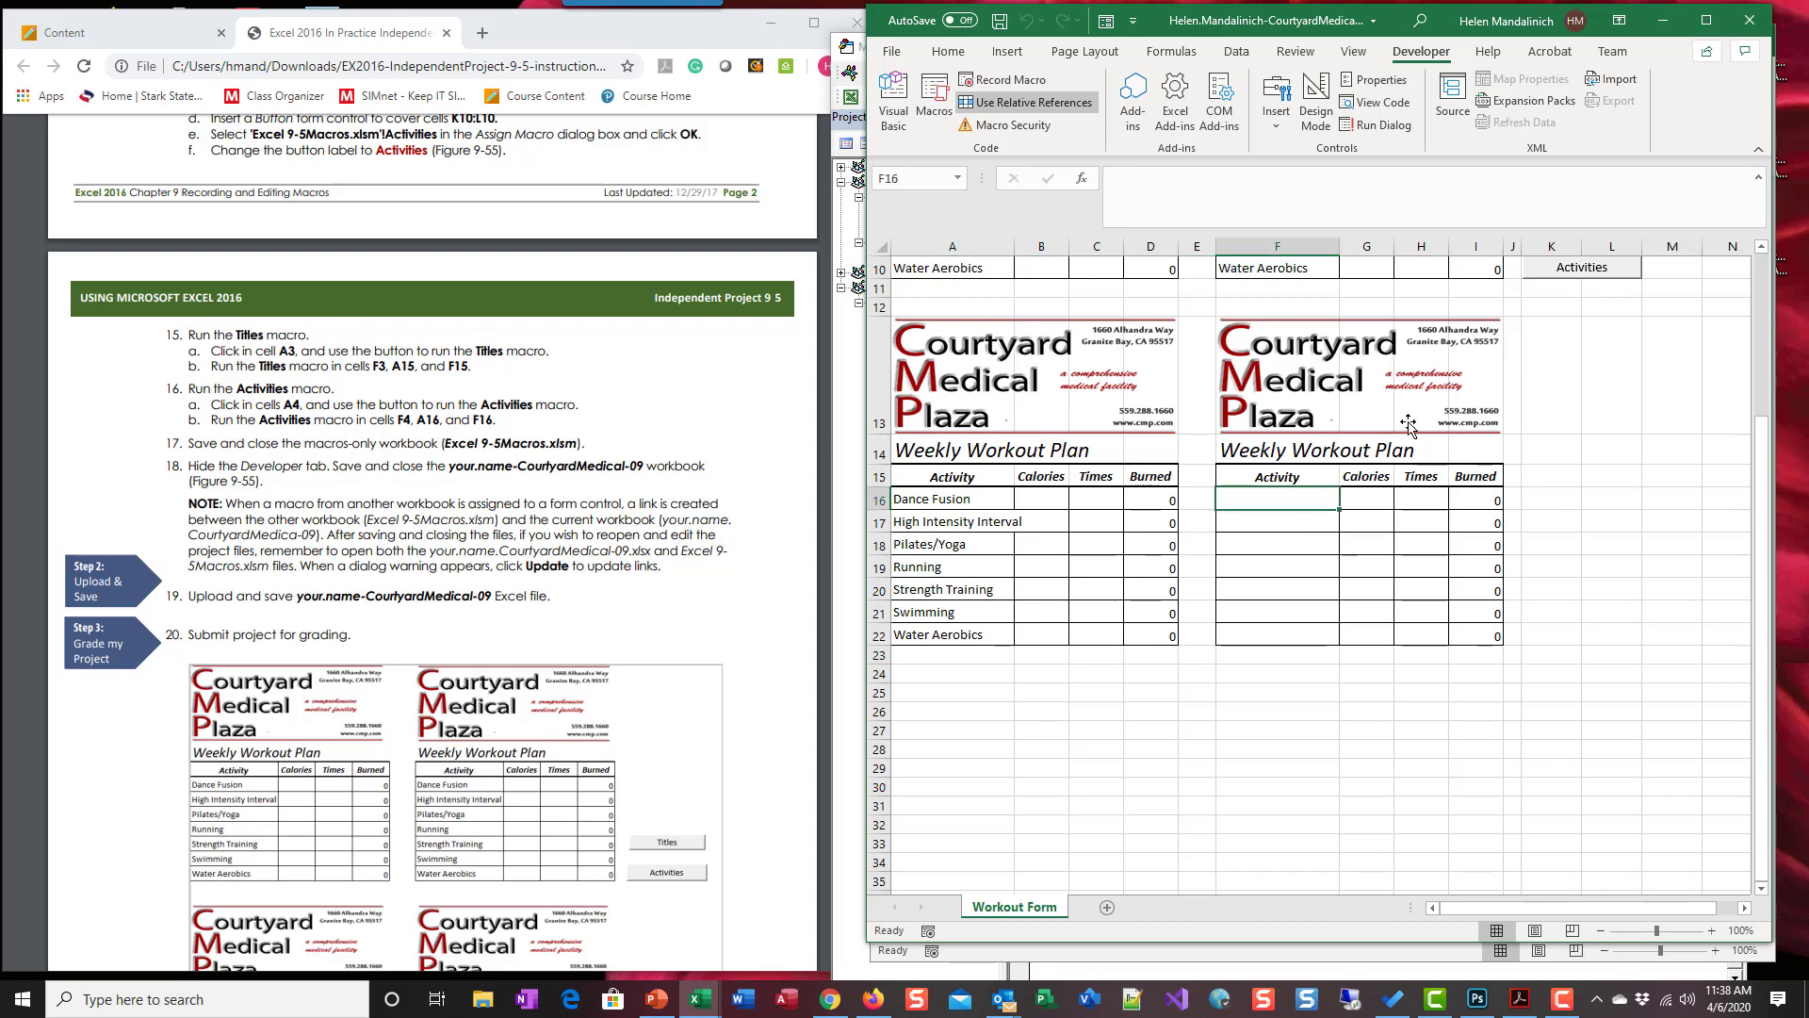
left_click(1592, 268)
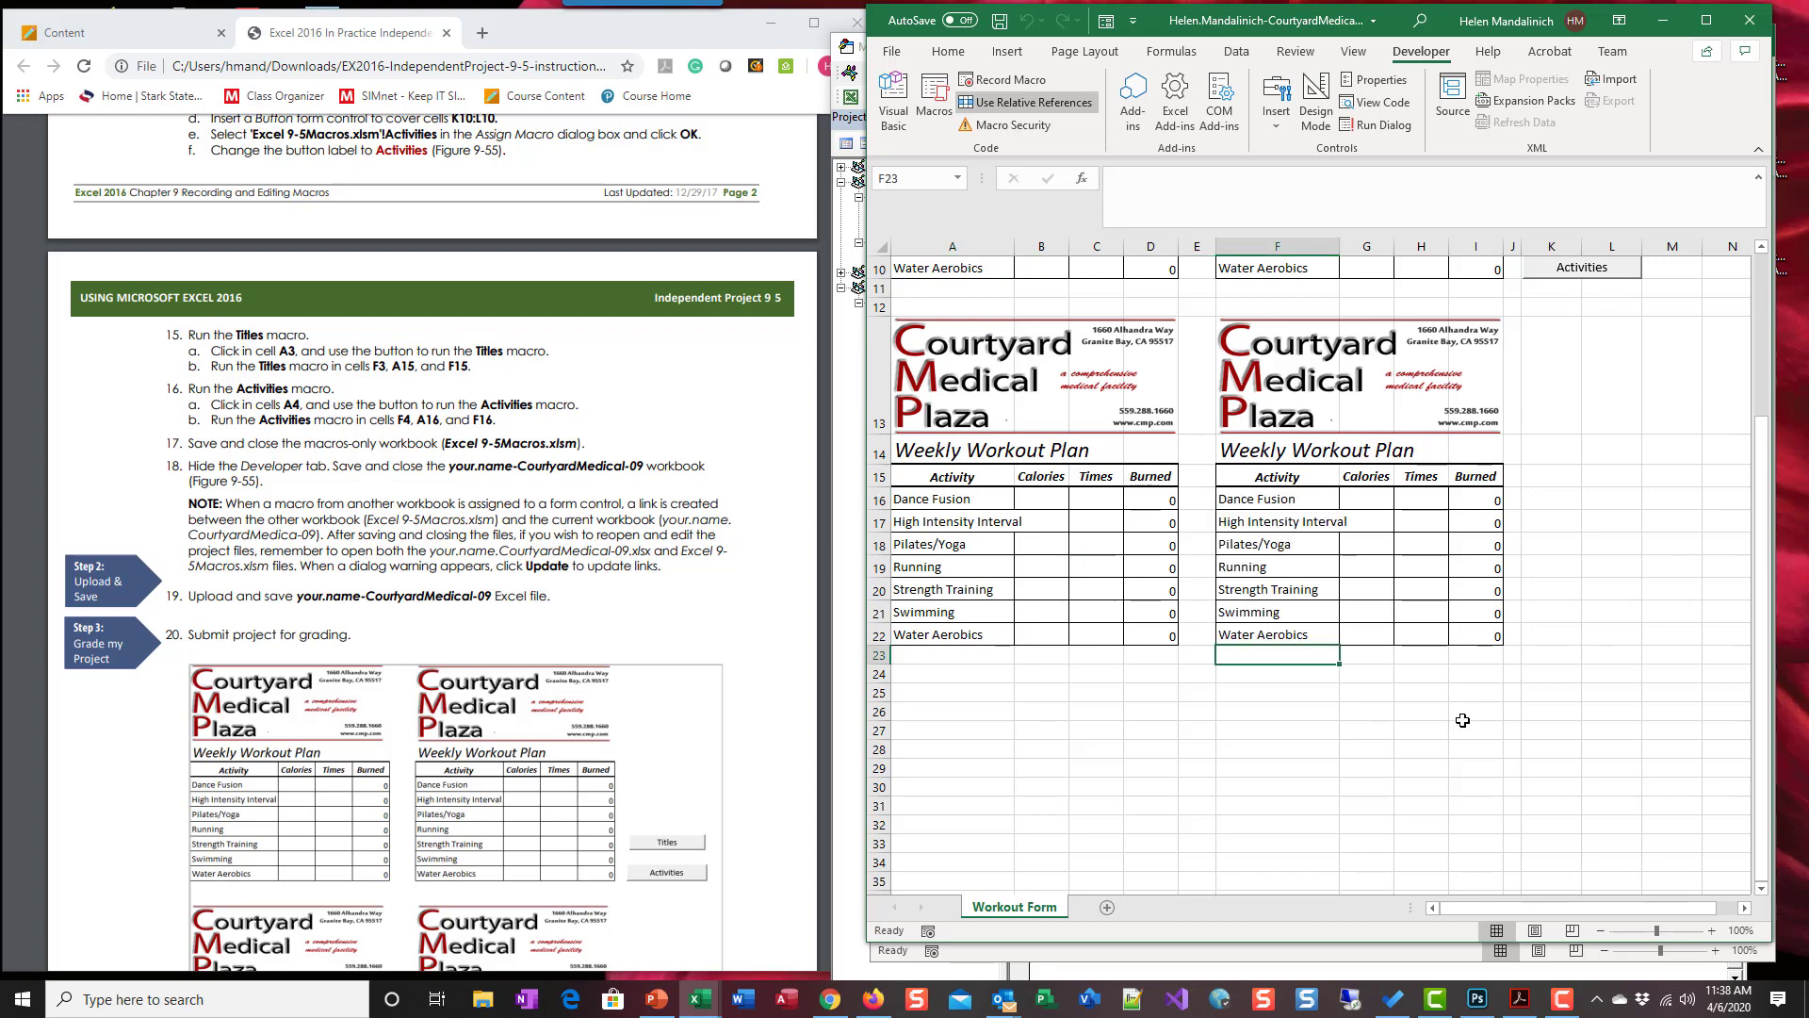
Step: Widen columns A and F (F to 19.57) so names like High Intensity Interval fit
scroll(1462, 711, "up", 3)
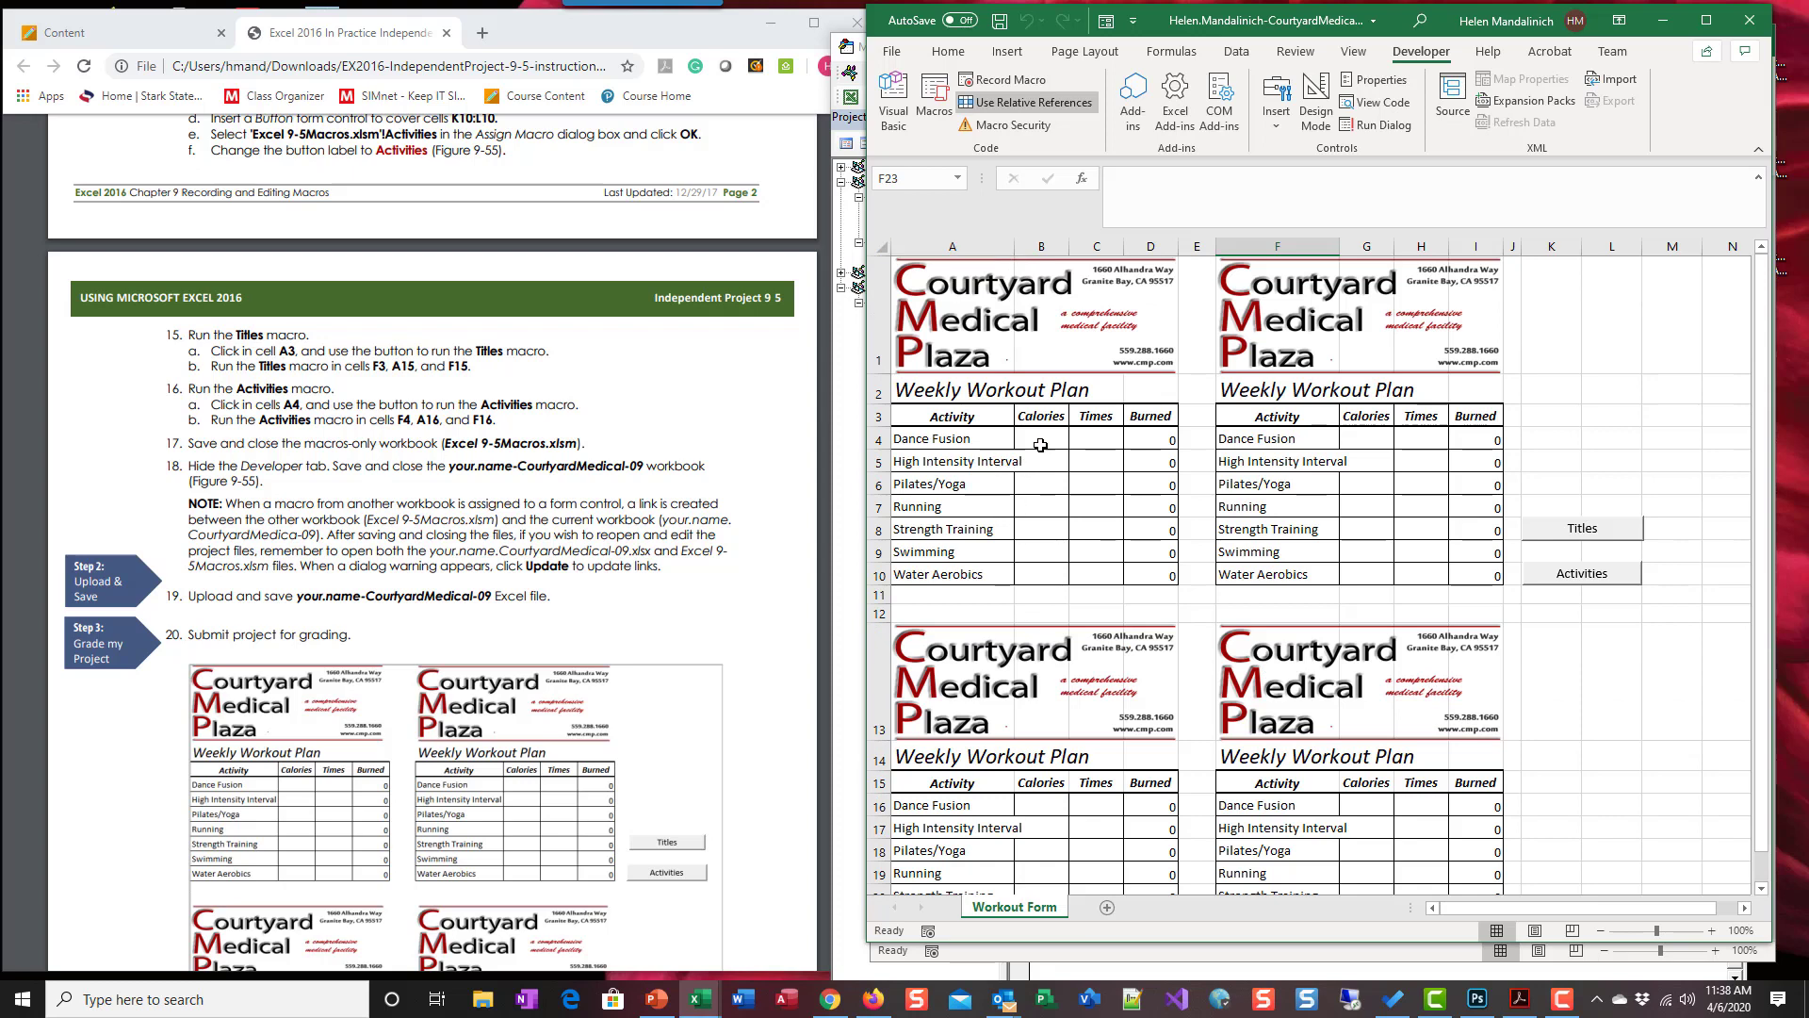
left_click_drag(1016, 248, 1034, 251)
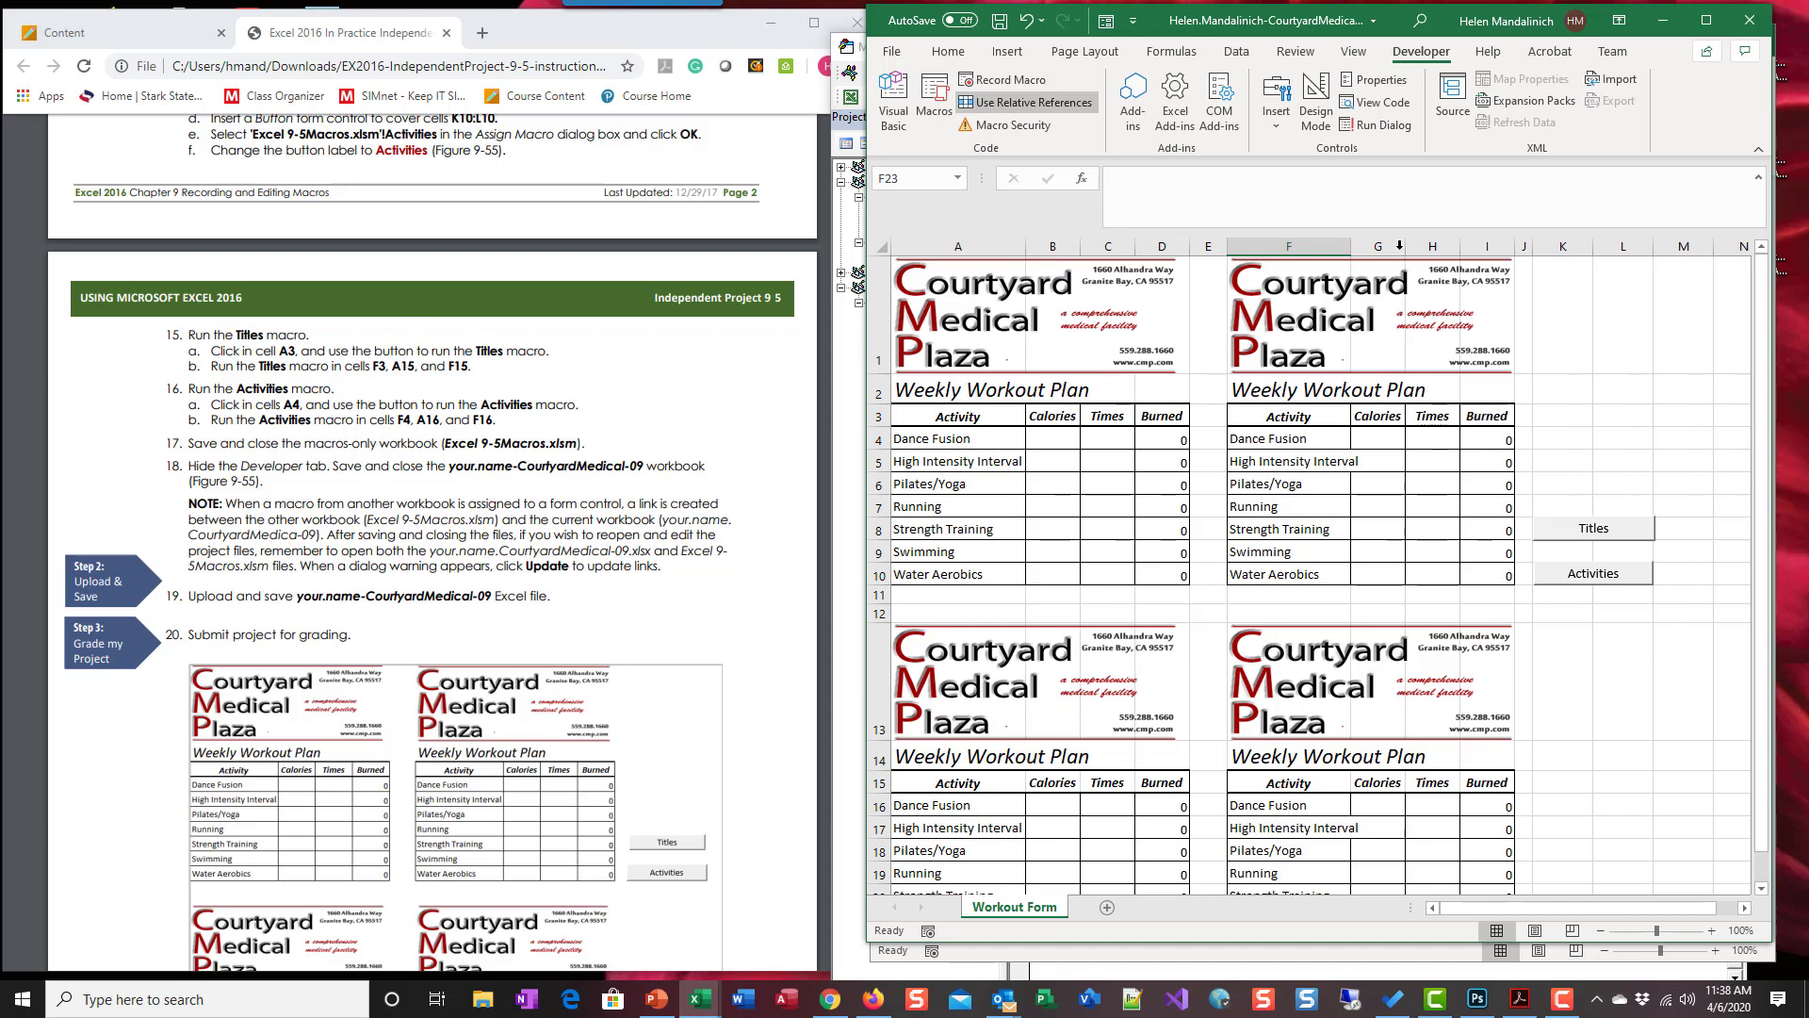
left_click_drag(1353, 247, 1363, 247)
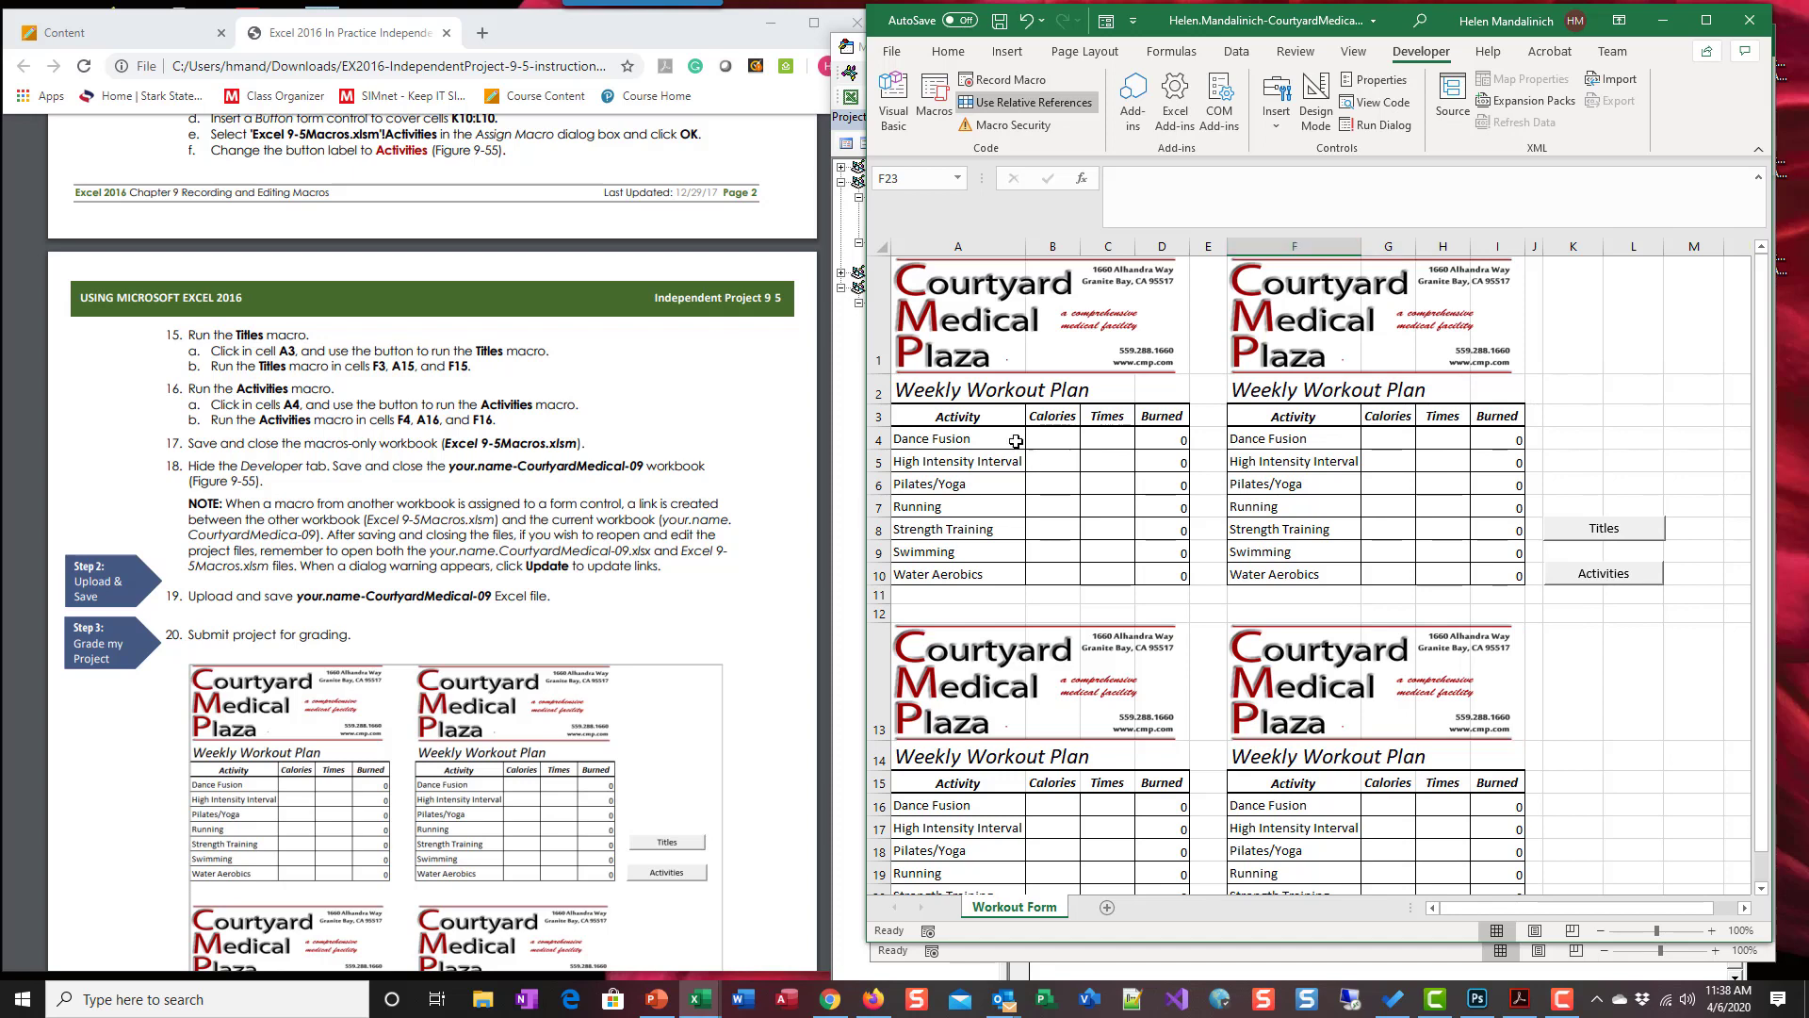
scroll(422, 426, "down", 1)
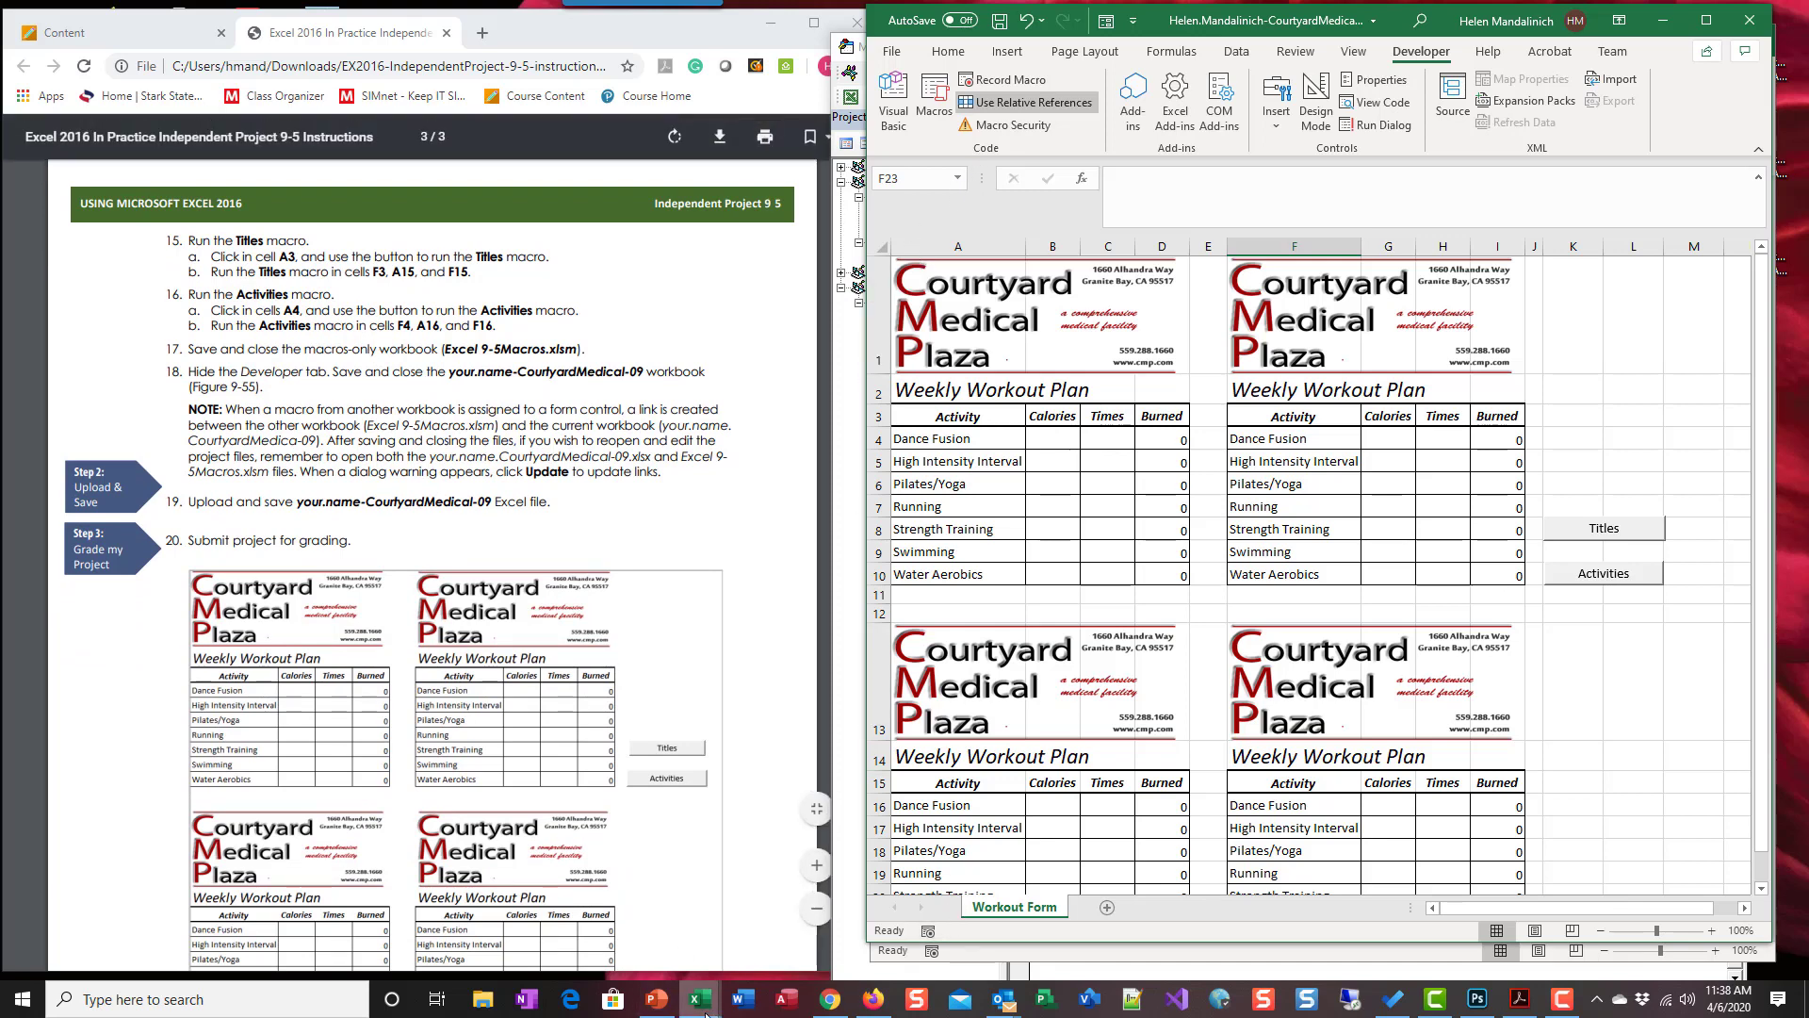
Step: Close the Visual Basic for Applications editor
mouse_move(700, 1008)
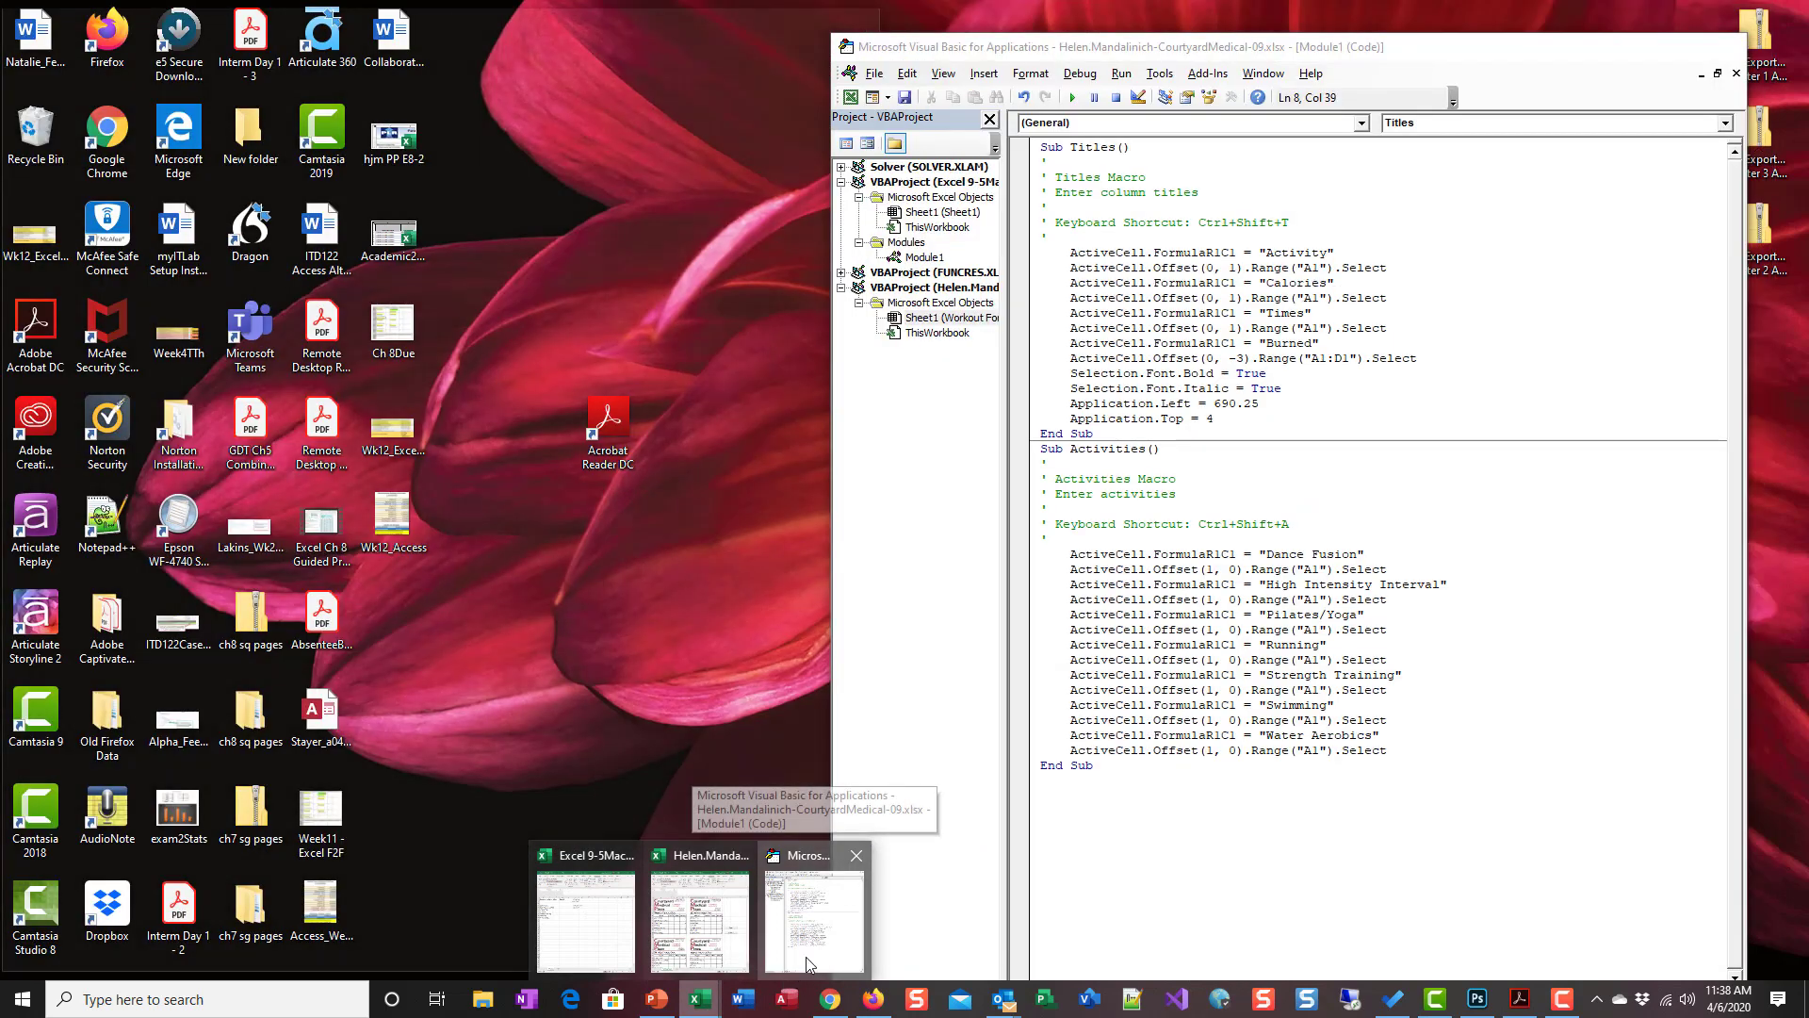
left_click(805, 964)
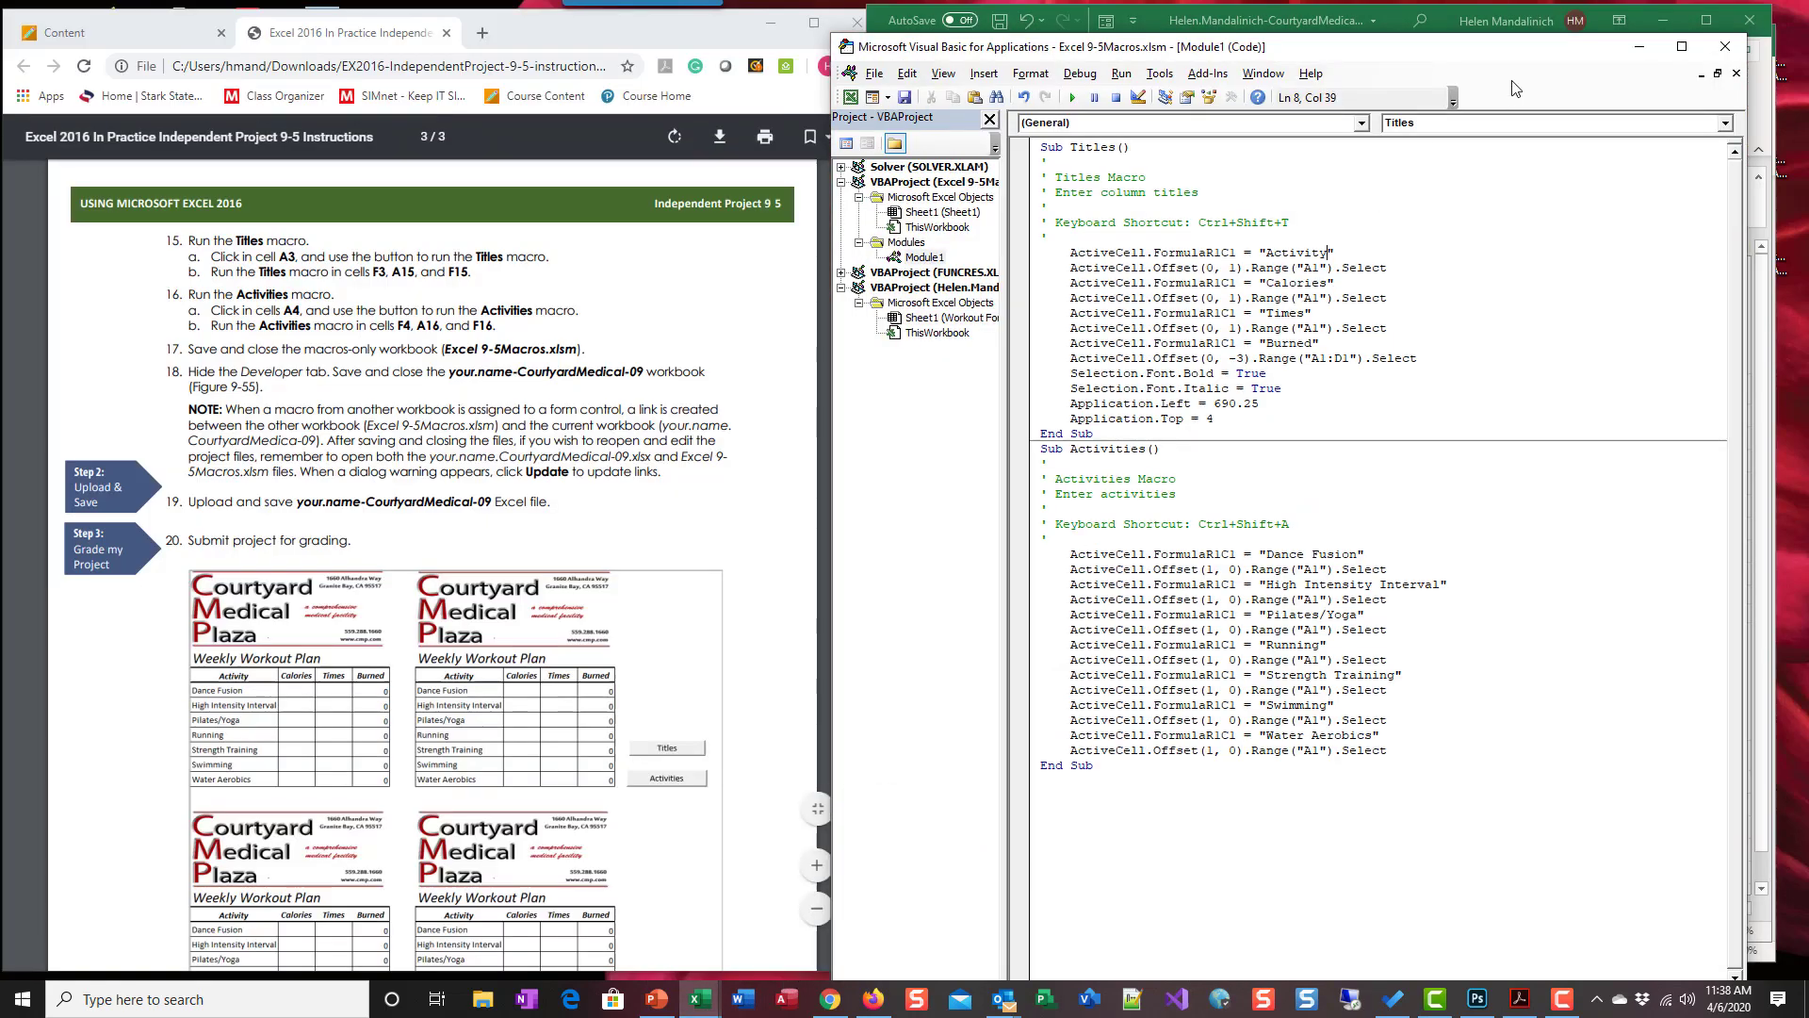
left_click(1721, 50)
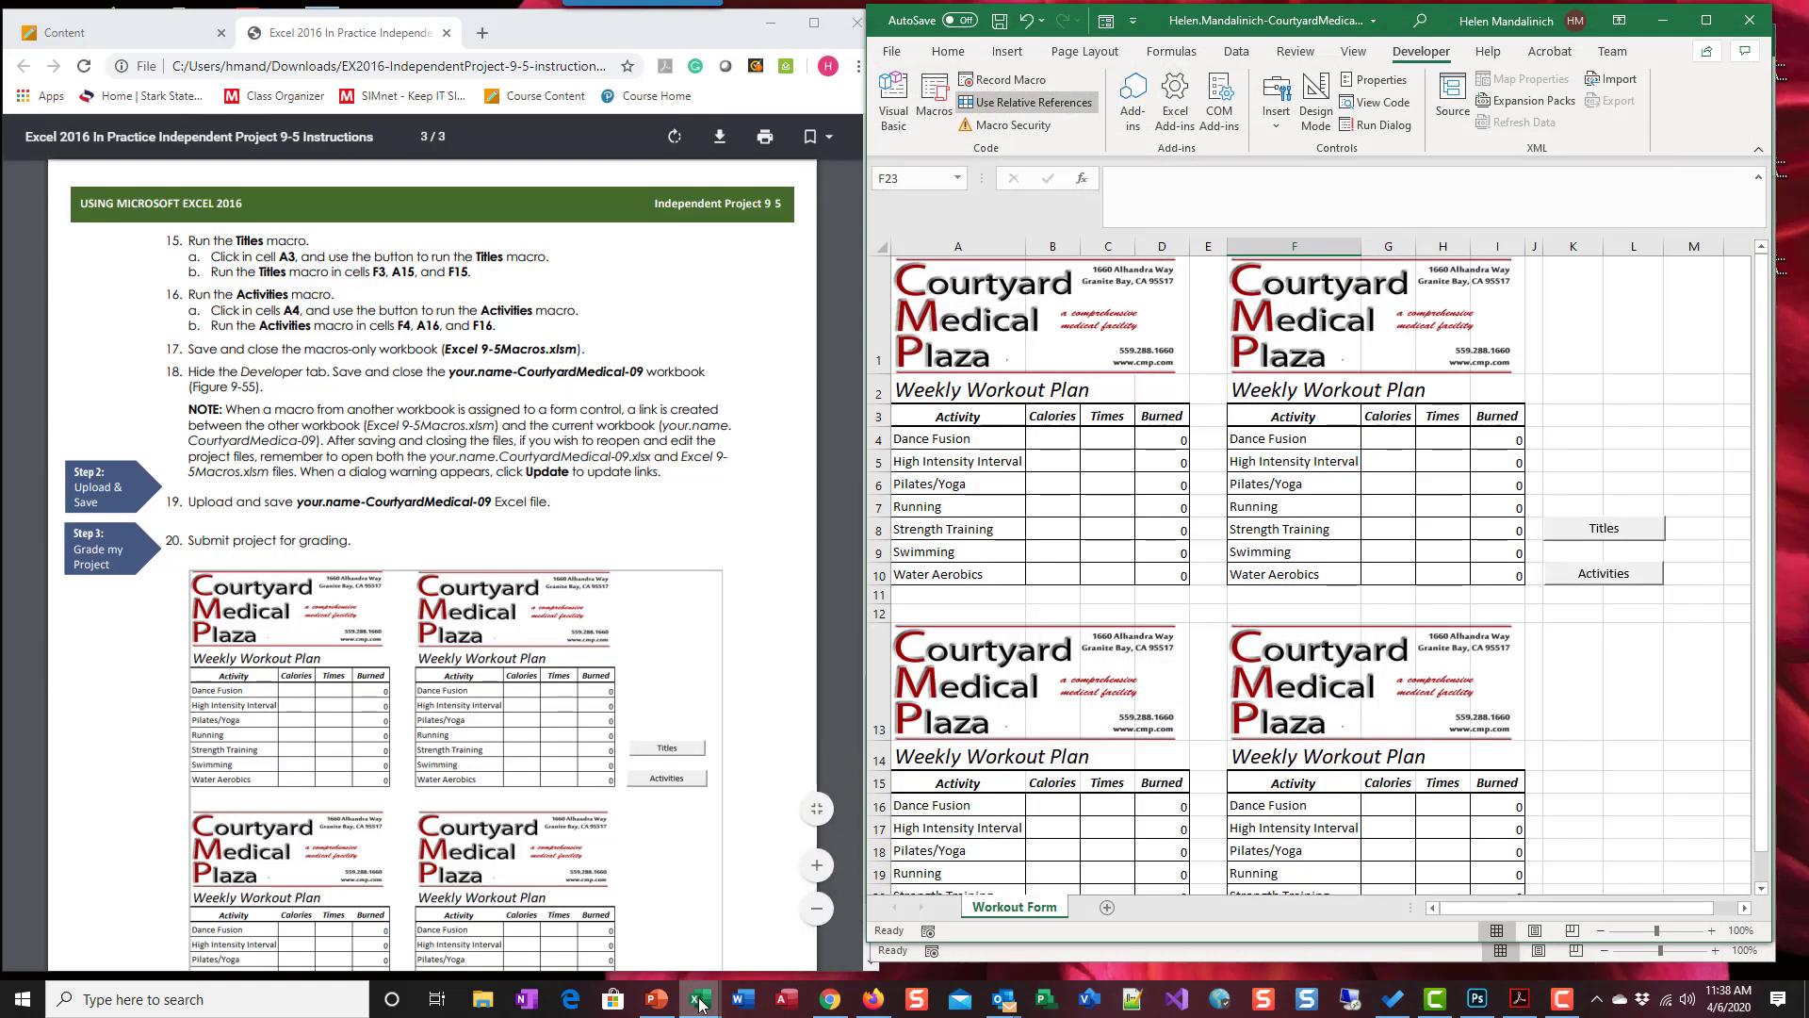
Step: Close the 9-5Macros workbook and save the CourtyardMedical-09 workbook
mouse_move(700, 1004)
left_click(673, 933)
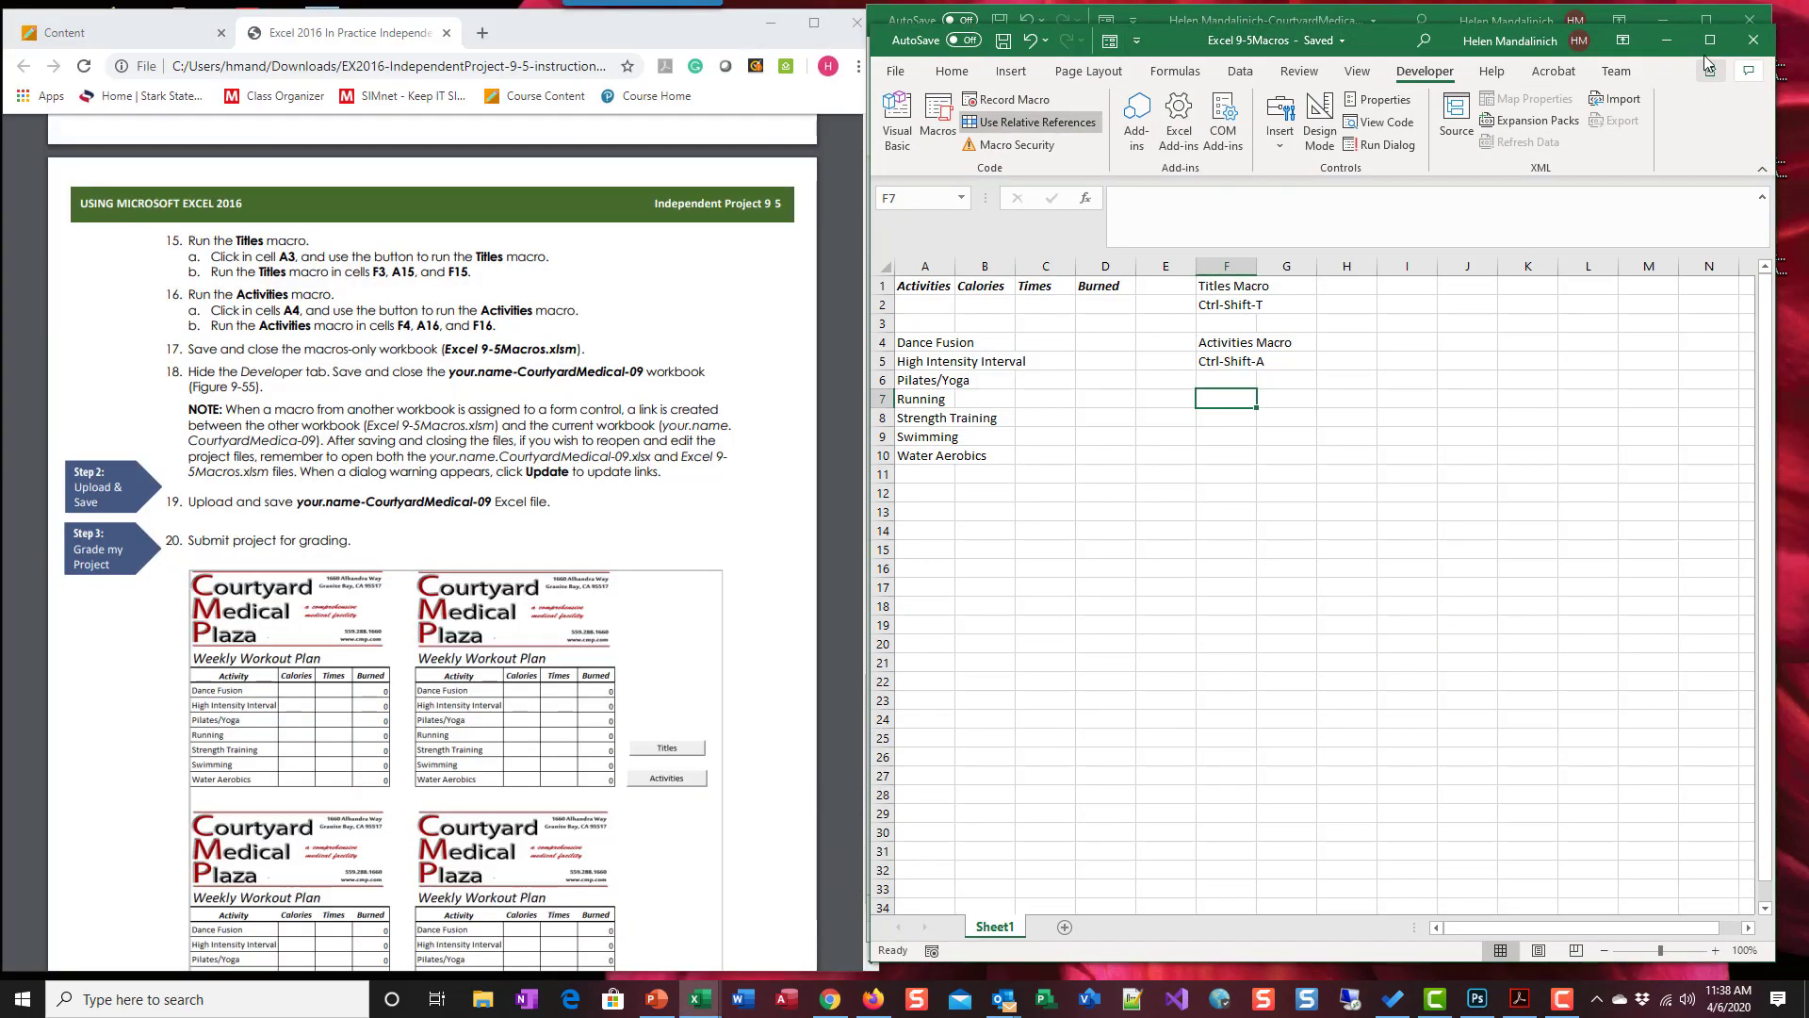
left_click(1753, 40)
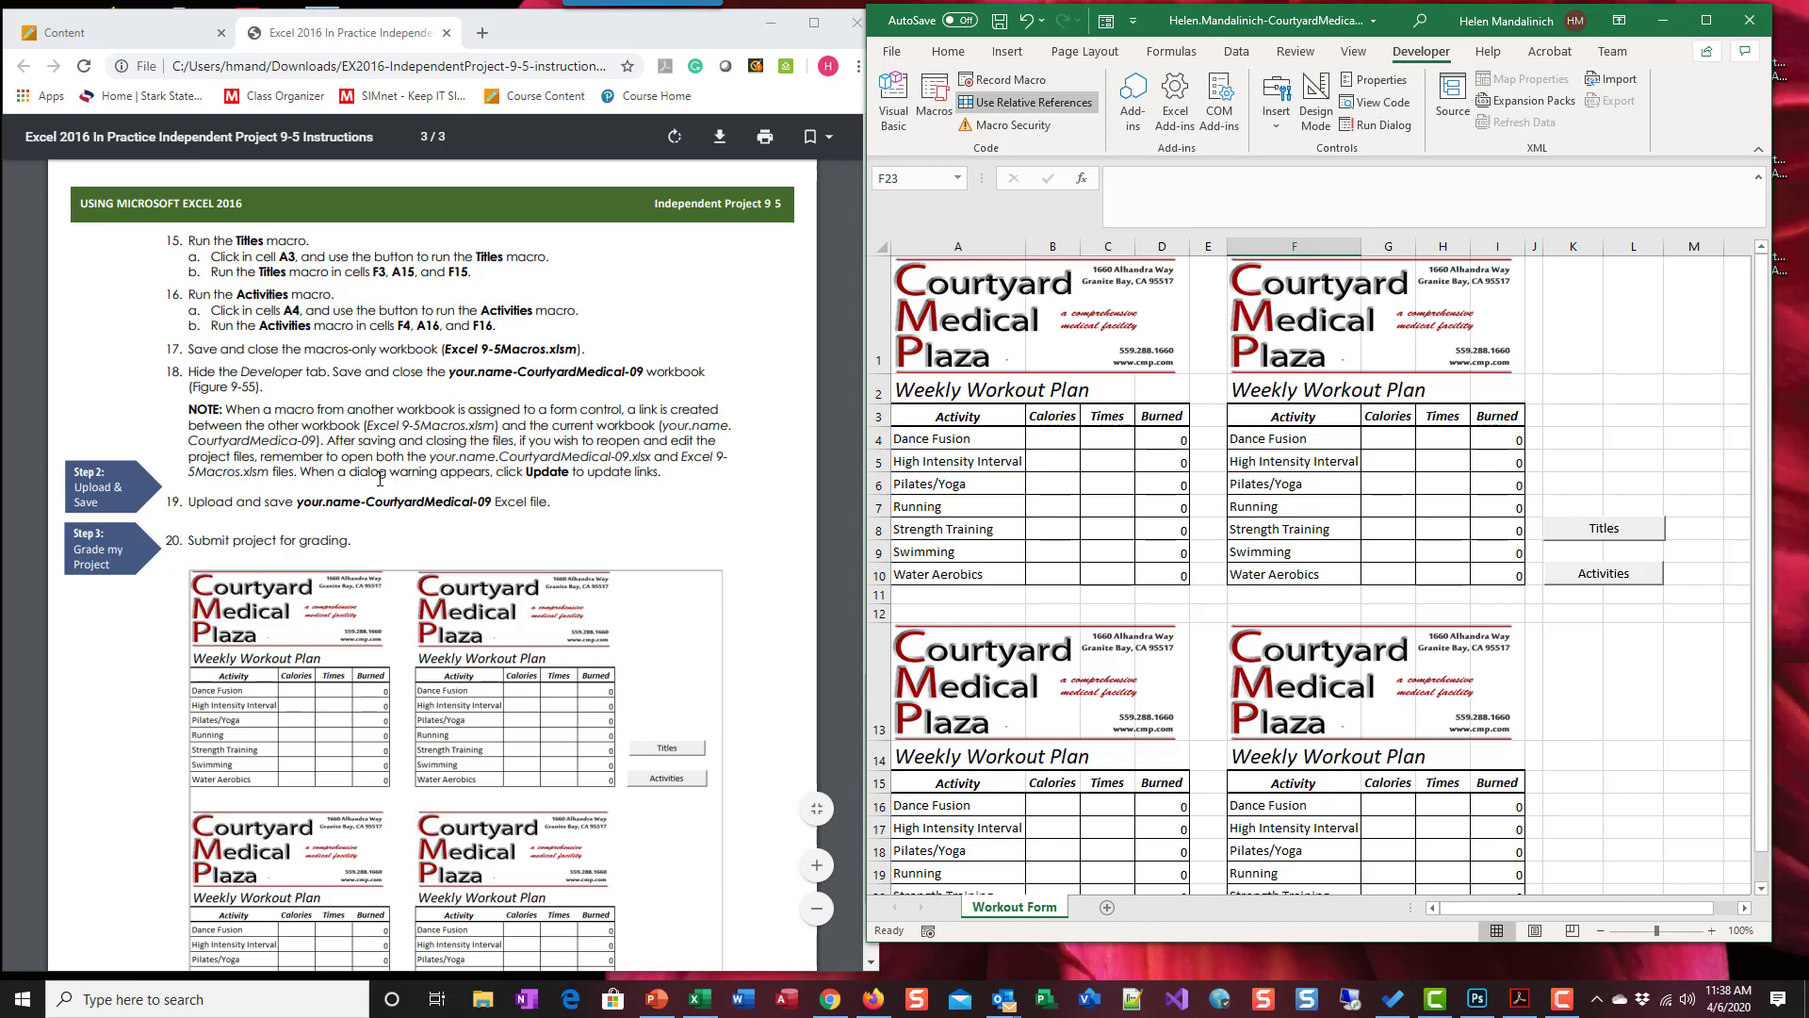
left_click(998, 22)
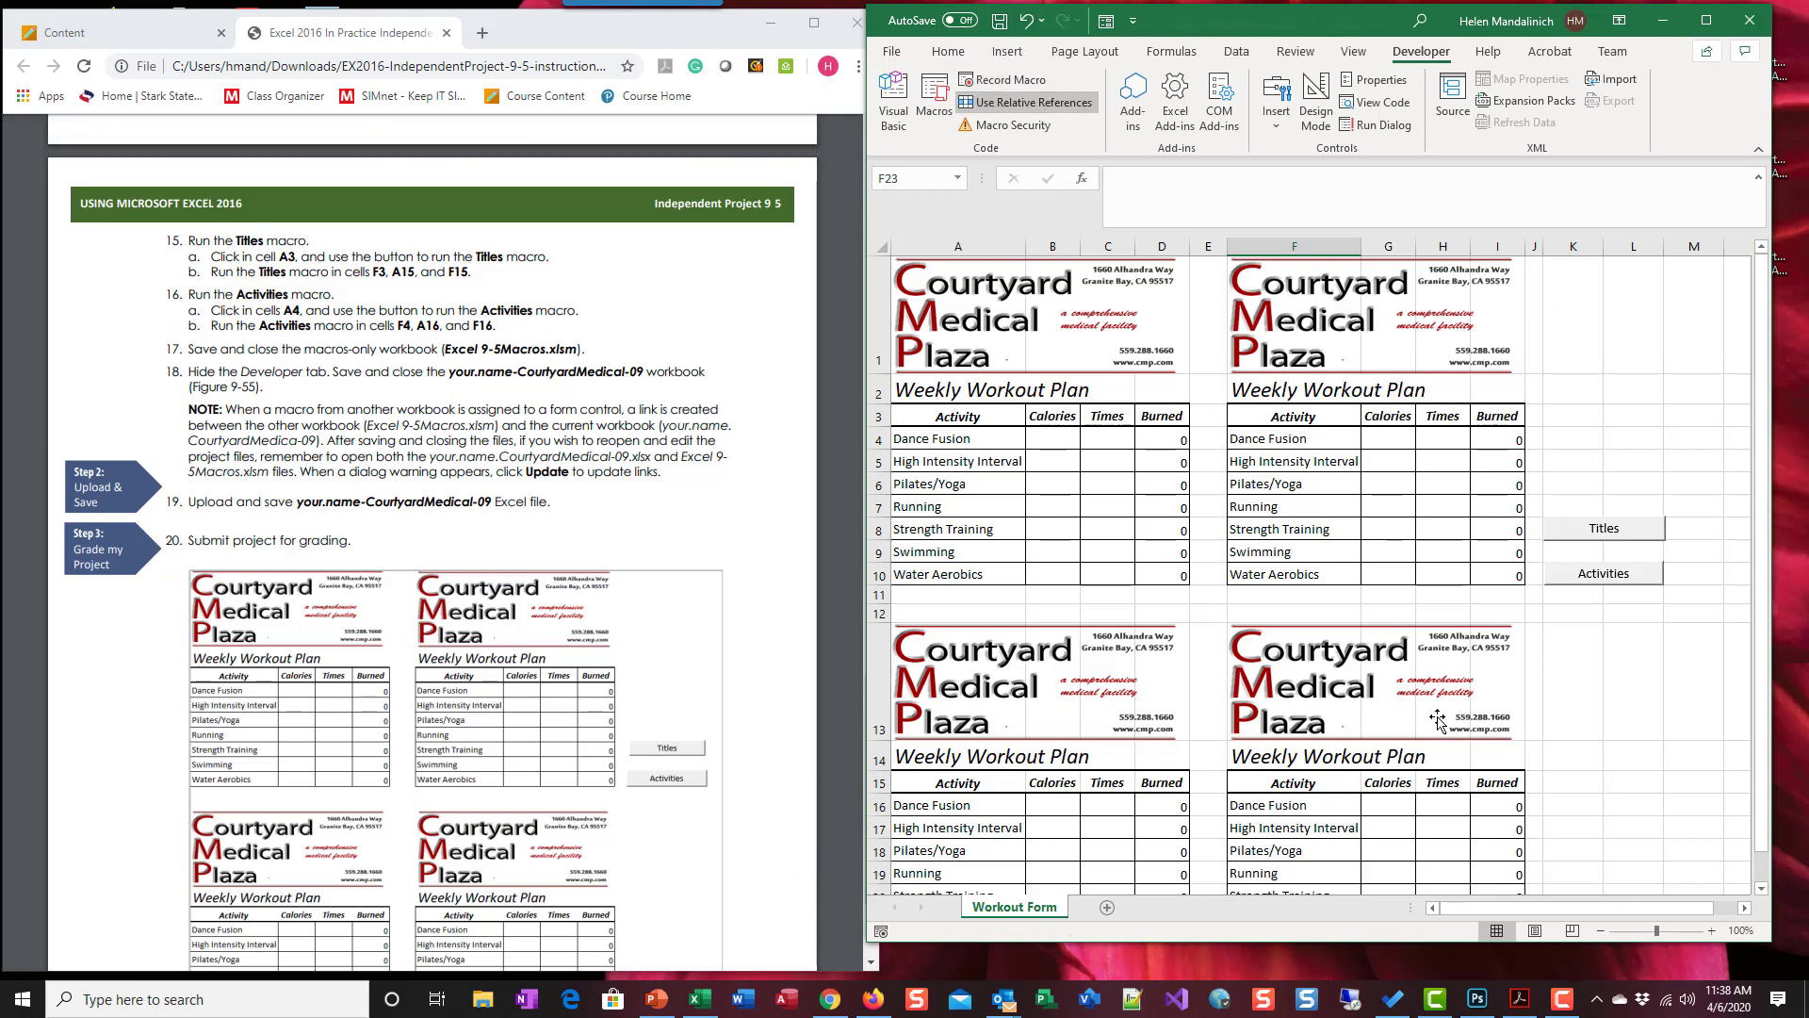
scroll(520, 641, "down", 2)
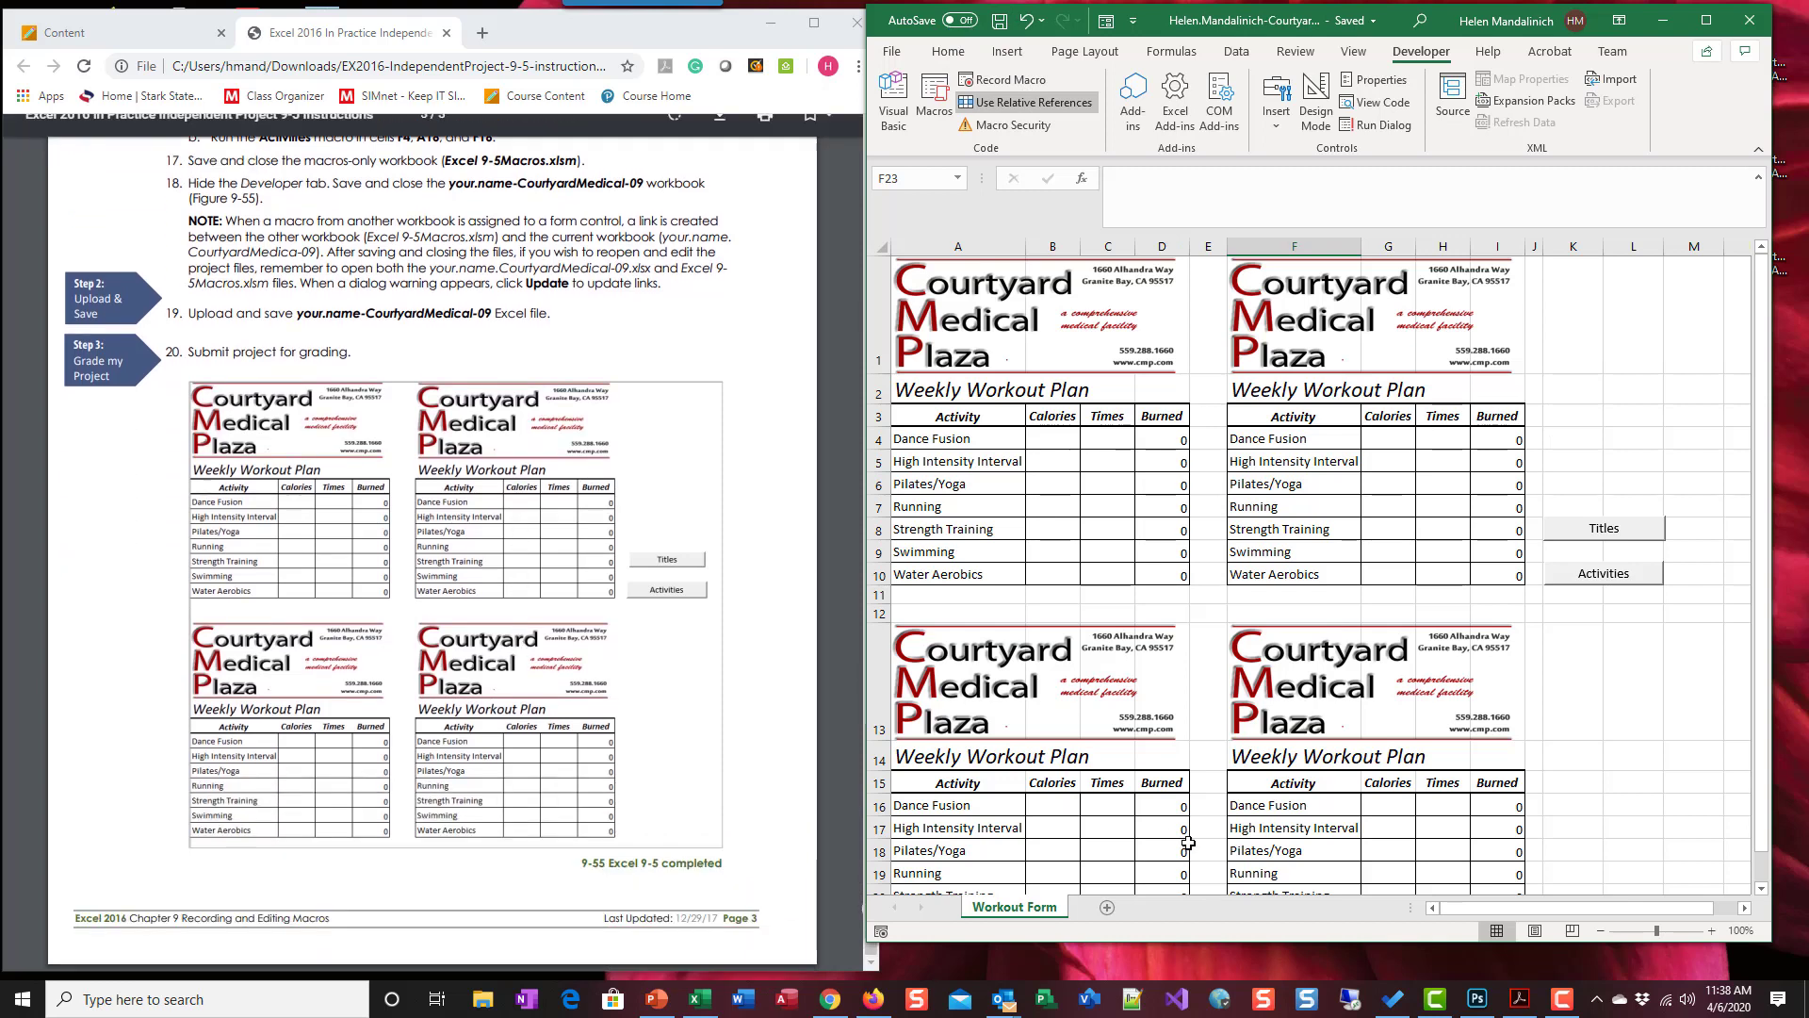